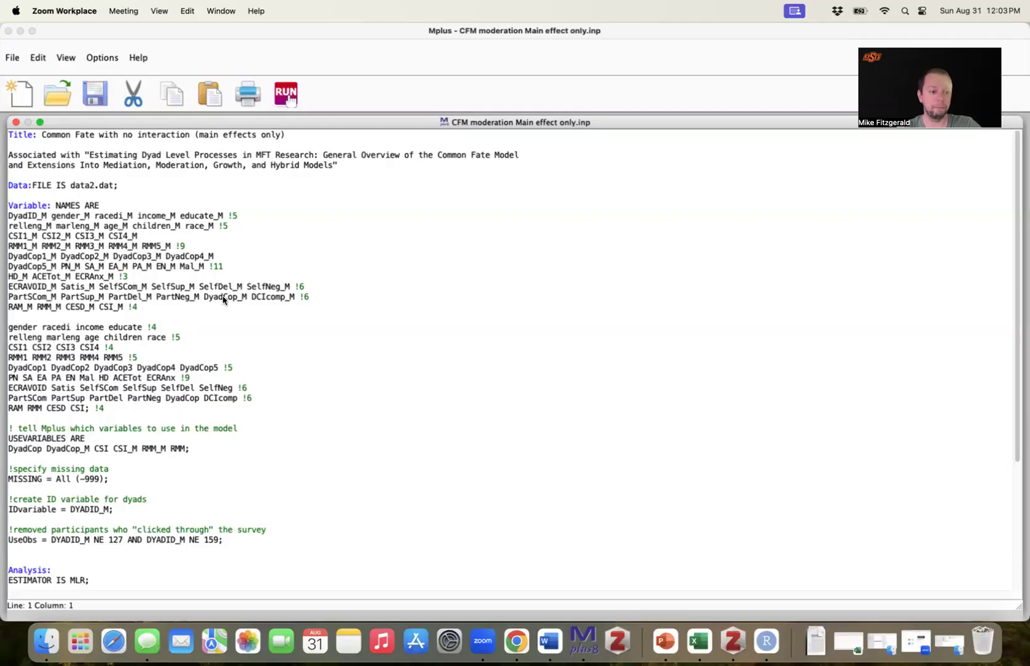
Review the USEVARIABLES list, examining the DyadCop, RMM and CSI variable pairs used in the model
scroll(222, 300, down, 5)
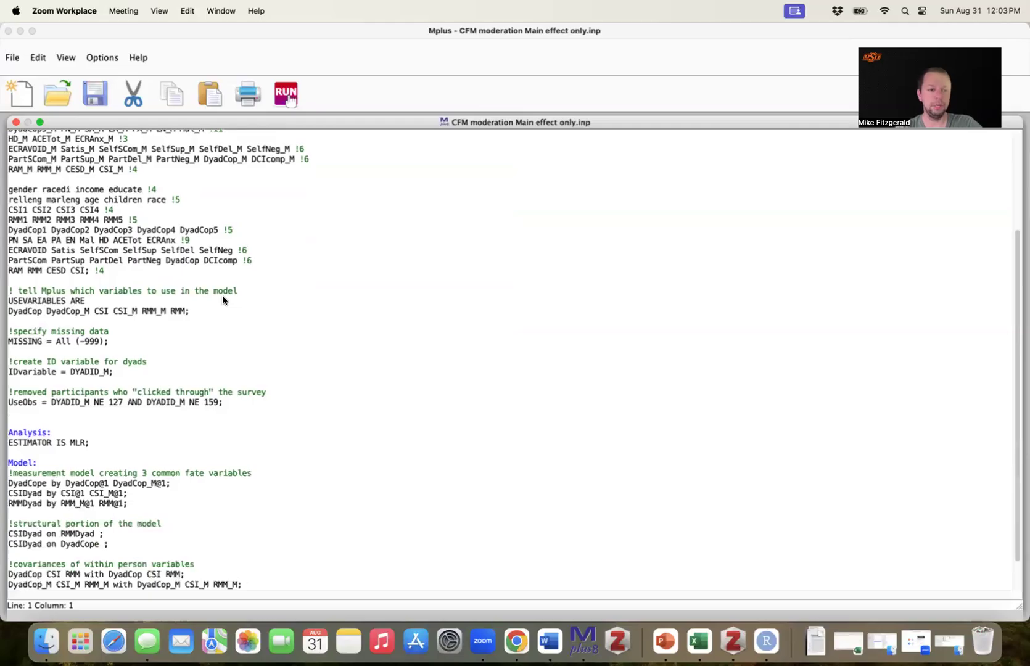
scroll(223, 300, down, 2)
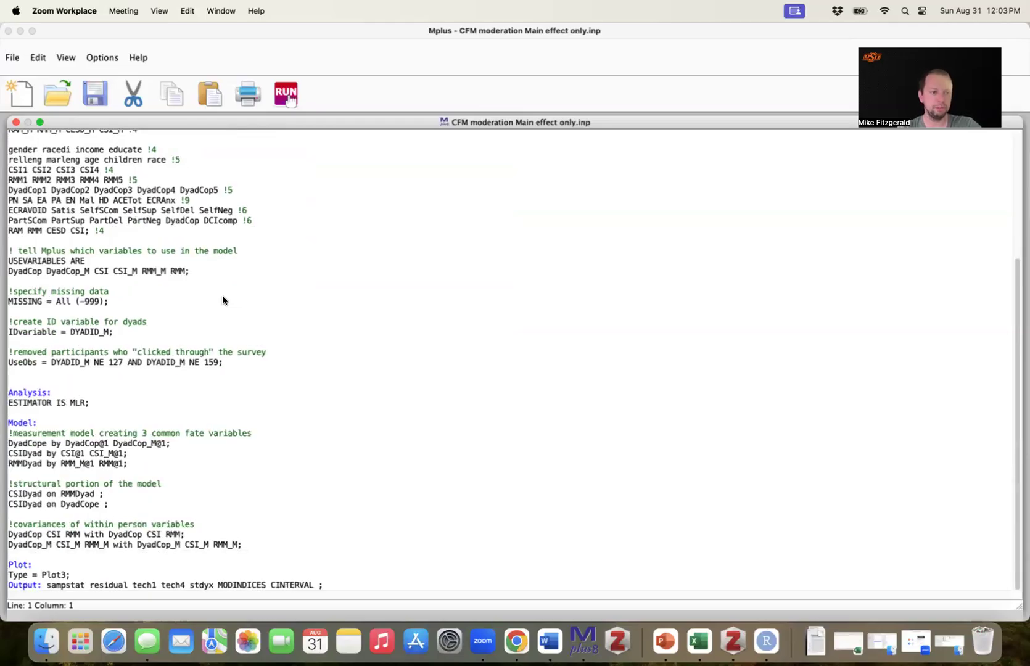
drag(8, 261, 198, 278)
click(179, 287)
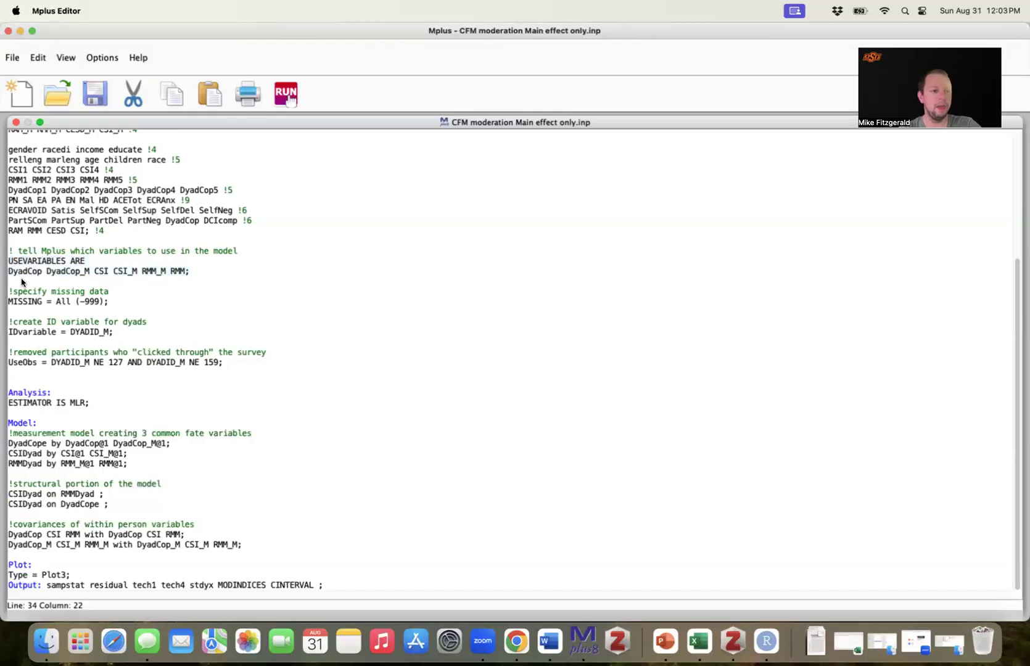
drag(90, 272, 6, 275)
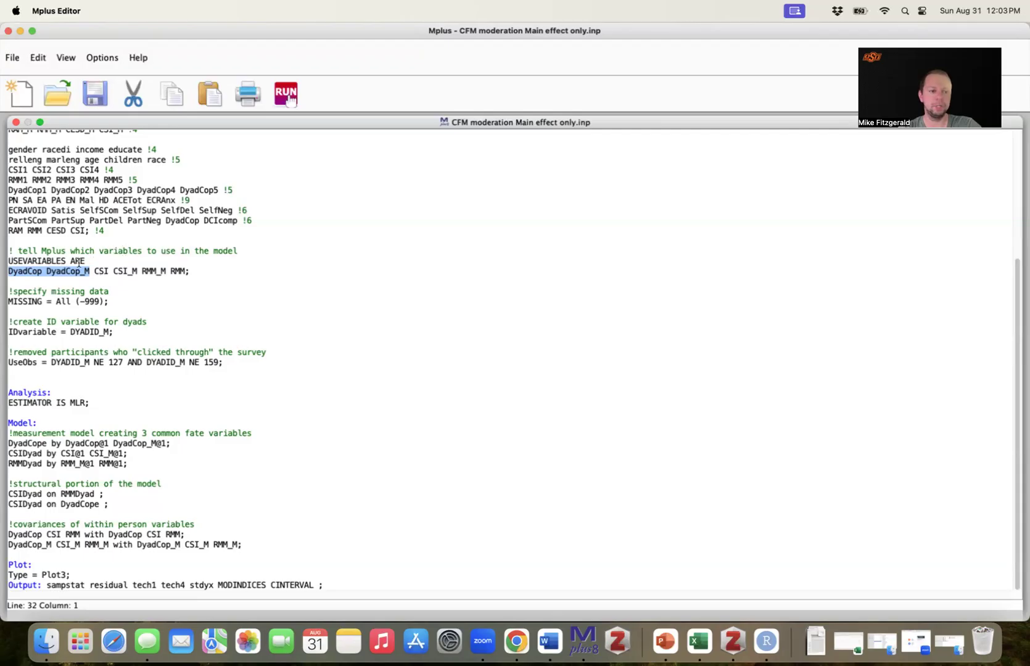
drag(141, 271, 204, 272)
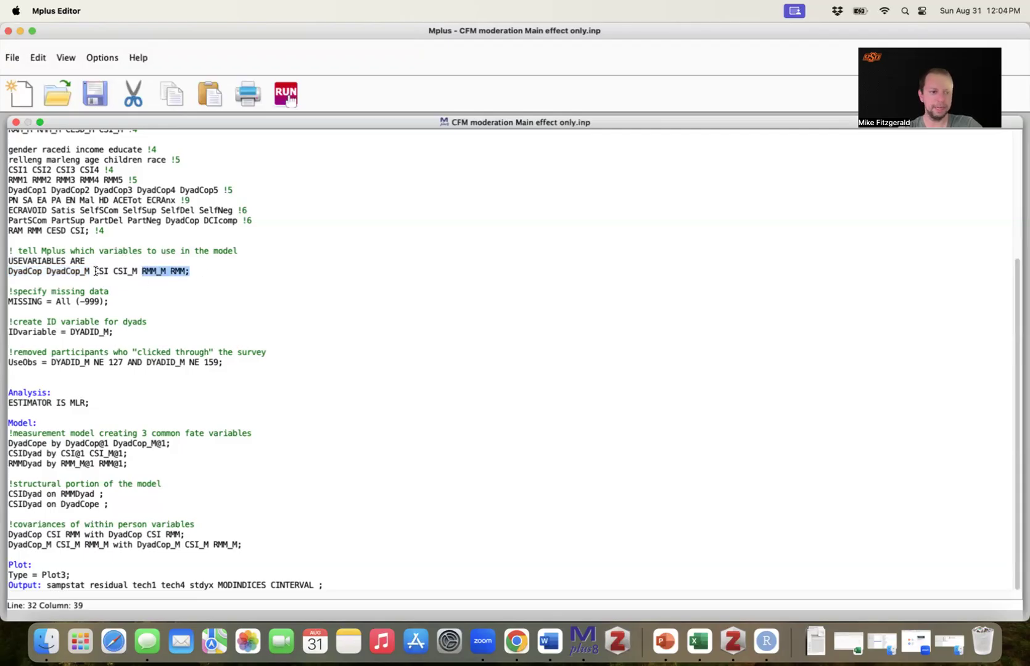
drag(93, 271, 140, 272)
click(141, 263)
drag(198, 271, 8, 271)
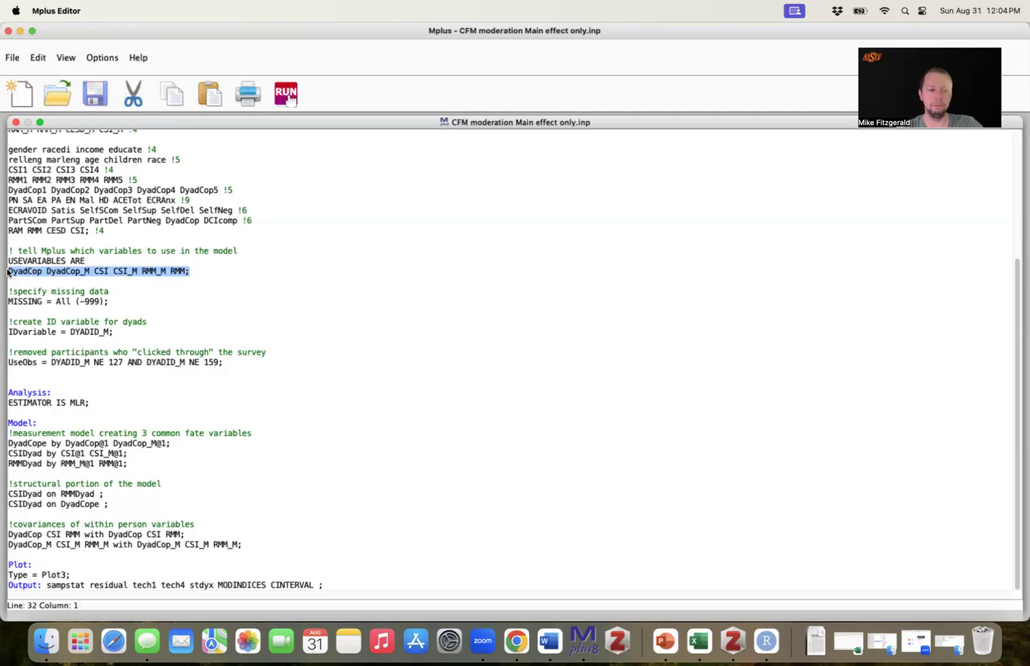
click(108, 281)
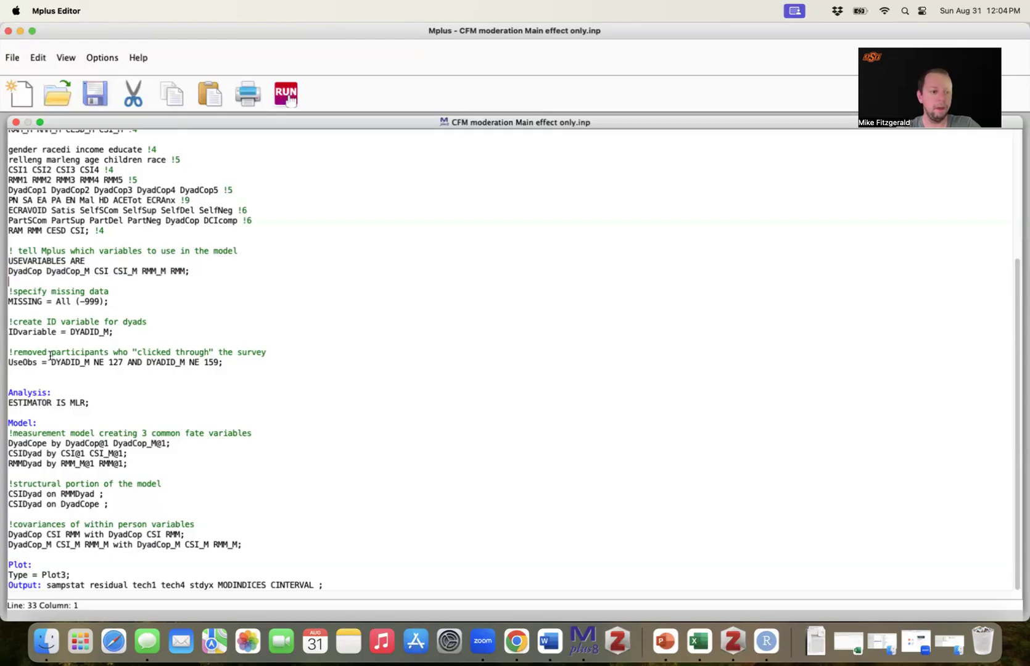
Examine the UseObs statement that excludes click-through participants and the estimator setting in the Analysis section
drag(229, 365, 2, 357)
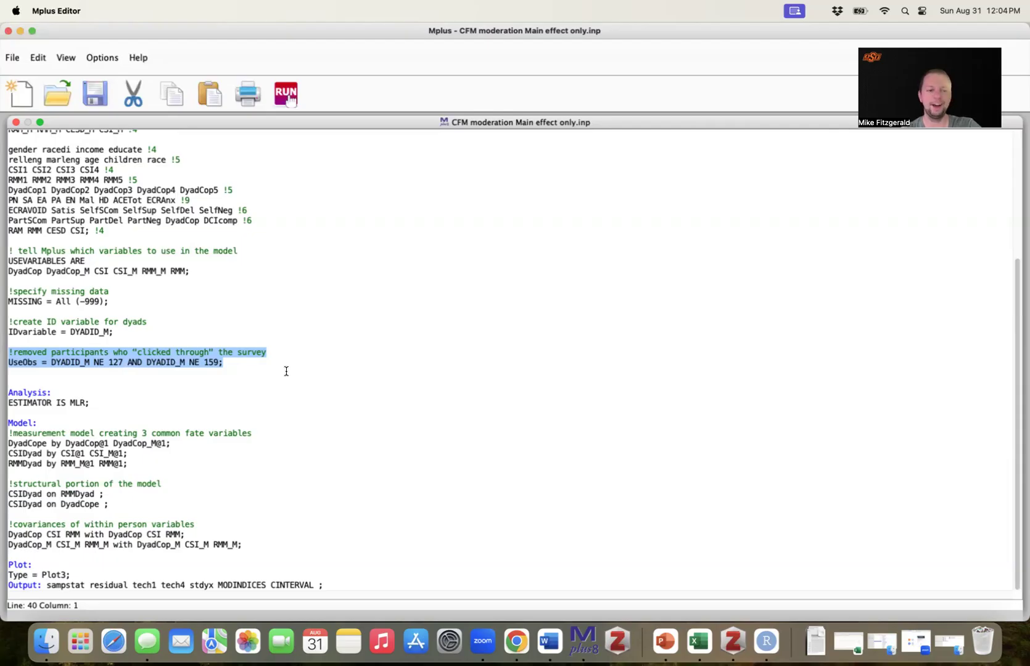
click(313, 395)
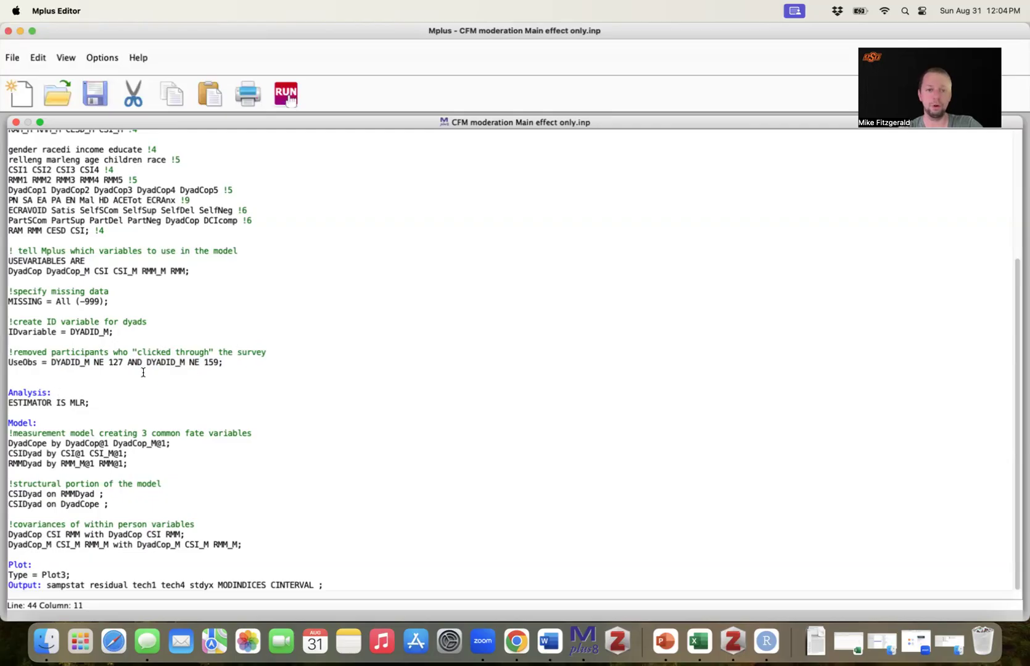
double_click(23, 362)
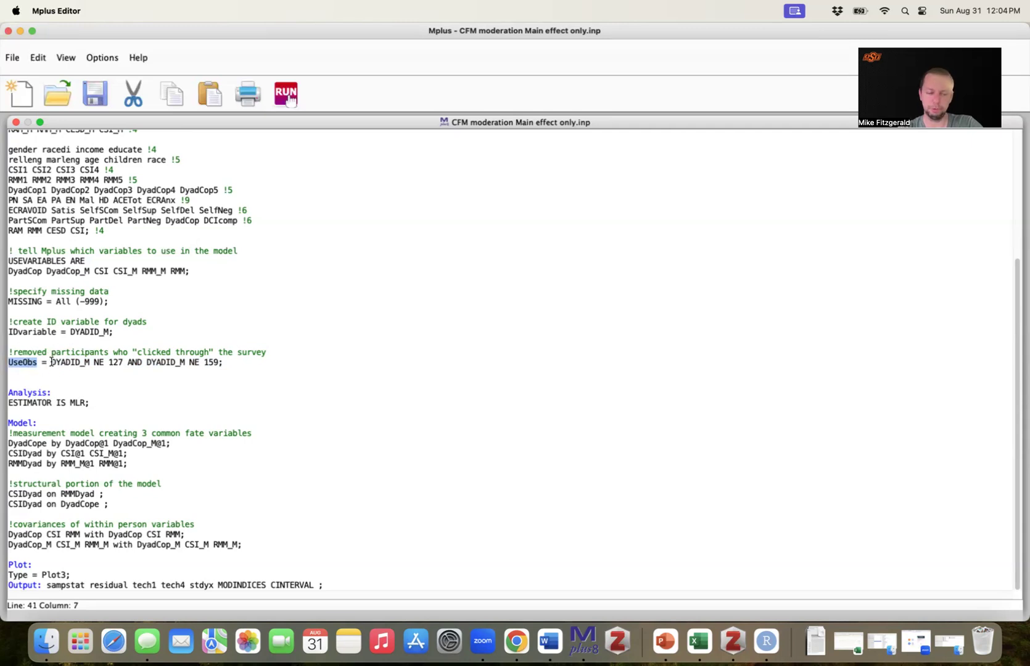
drag(51, 364, 113, 332)
click(109, 381)
double_click(99, 361)
double_click(116, 362)
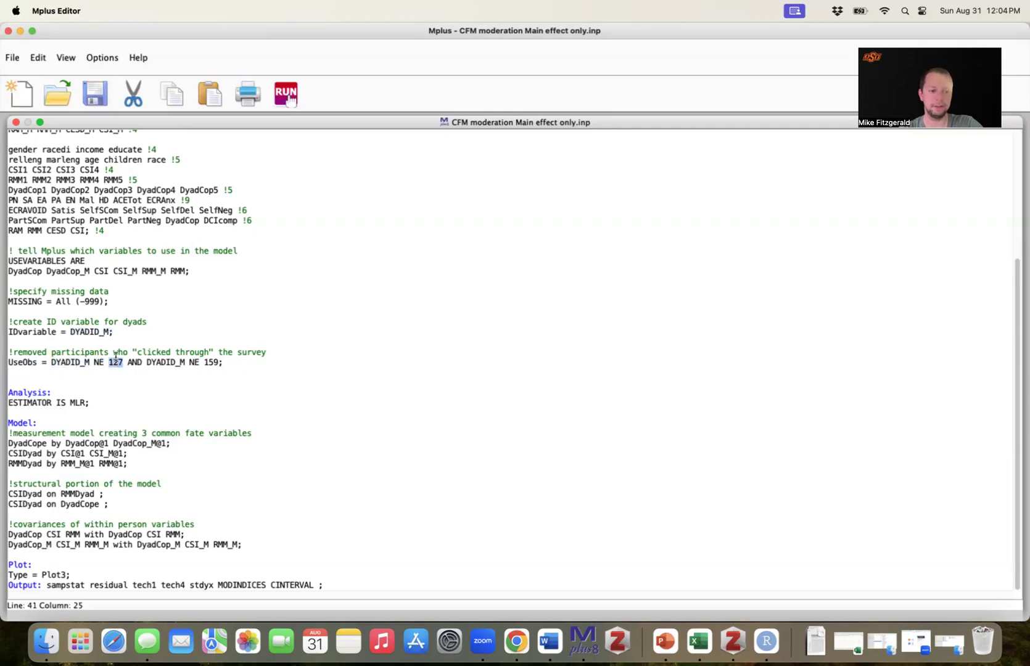
double_click(133, 363)
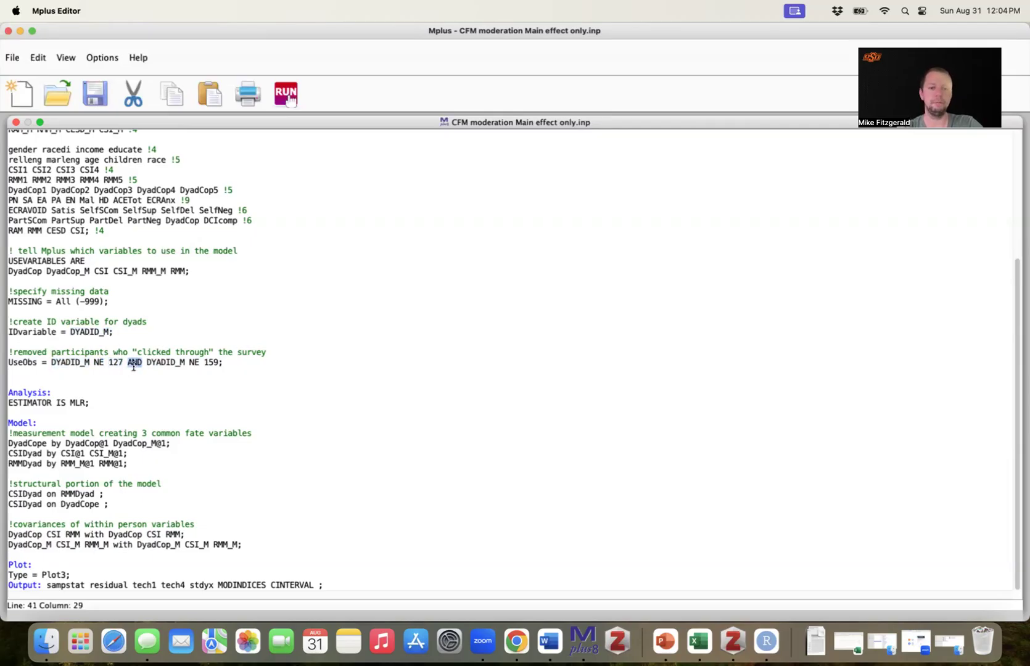
click(185, 402)
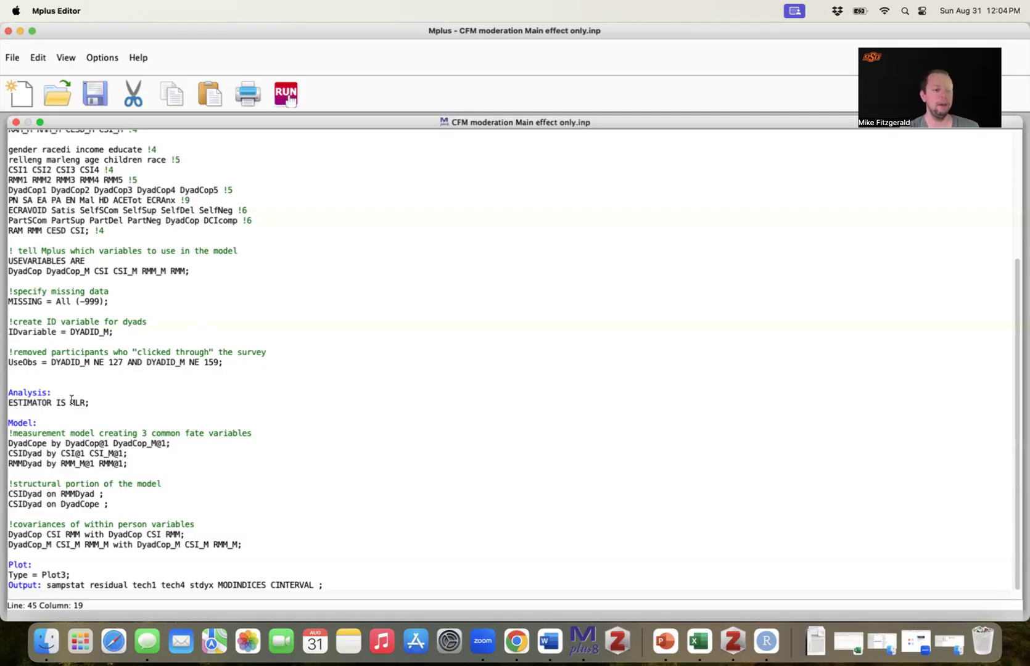
drag(11, 392, 96, 401)
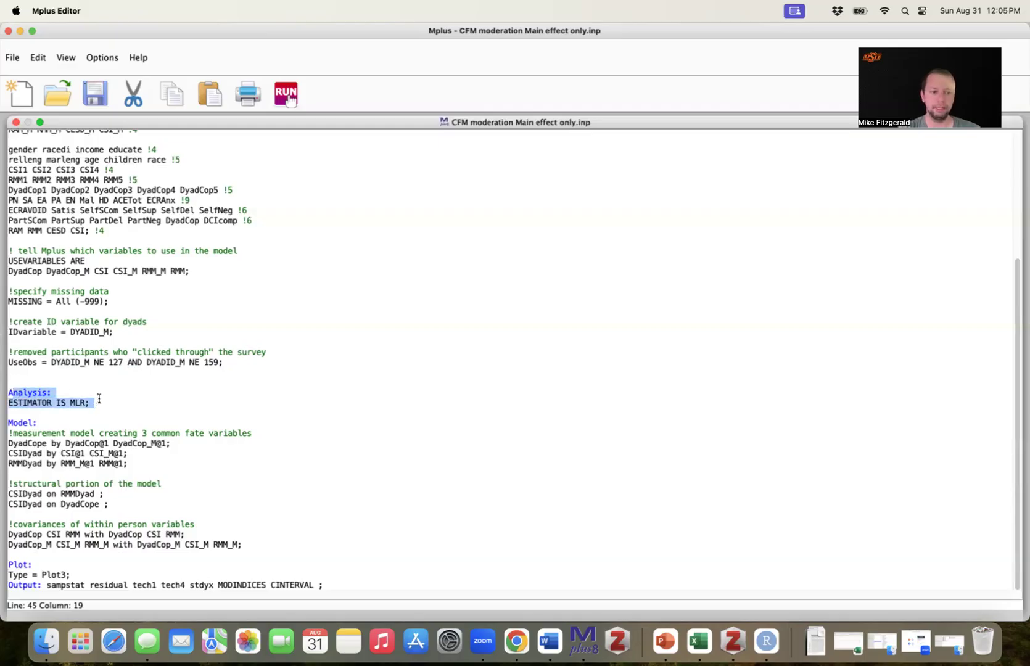
click(99, 398)
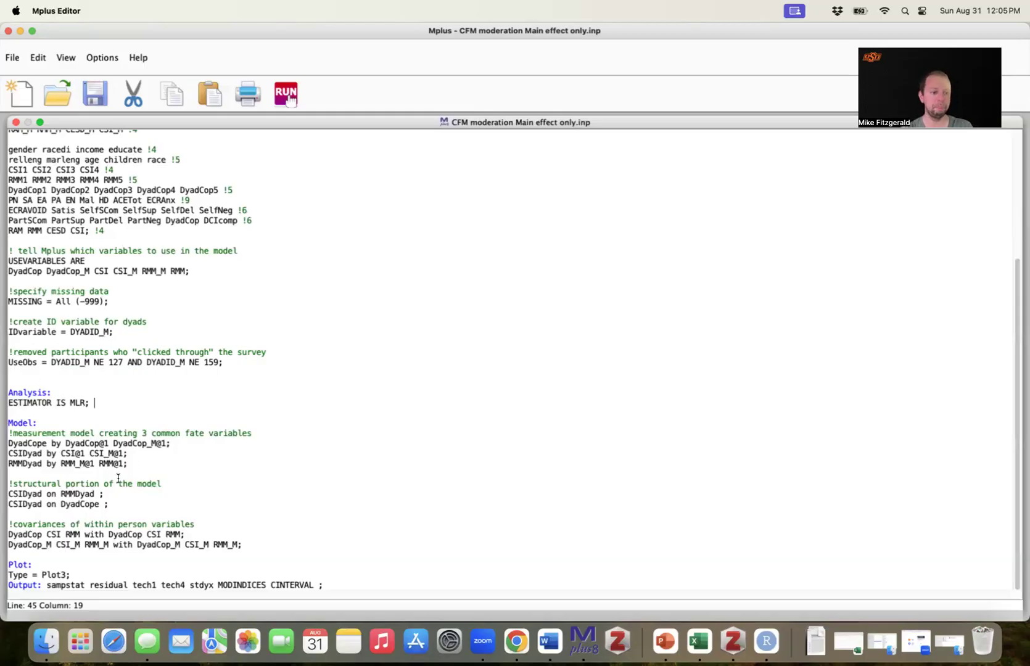
Examine the measurement model, focusing on how DyadCope is defined by its two partner indicators
drag(9, 423, 128, 461)
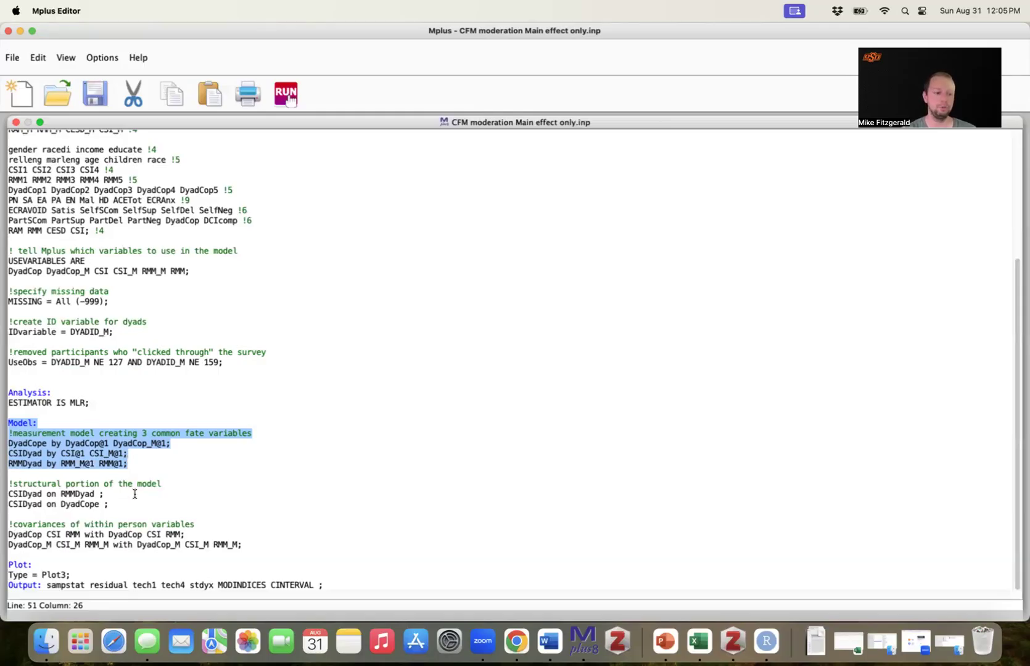
click(113, 473)
double_click(23, 442)
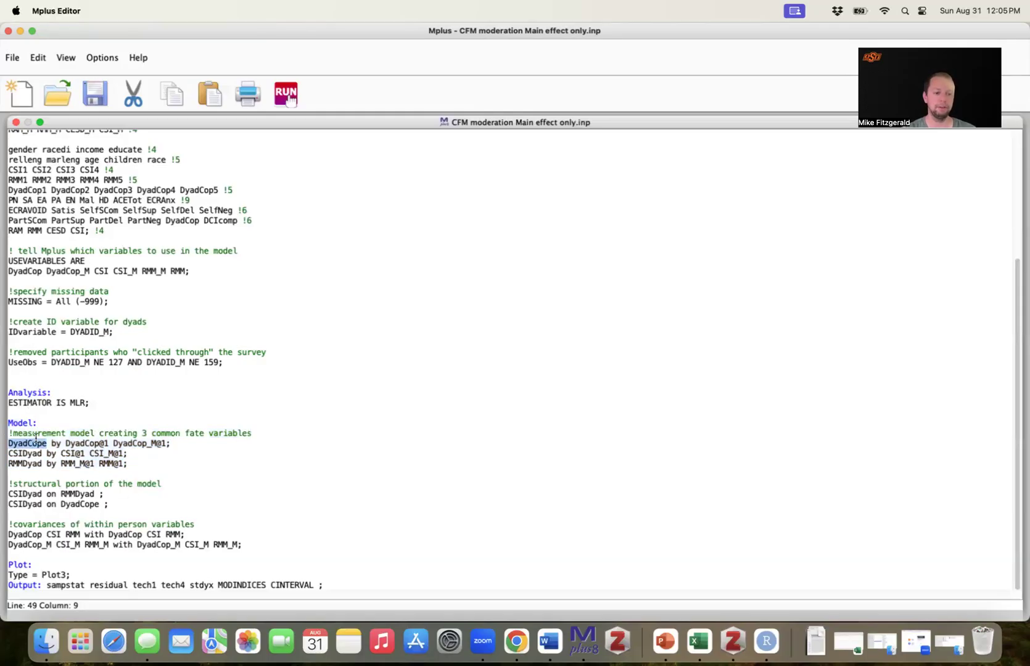
double_click(55, 442)
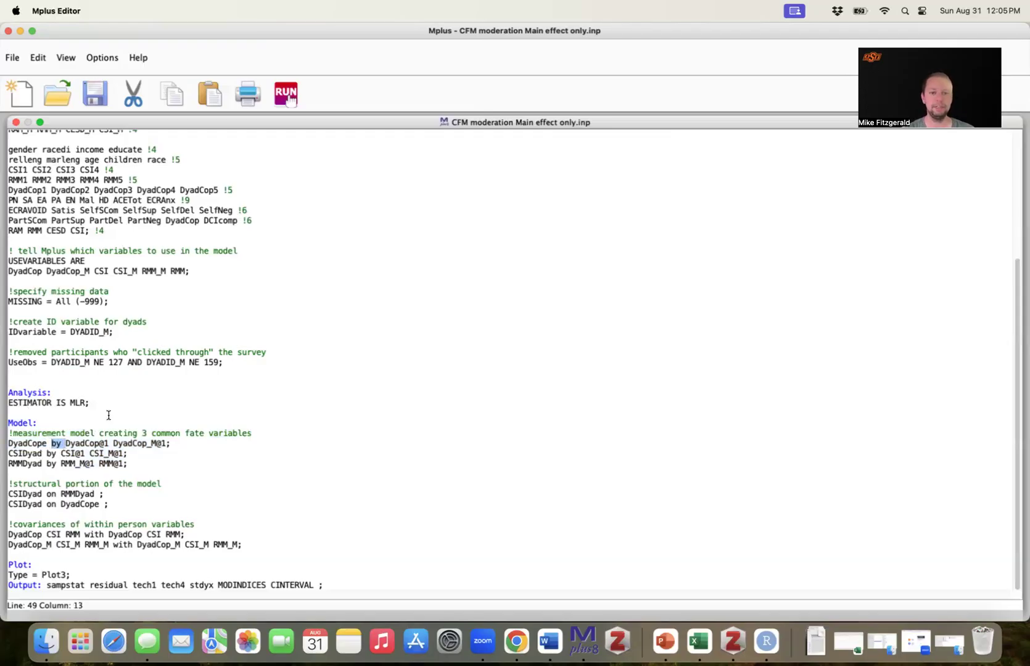
click(98, 411)
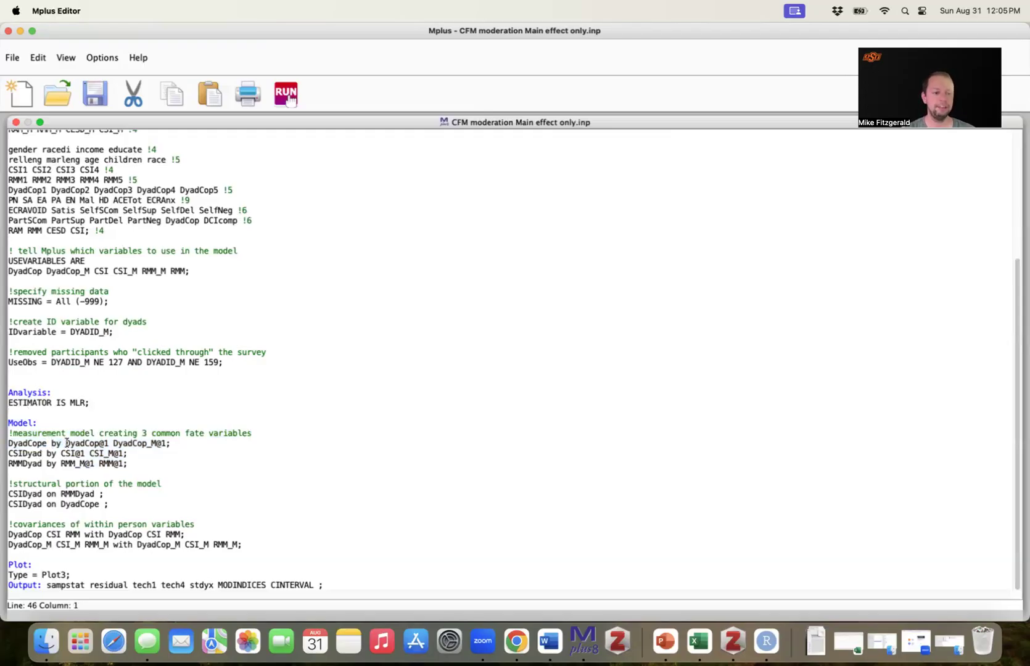
double_click(67, 443)
drag(124, 442, 171, 442)
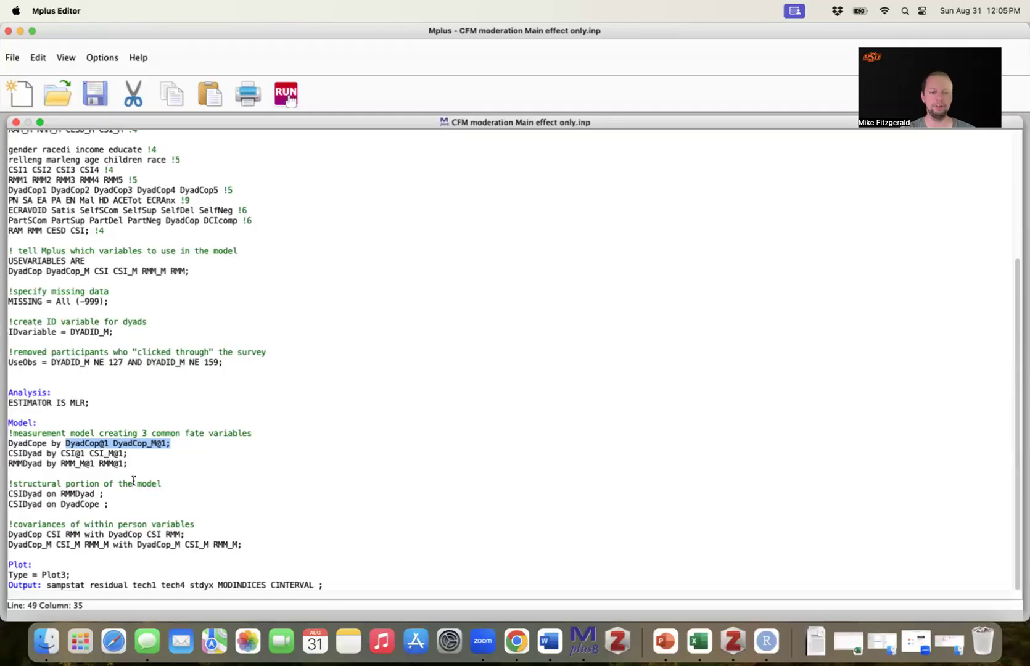
click(149, 421)
click(103, 435)
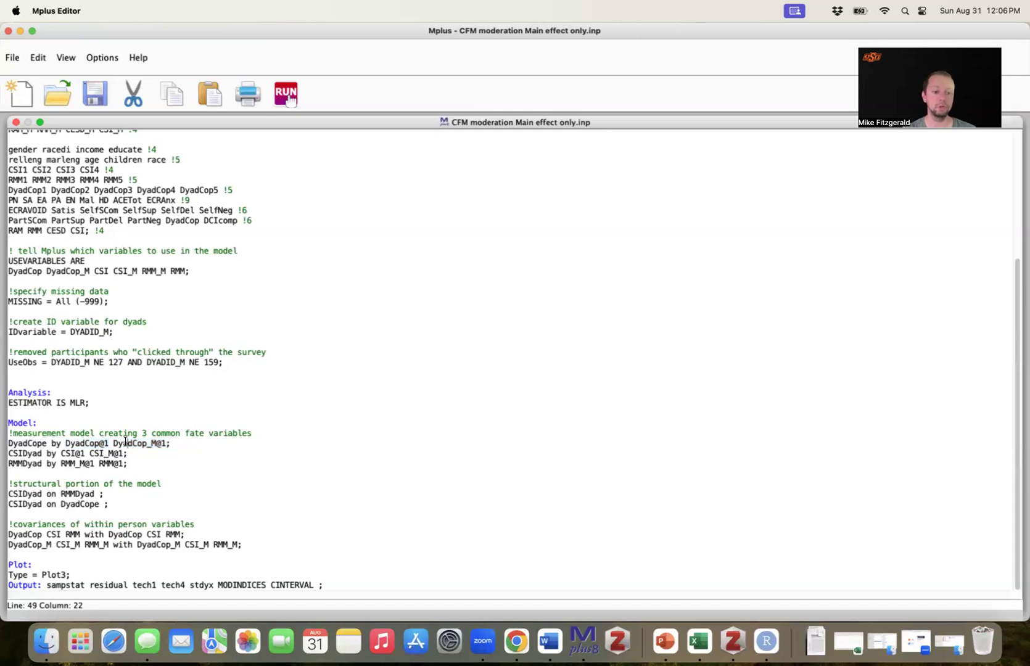
double_click(125, 441)
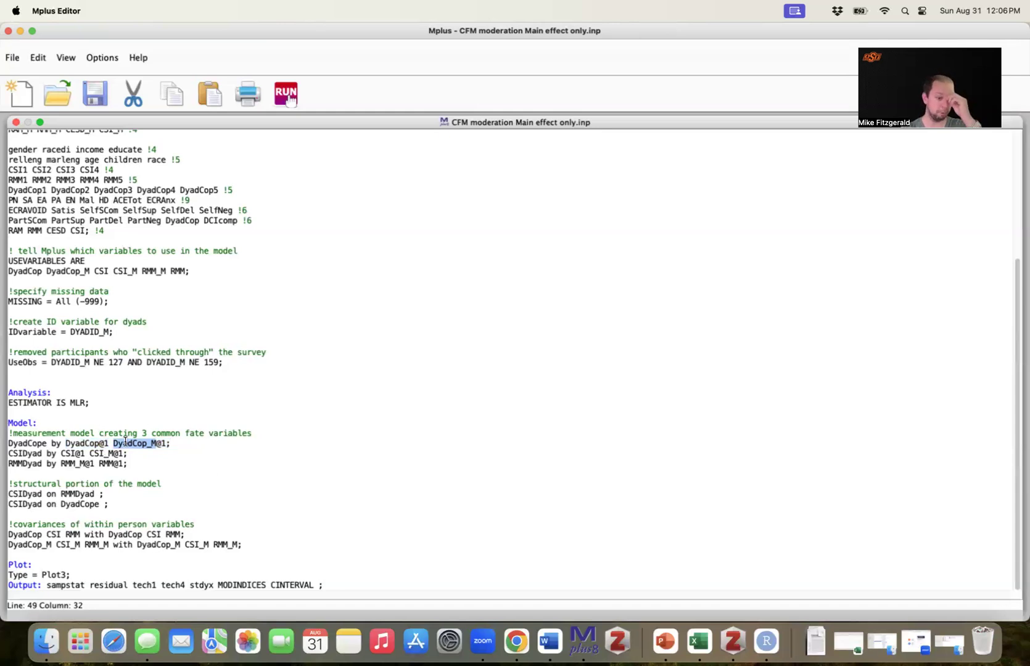
Examine the measurement statements defining the CSIDyad and RMMDyad common fate variables
drag(127, 464, 5, 459)
click(15, 452)
drag(127, 454, 6, 456)
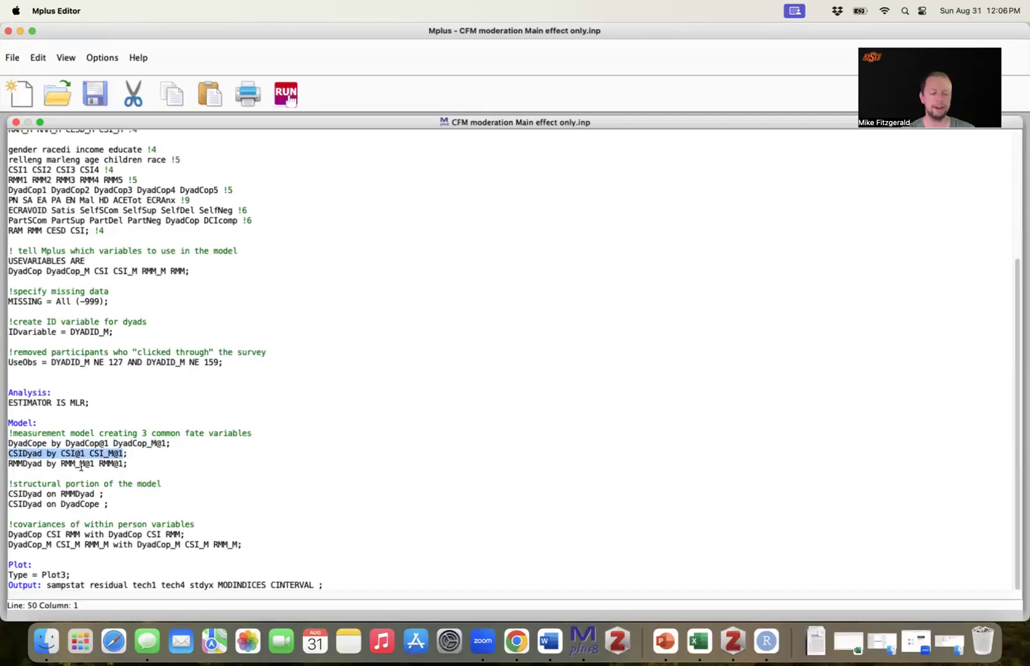
click(137, 463)
drag(137, 464, 9, 463)
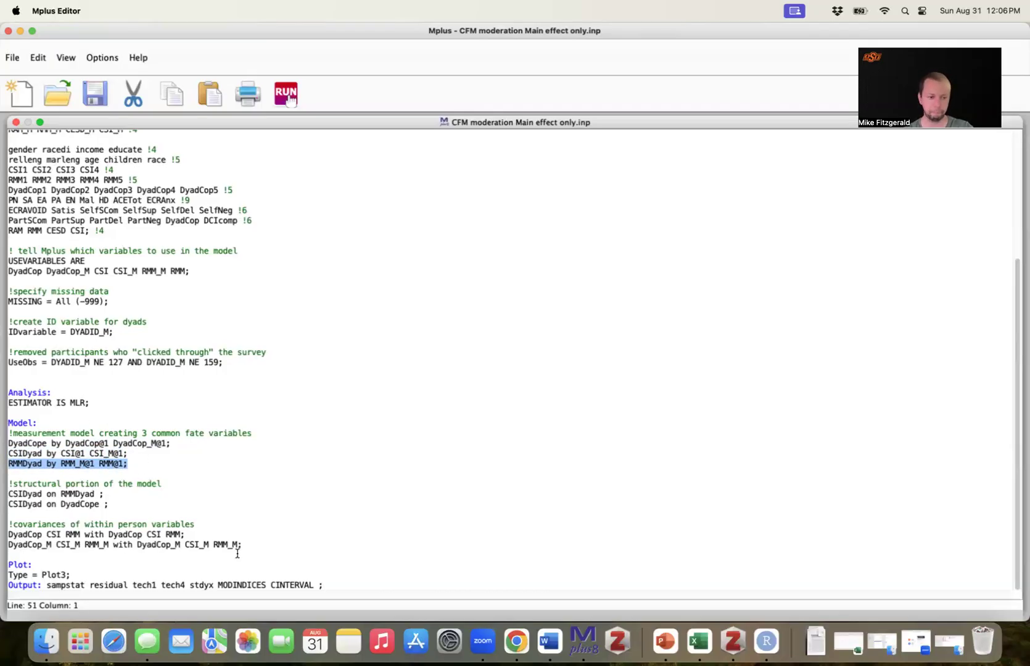
click(119, 464)
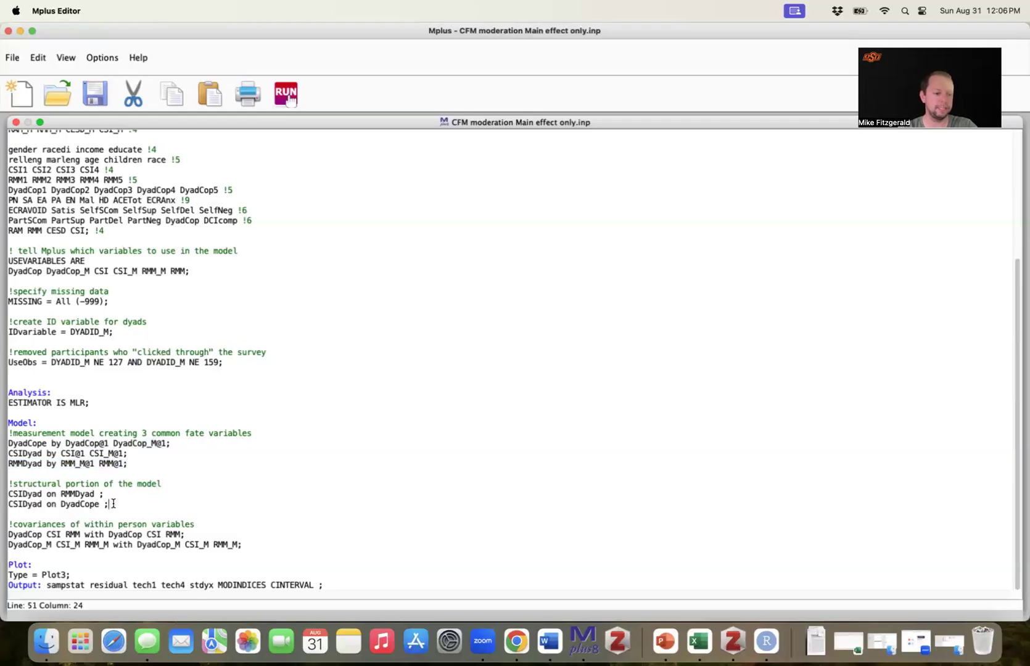
Examine the existing CSIDyad regression statements in the structural portion of the model
drag(113, 503, 6, 493)
click(69, 490)
double_click(70, 491)
click(88, 498)
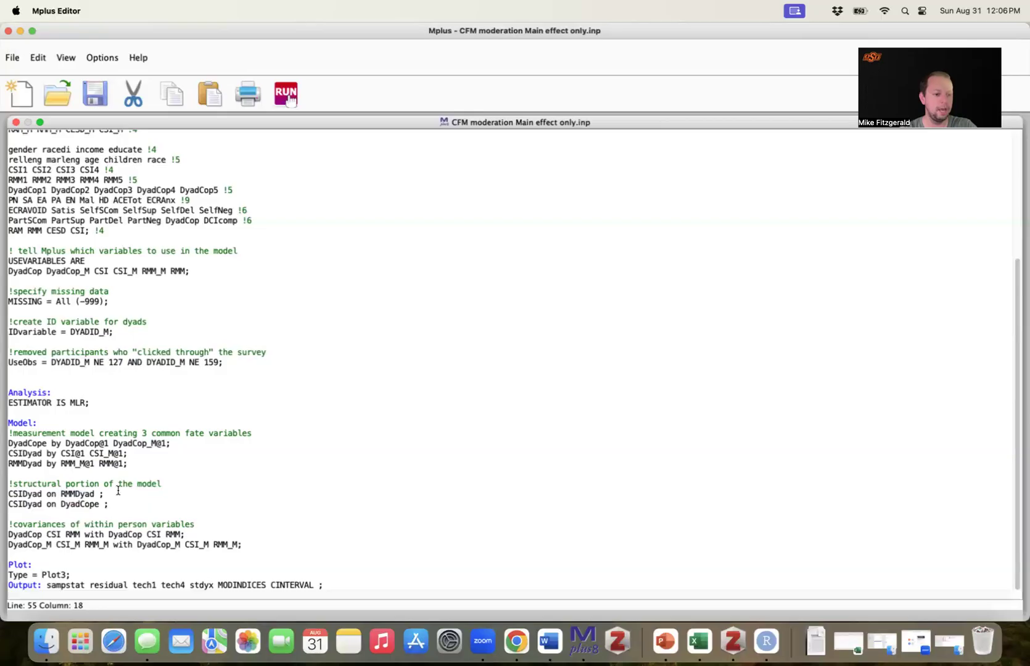
drag(103, 494, 8, 495)
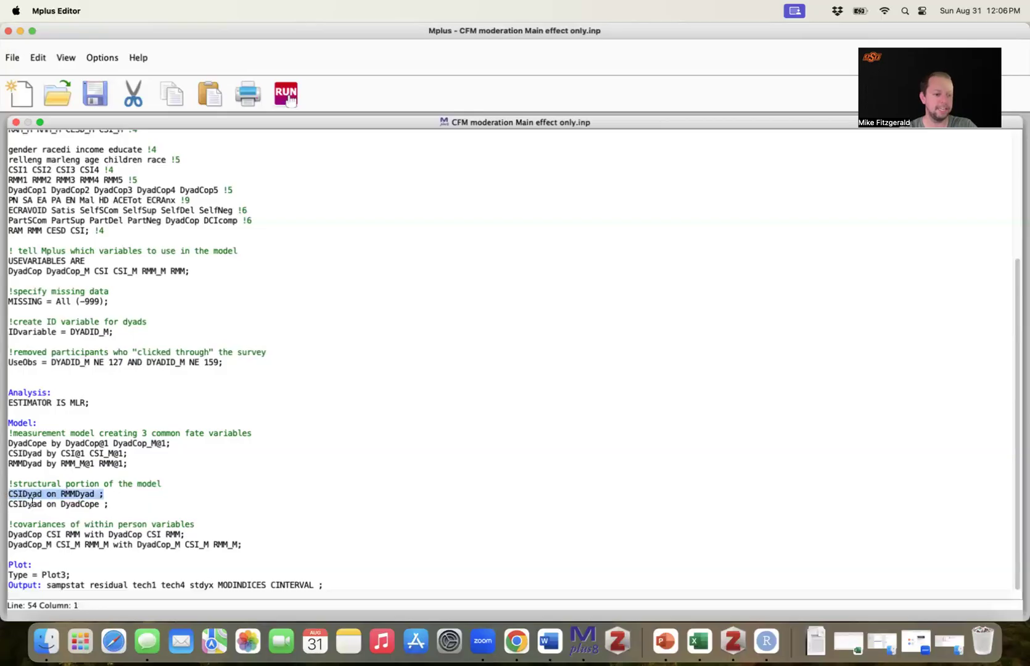
click(95, 494)
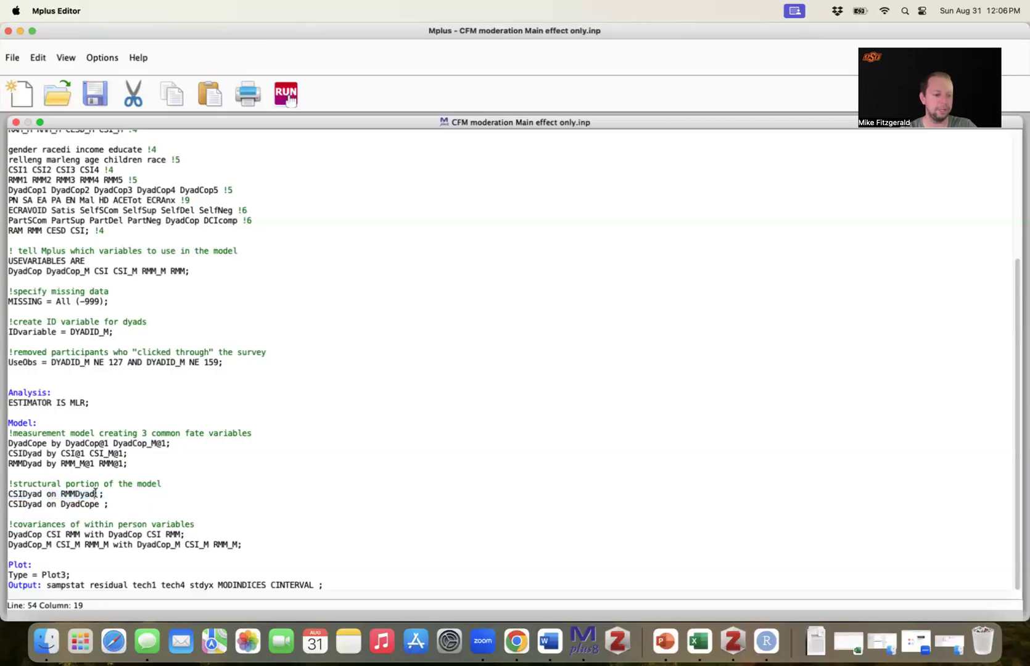
Add the regression line "DyadCope on RMMDyad;" below the CSIDyad regressions in the structural portion of the model
double_click(80, 505)
key(super+c)
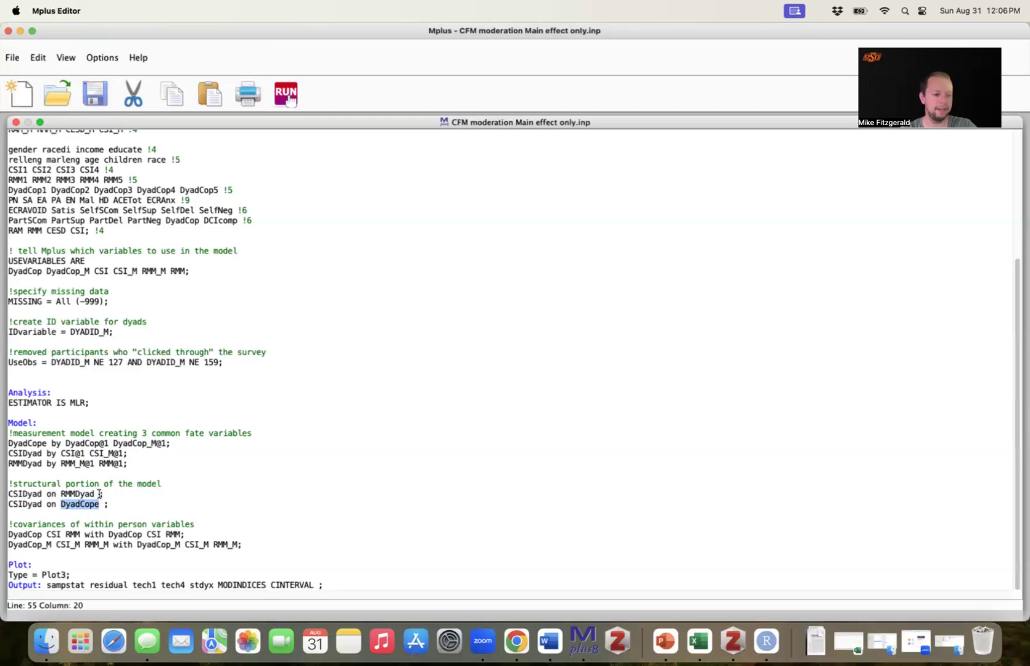
click(108, 504)
key(Return)
key(super+v)
double_click(76, 494)
key(super+c)
click(57, 514)
text(on)
key(super+v)
text(;)
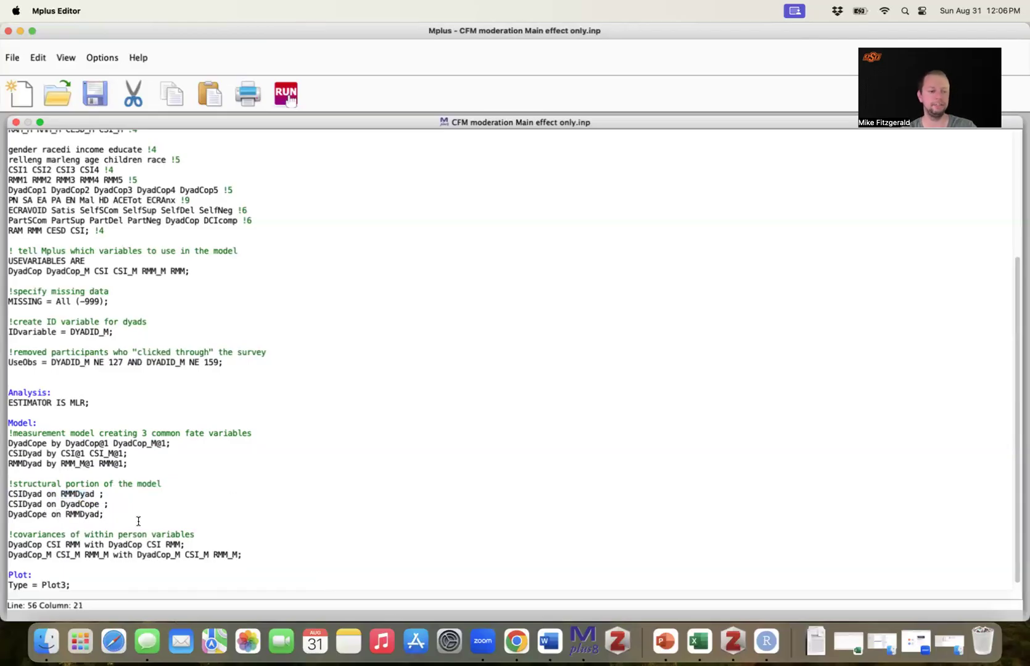
Review the three structural regressions linking RMMDyad, DyadCope and CSIDyad, one by one and as a set
drag(104, 493, 7, 497)
click(154, 483)
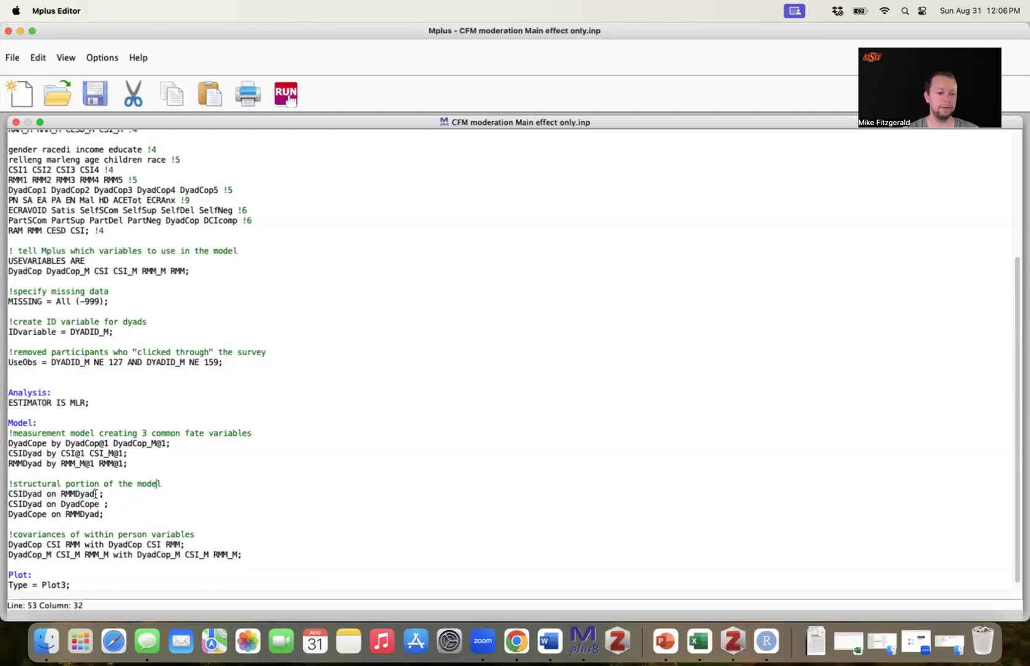
drag(106, 494, 8, 493)
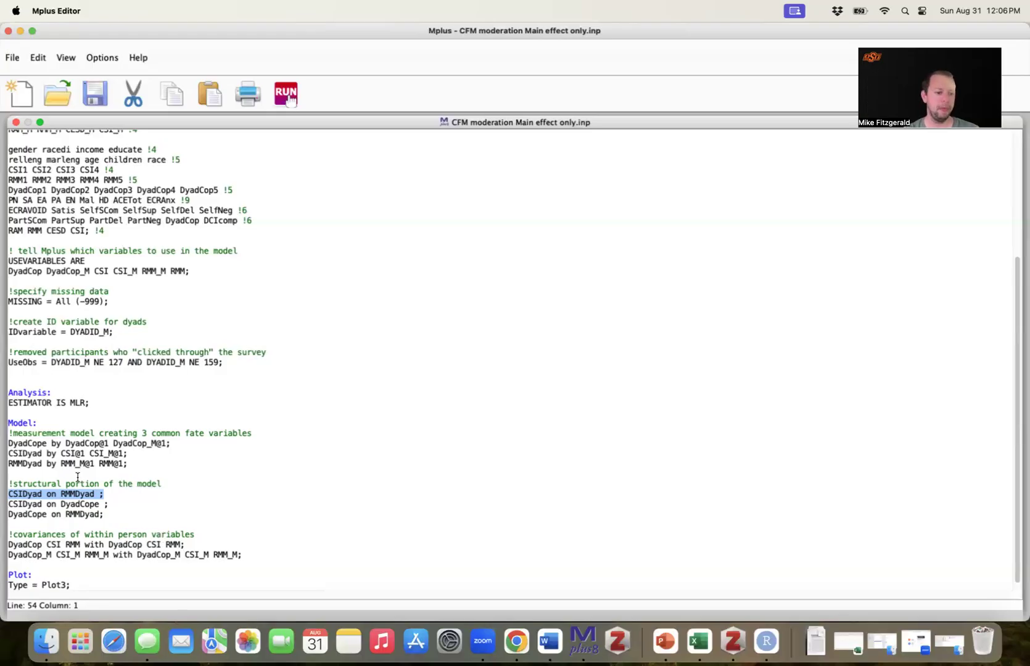
click(124, 512)
drag(108, 504, 6, 506)
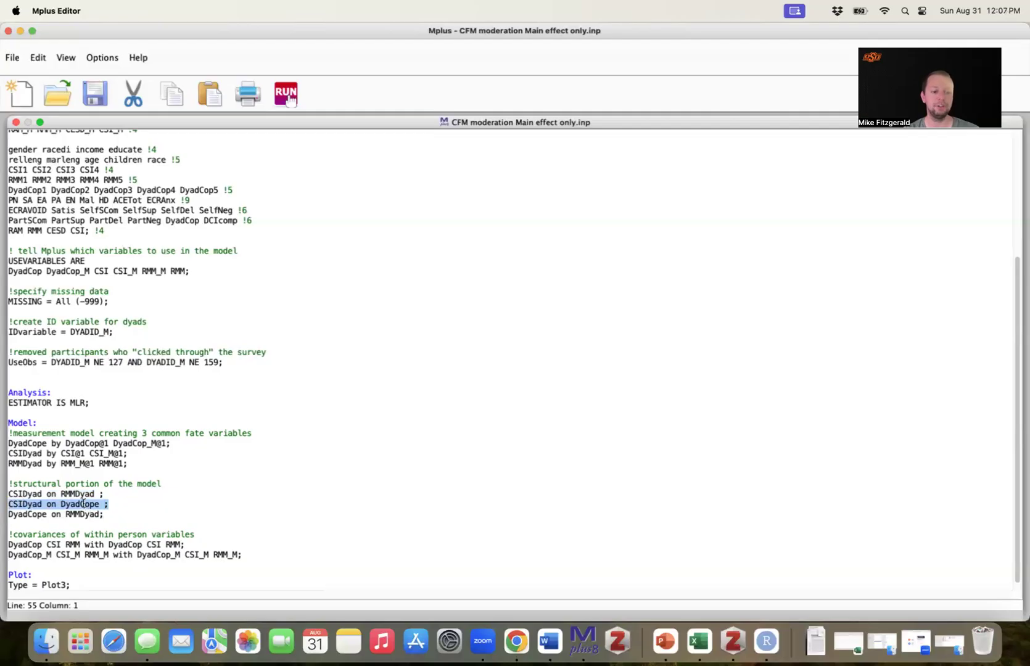
click(110, 513)
drag(110, 513, 5, 517)
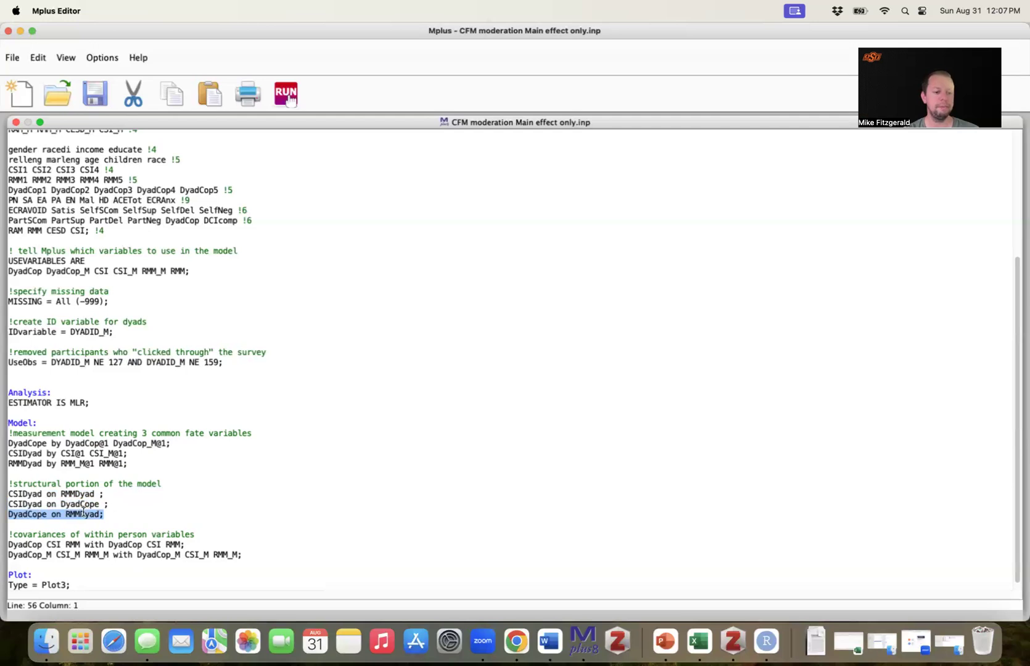
drag(106, 514, 7, 497)
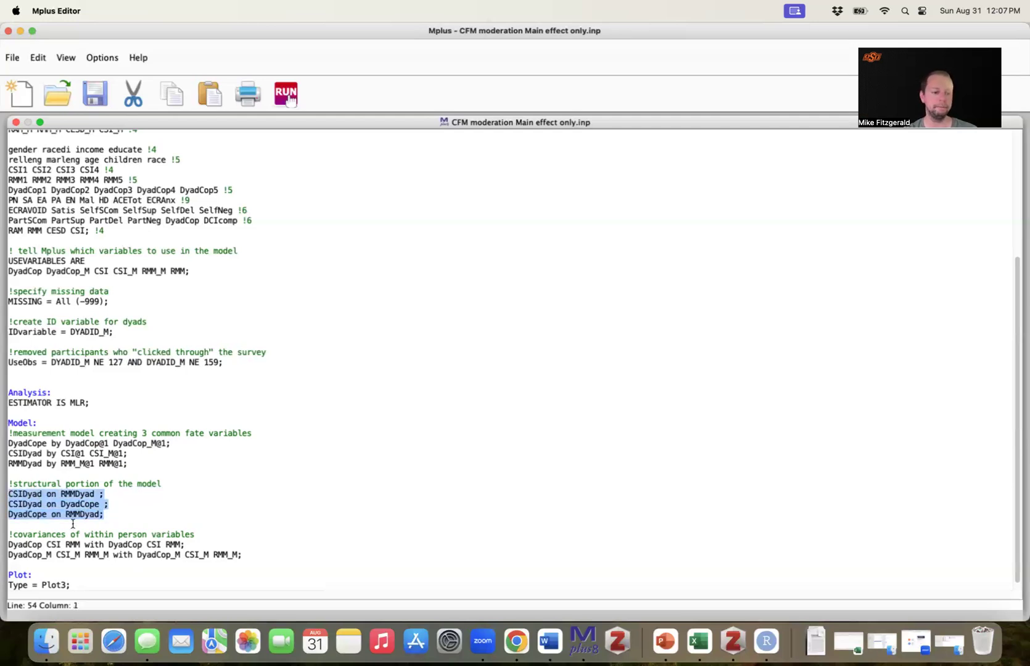
Examine the two "with" statements specifying the covariances of the within-person variables in the model syntax
click(154, 507)
scroll(154, 507, up, 5)
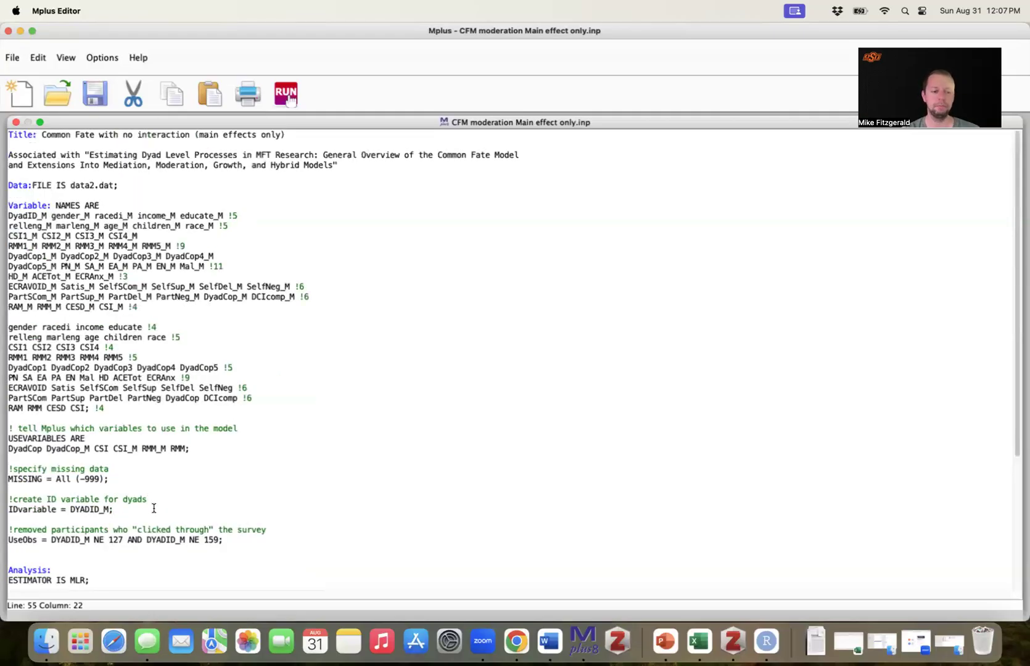
scroll(154, 507, down, 6)
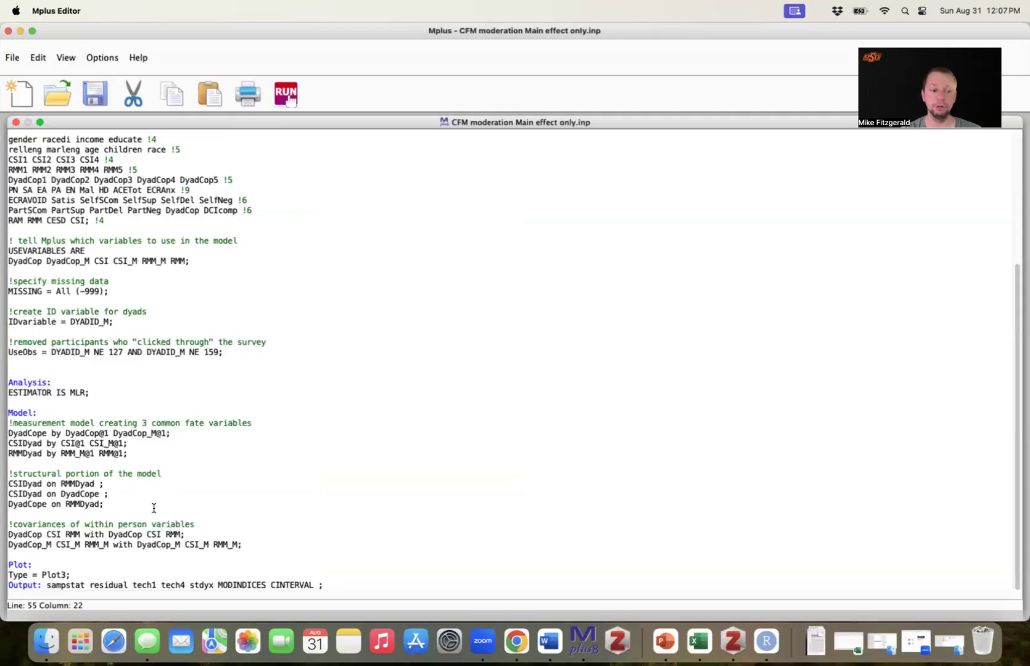
drag(248, 545, 5, 534)
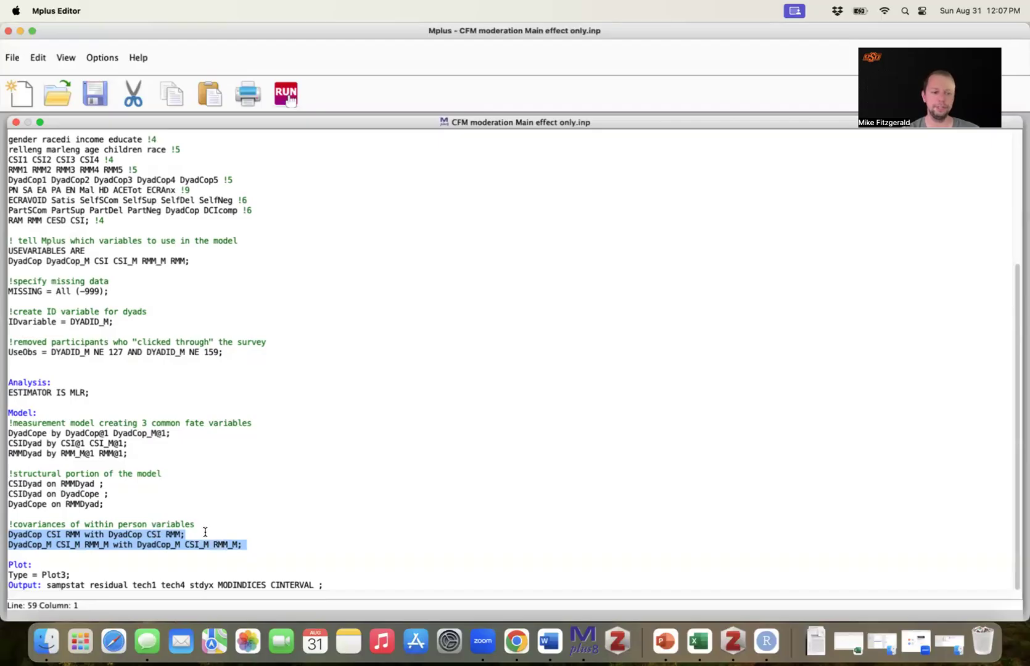
click(223, 537)
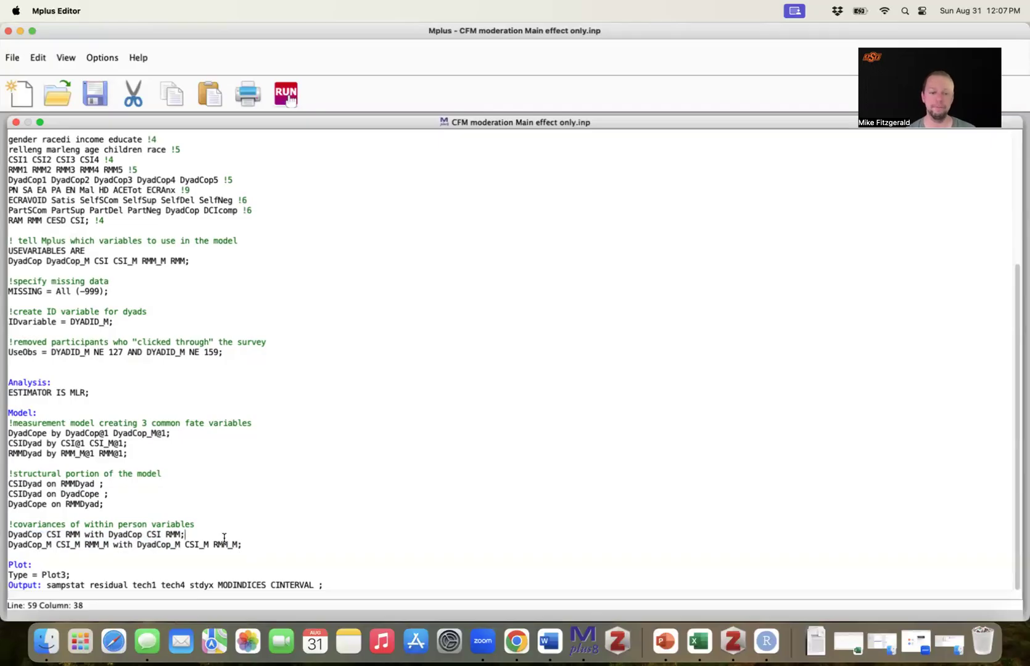
click(226, 511)
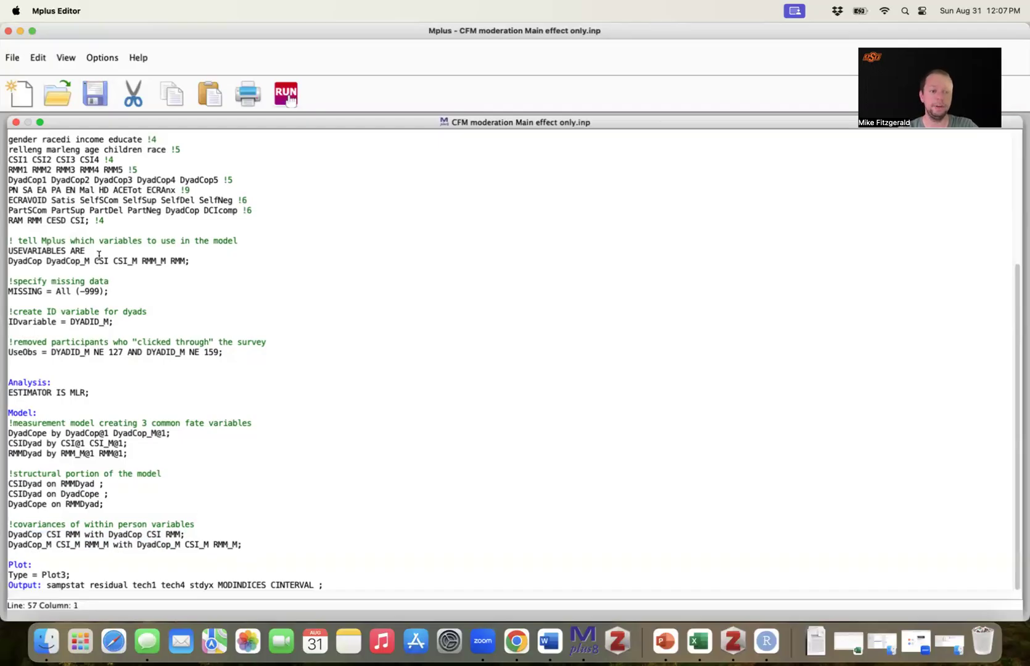
Run the main-effects-only input and go to the model fit information in its output
click(282, 100)
scroll(289, 276, down, 20)
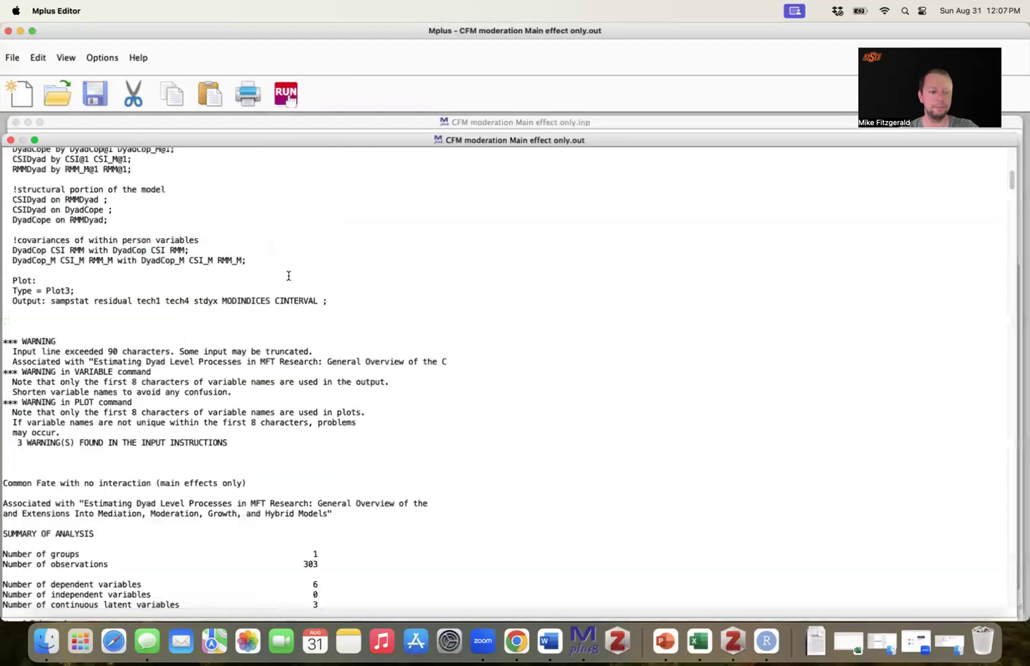
scroll(289, 275, down, 10)
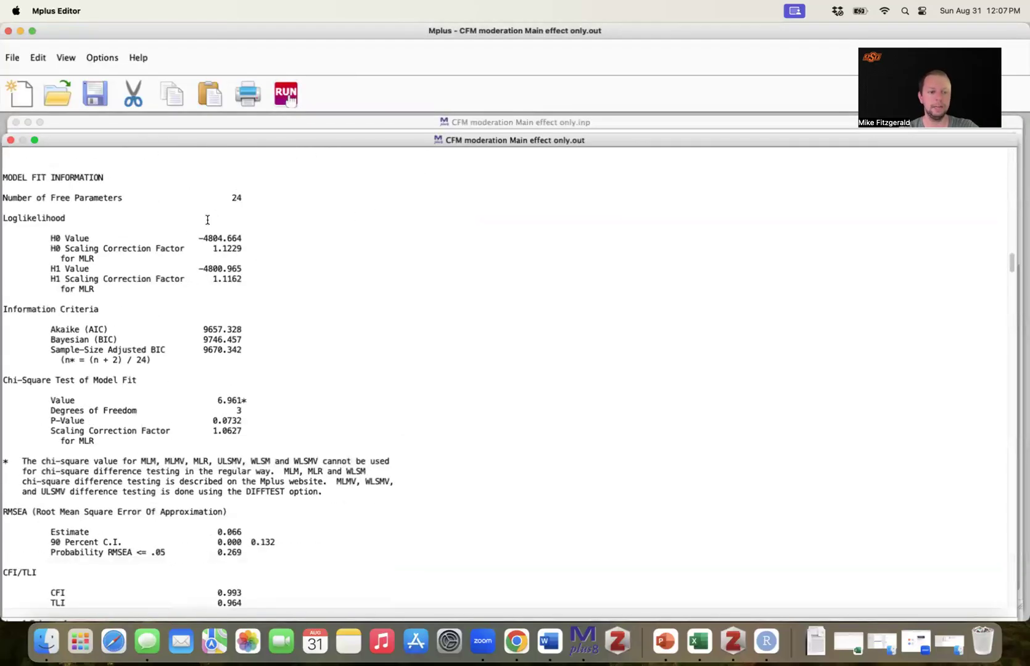
drag(3, 219, 282, 404)
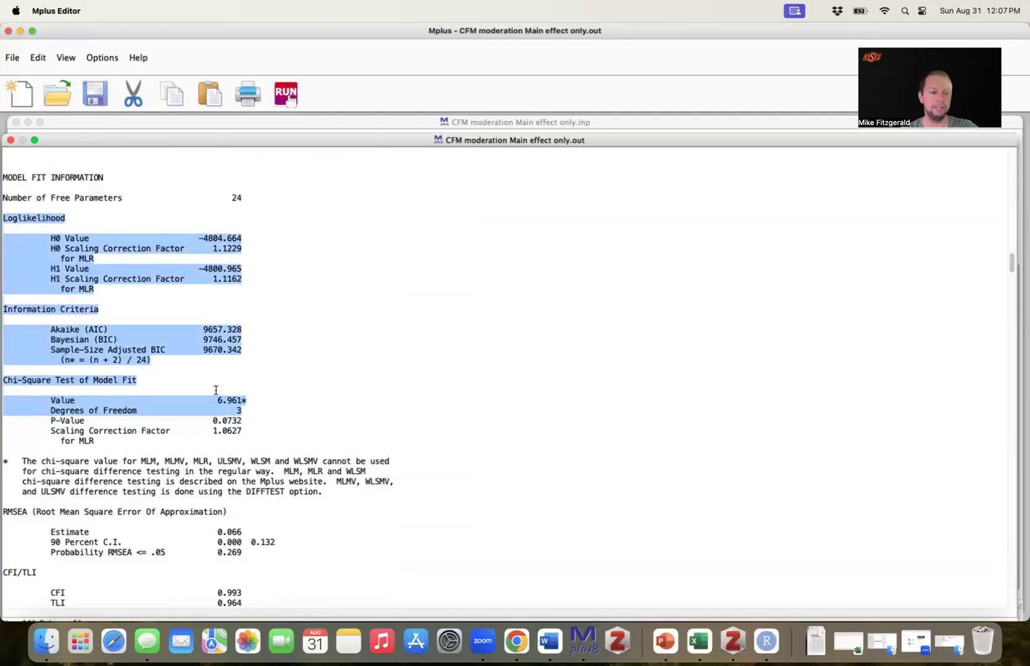
click(249, 415)
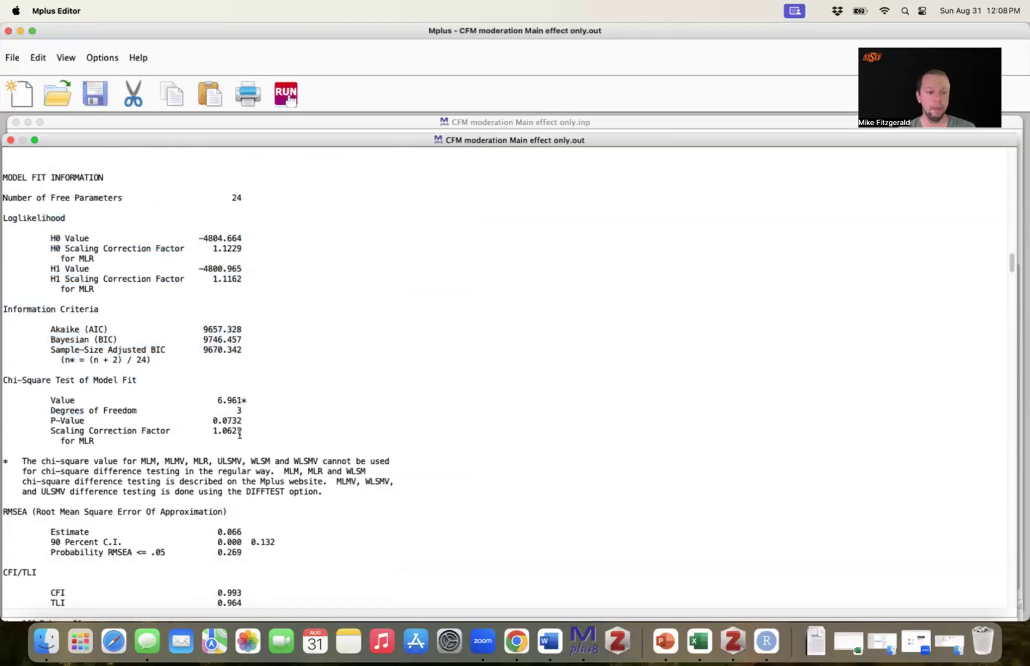
Examine the chi-square test of model fit, focusing on its value and the scaling correction factor for MLR
drag(50, 400, 255, 399)
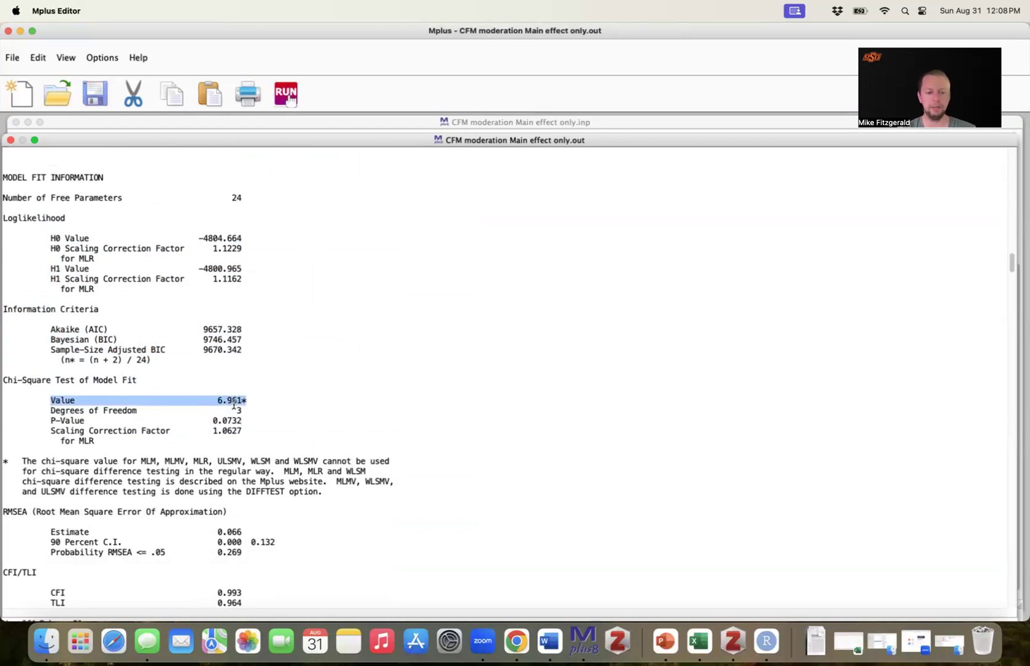
drag(50, 431, 229, 441)
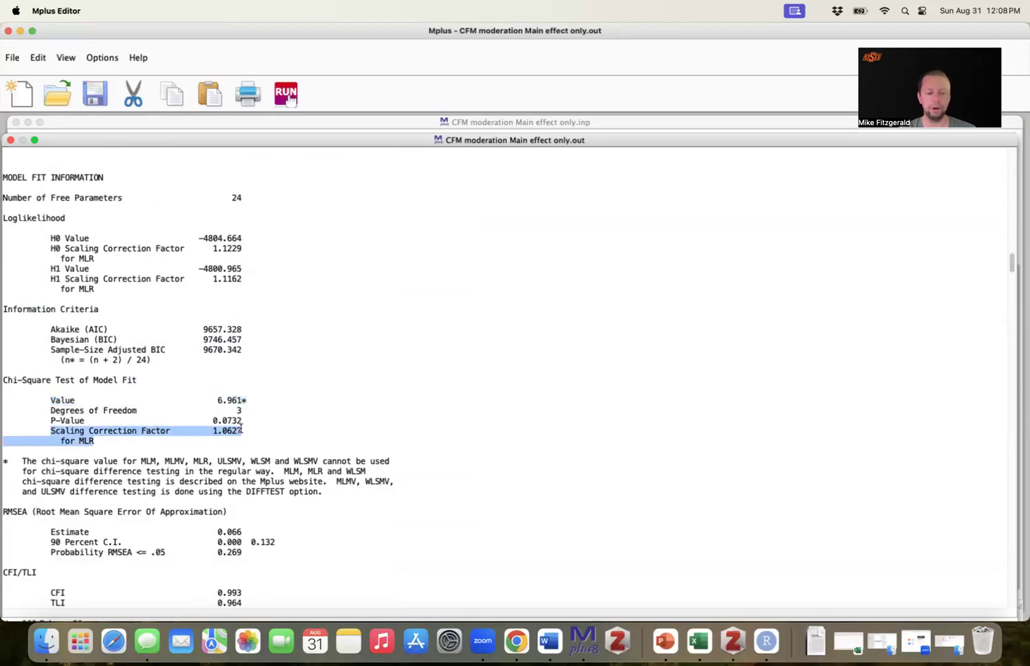
click(179, 435)
drag(215, 430, 249, 428)
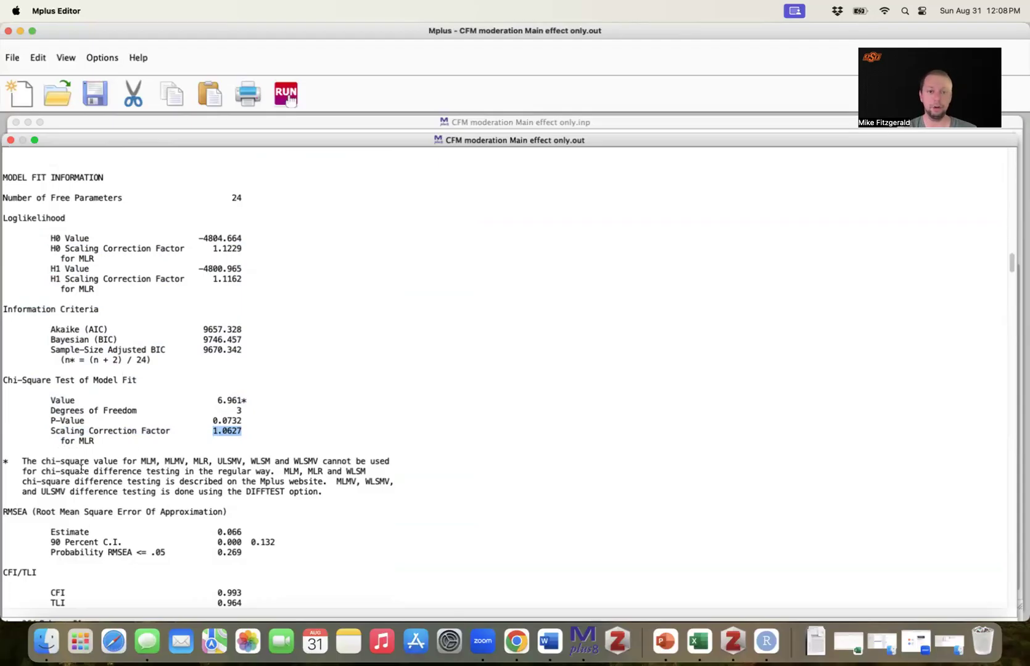
click(138, 446)
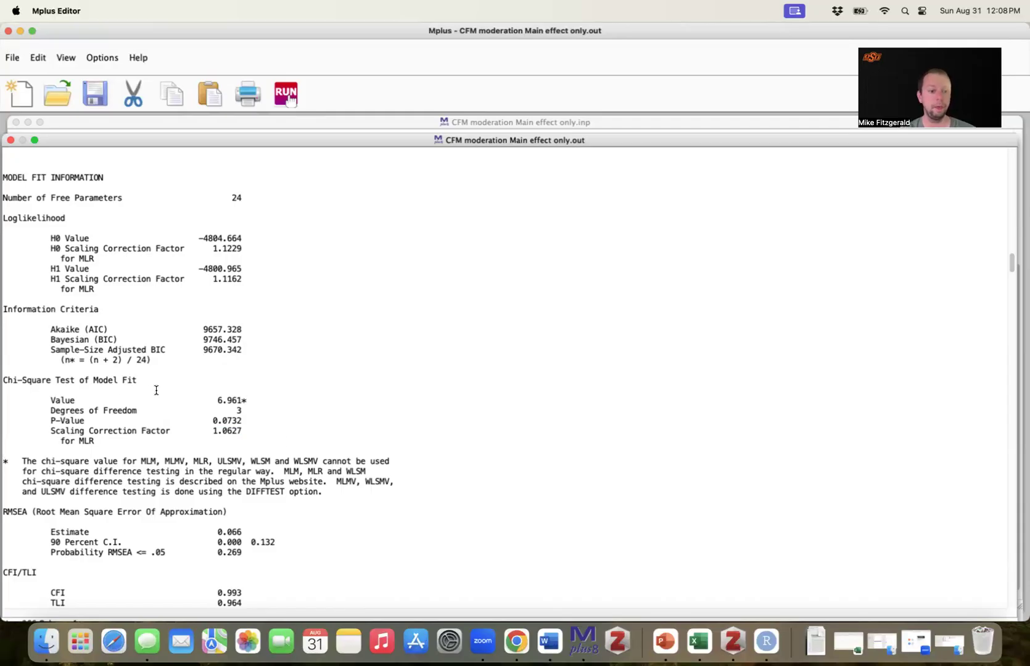
Examine the RMSEA estimate with its confidence interval and the CFI/TLI values in the fit output
scroll(151, 392, down, 3)
drag(3, 423, 240, 442)
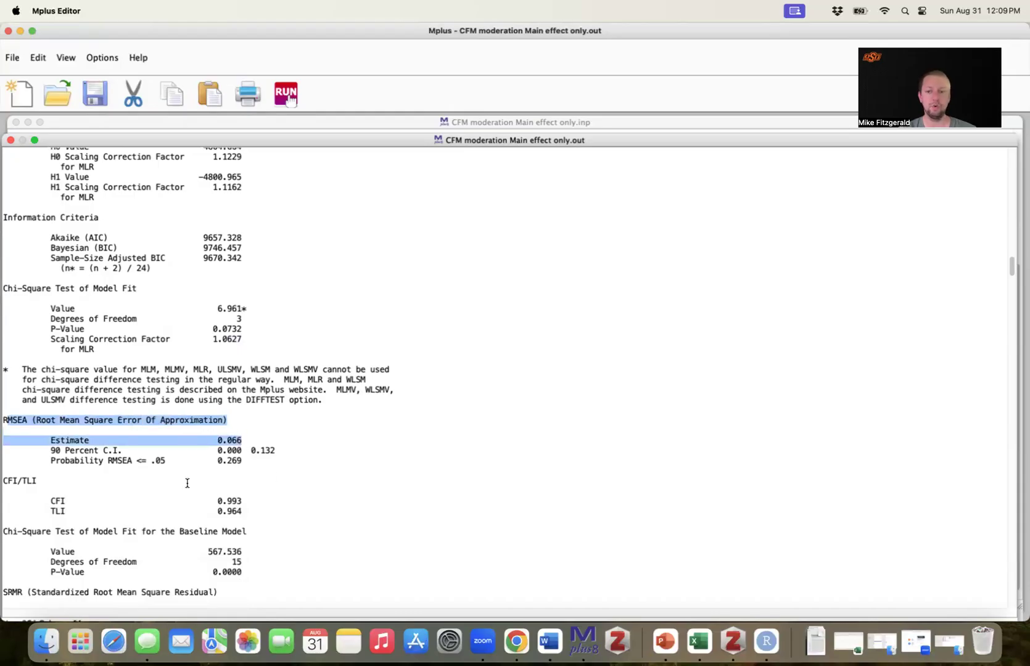
click(240, 467)
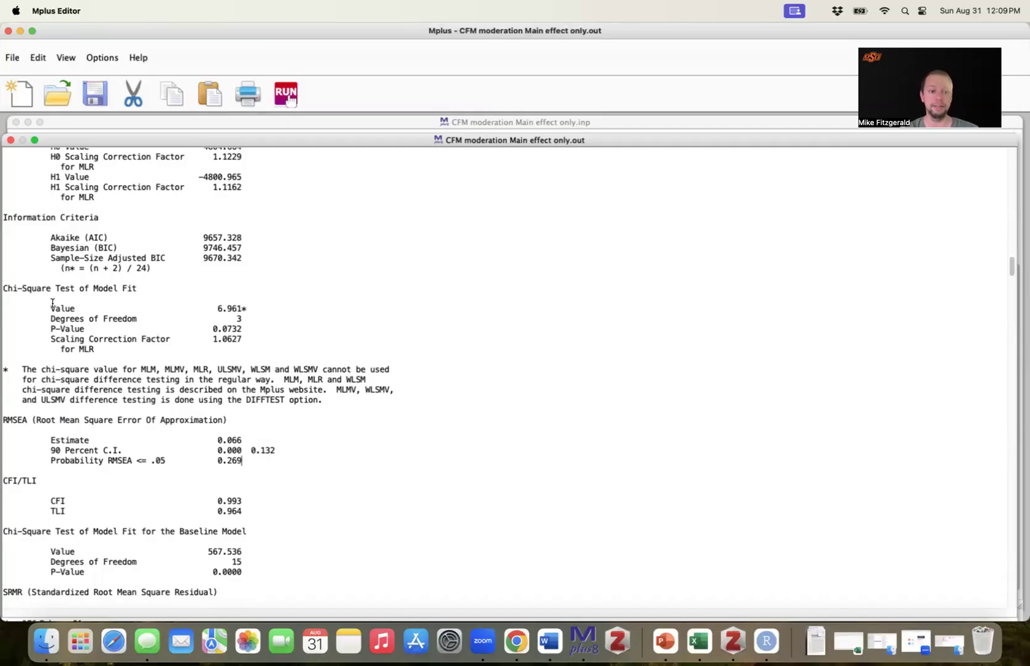
scroll(52, 303, down, 5)
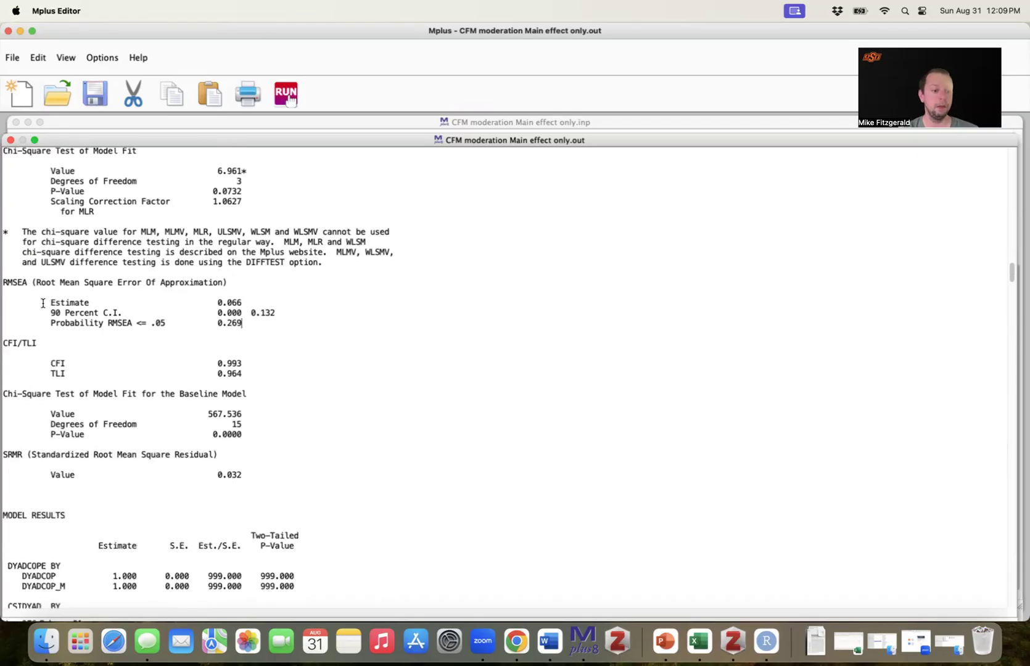
drag(4, 284, 243, 322)
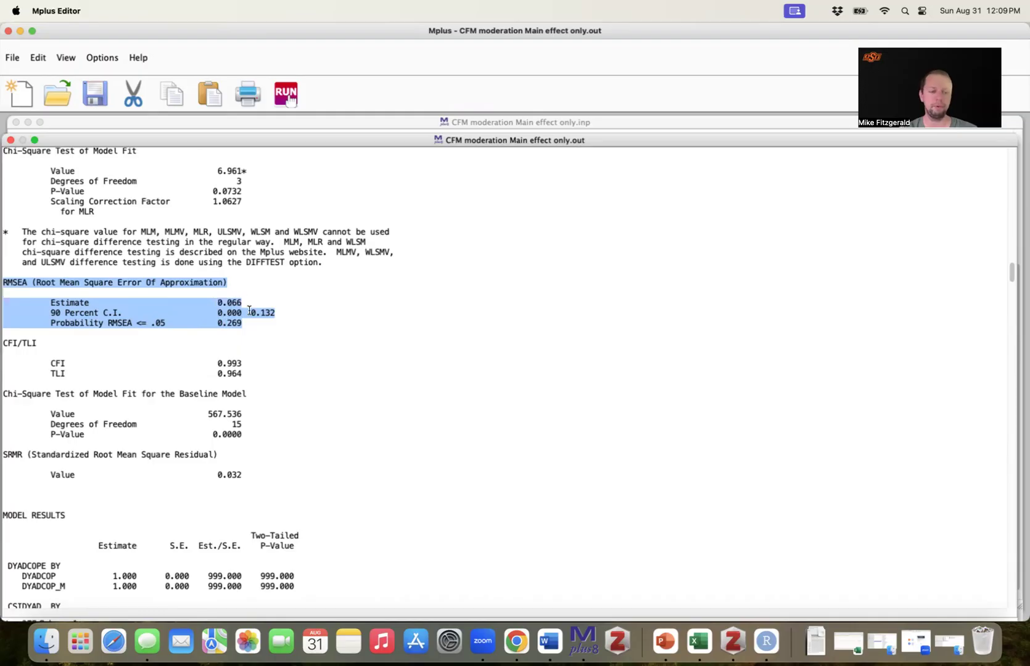
click(247, 307)
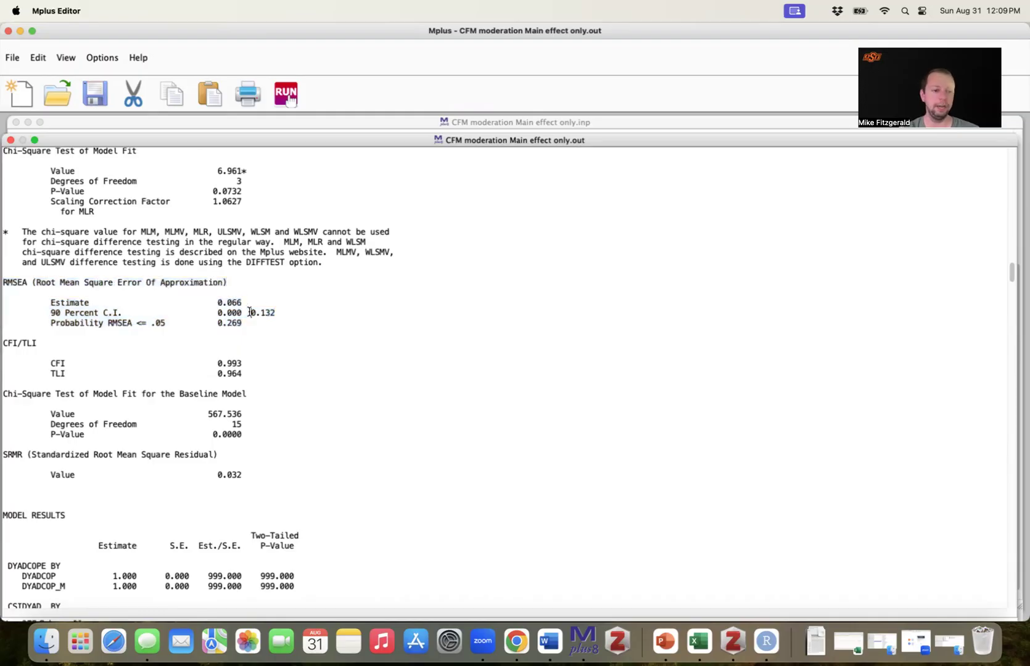
drag(4, 282, 240, 303)
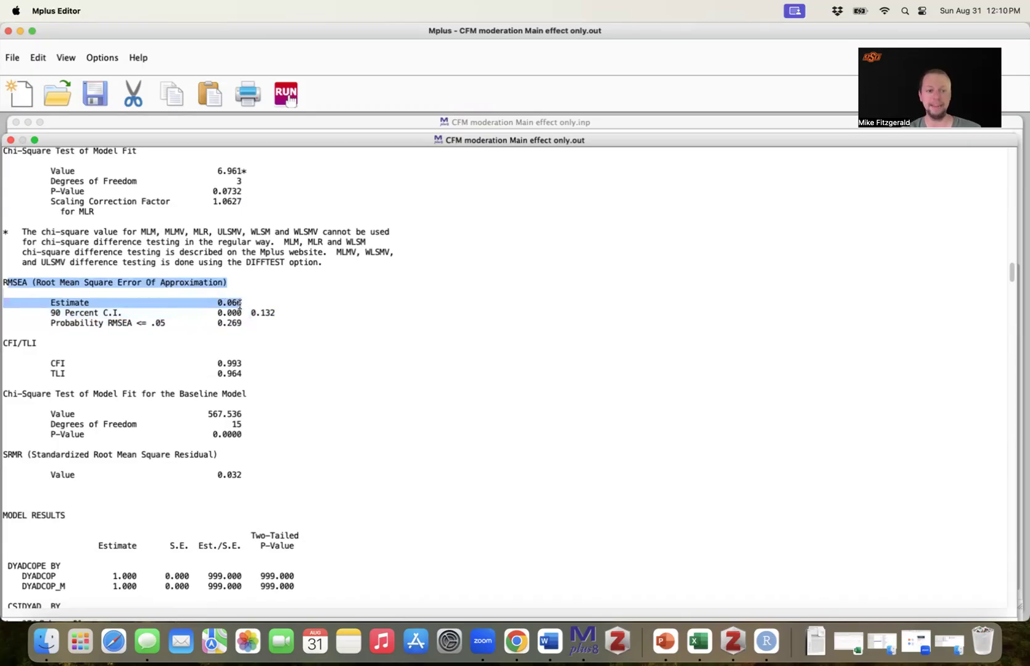
click(242, 310)
drag(6, 342, 263, 371)
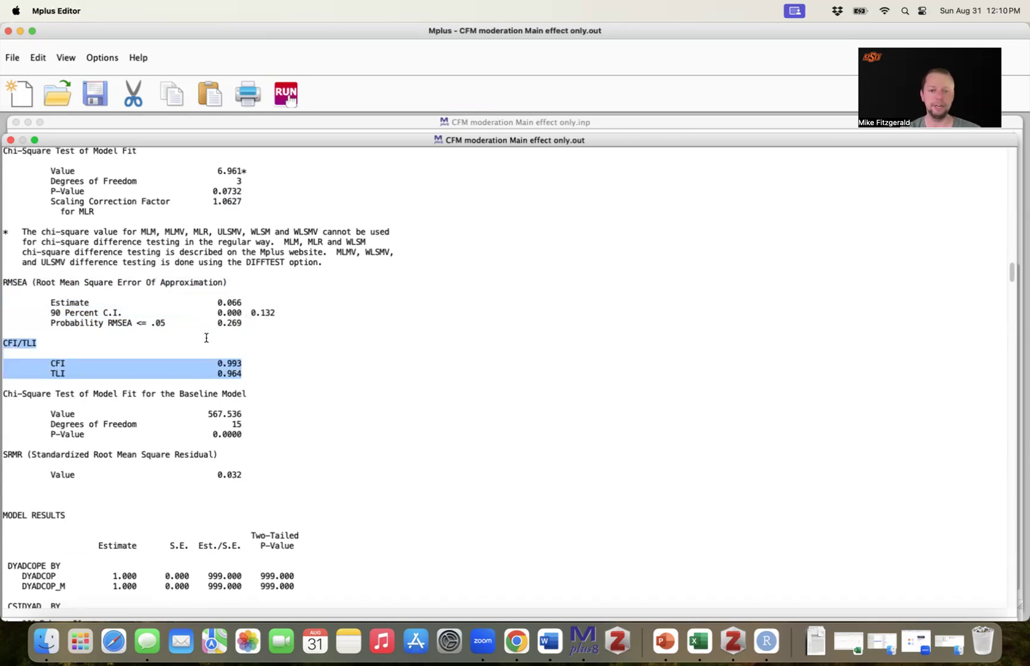
click(251, 378)
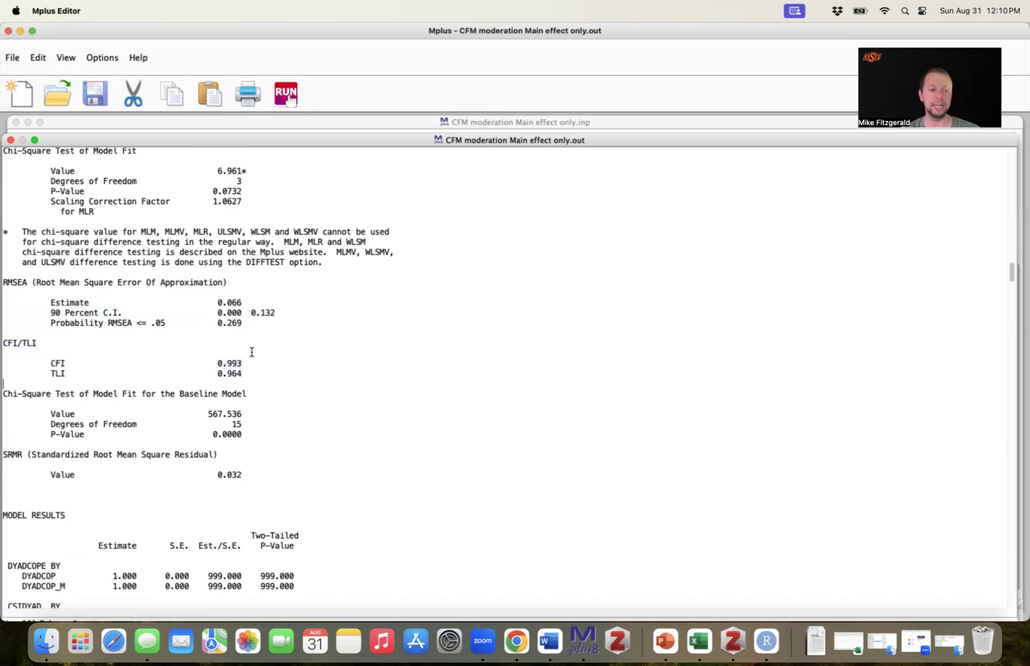
Review the chi-square, RMSEA and CFI/TLI blocks together, and return to the loglikelihood block above them
scroll(251, 344, up, 3)
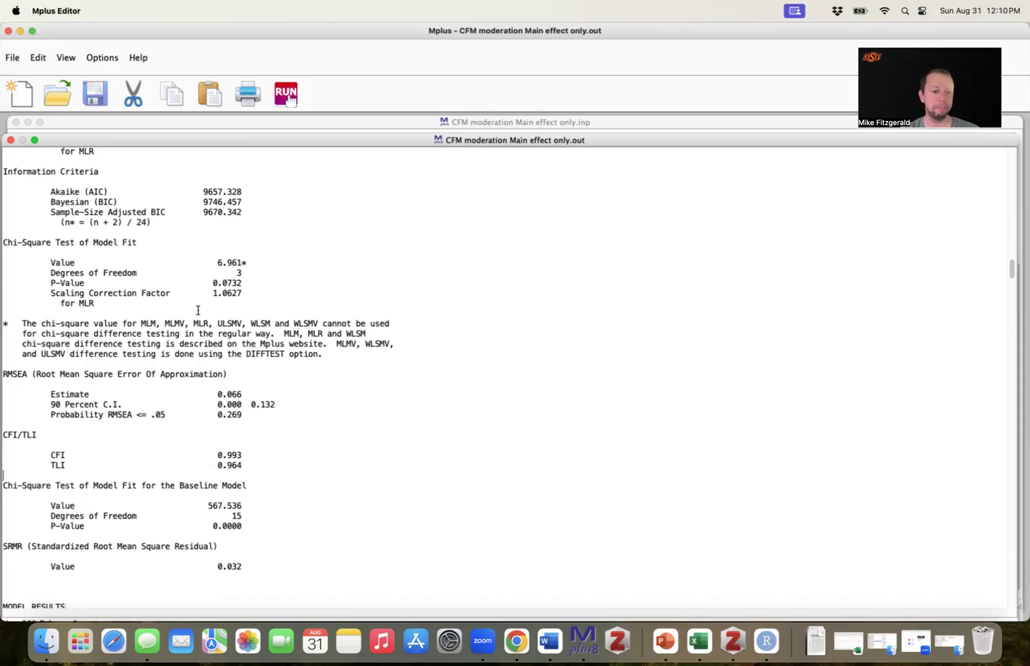
drag(3, 241, 257, 463)
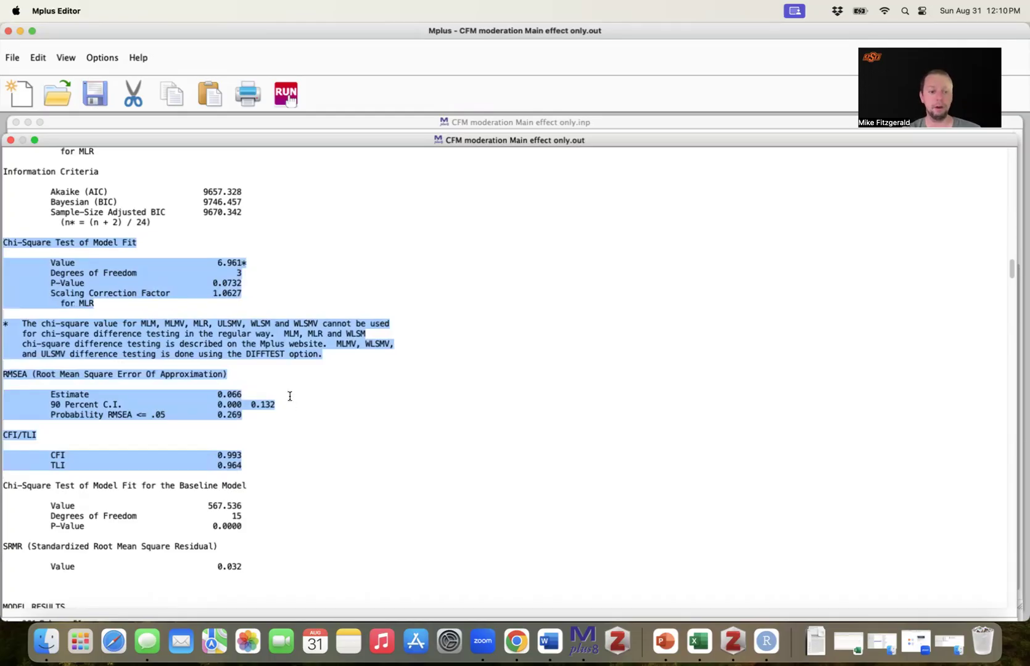
scroll(288, 396, up, 2)
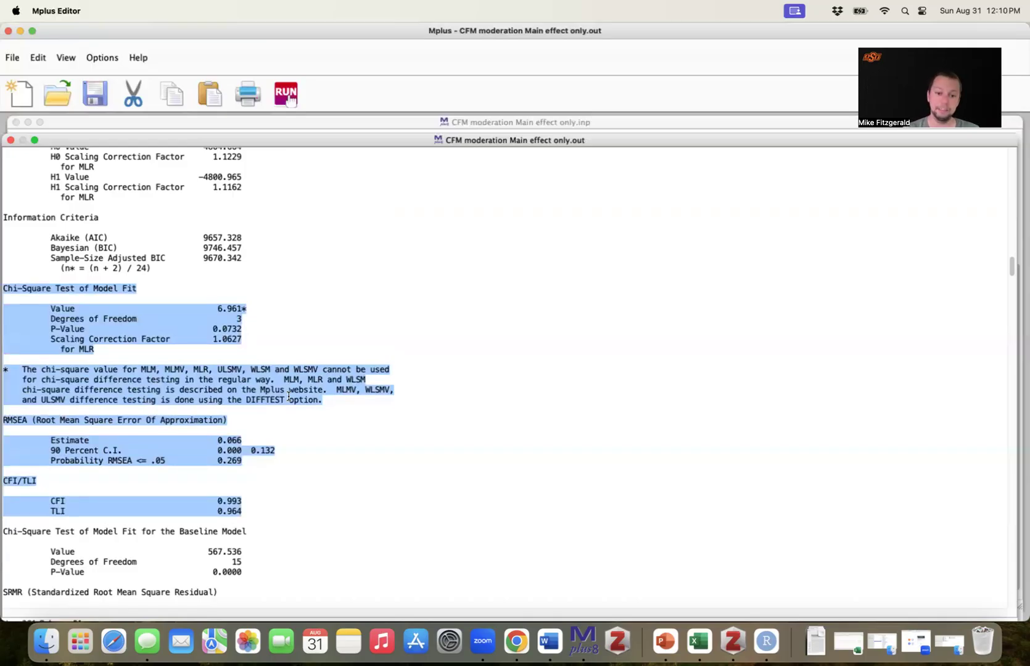
scroll(330, 328, up, 6)
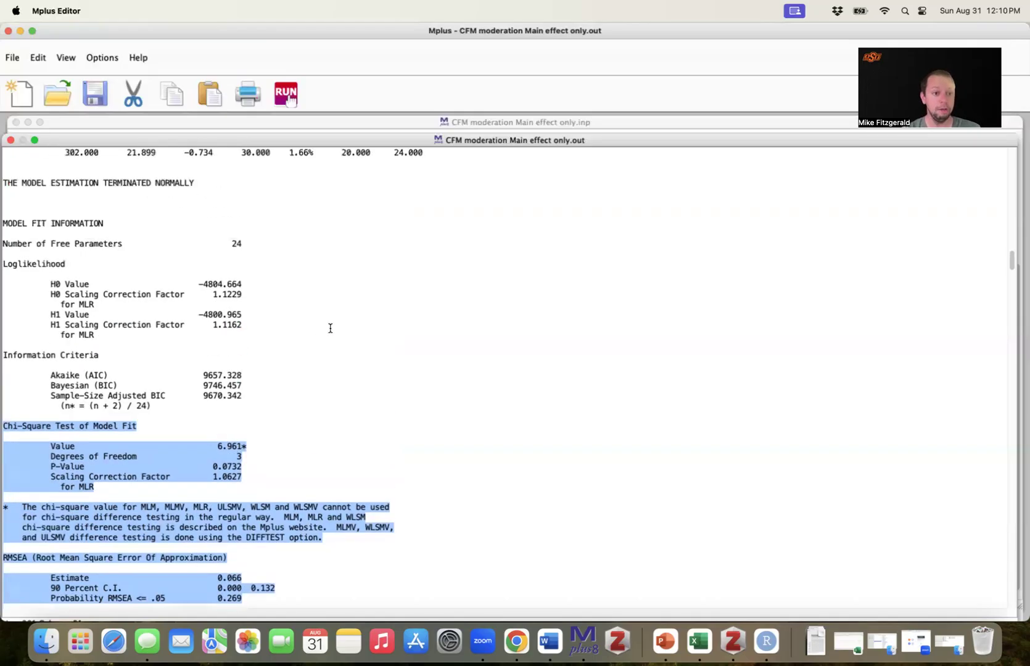
click(265, 332)
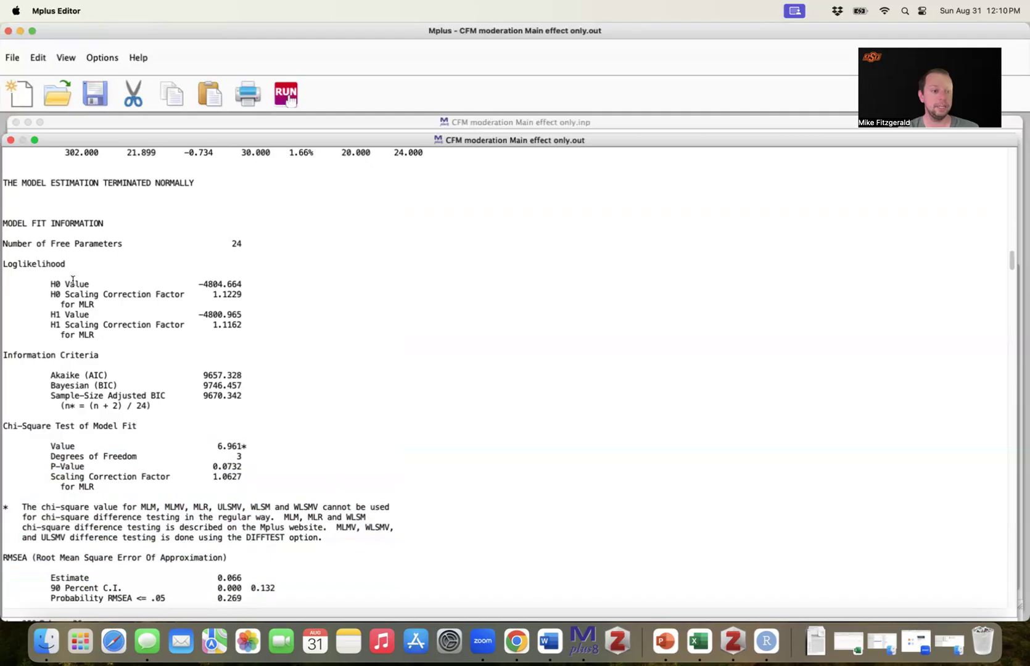
Examine the H0 loglikelihood value of the main-effects model as the figure for model comparison
drag(50, 284, 253, 283)
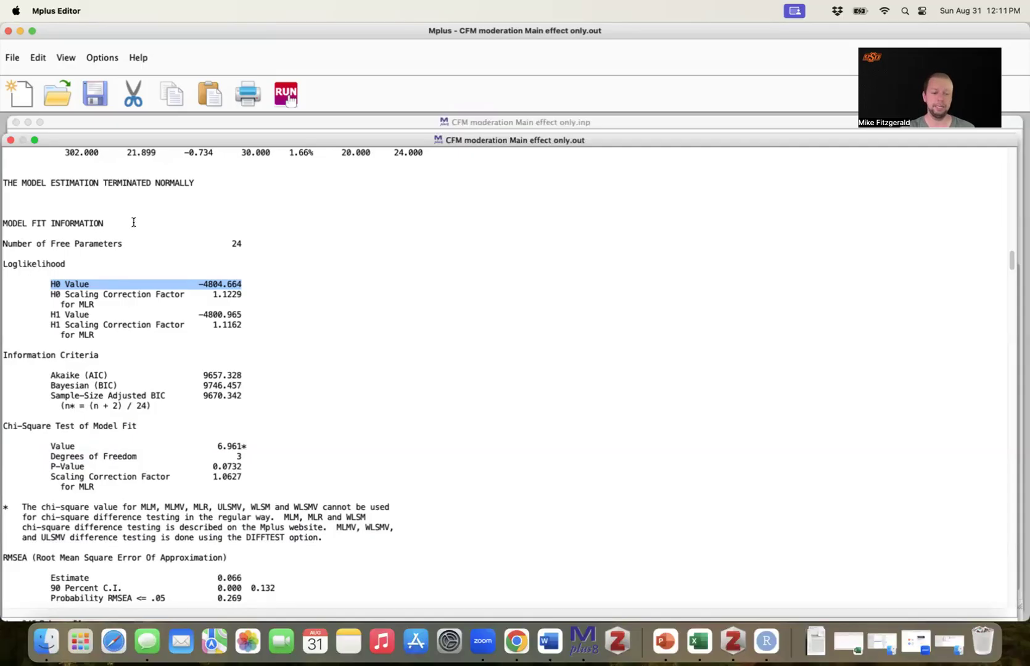
click(199, 282)
drag(198, 282, 257, 283)
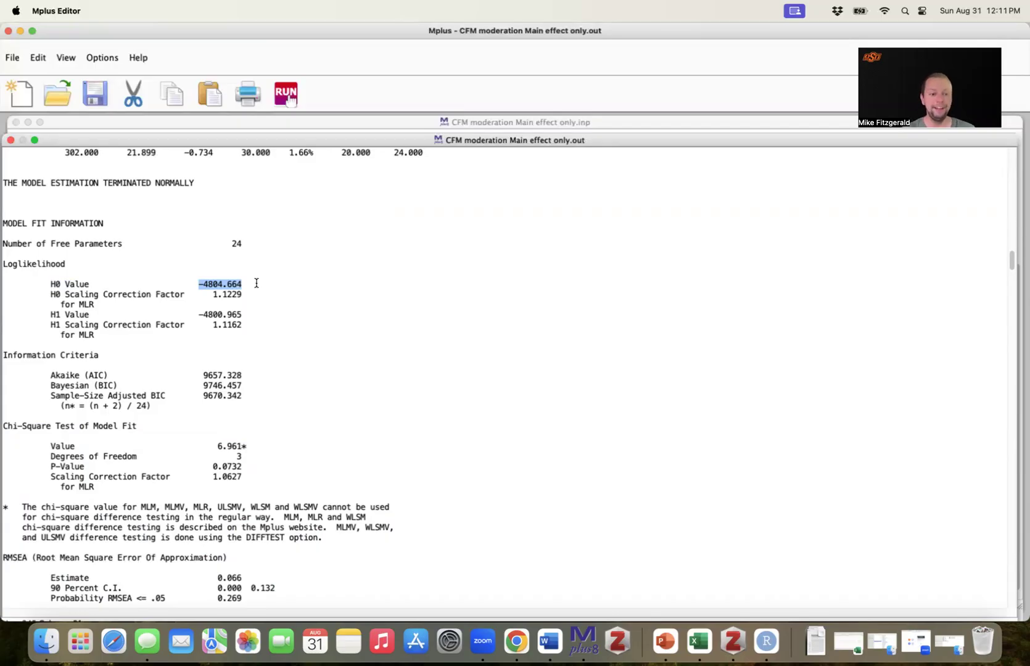
click(211, 305)
drag(50, 283, 245, 283)
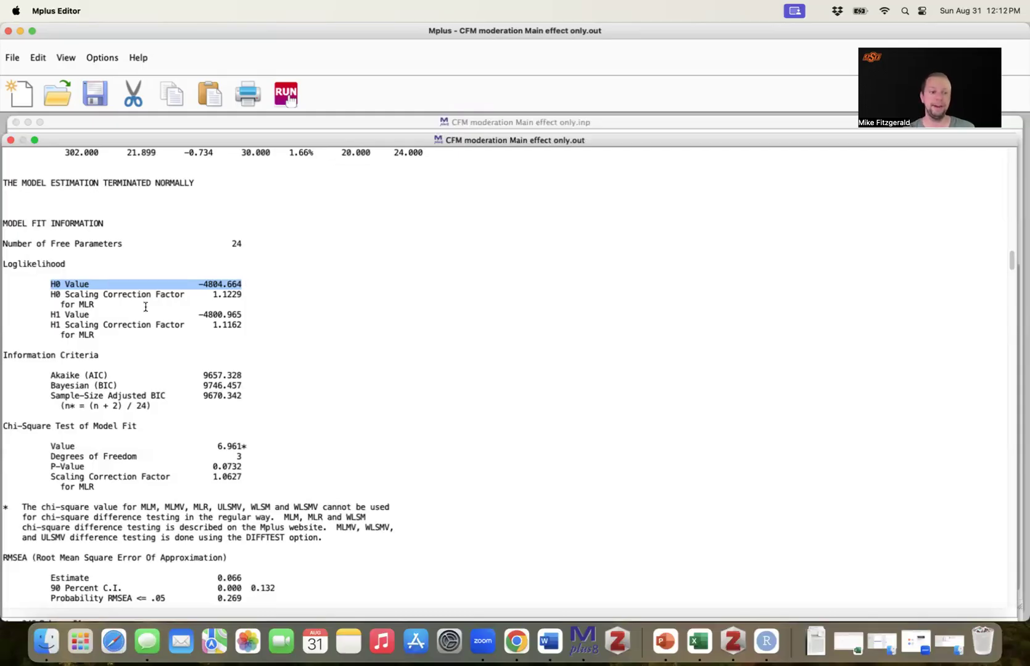
click(60, 293)
drag(49, 286, 246, 284)
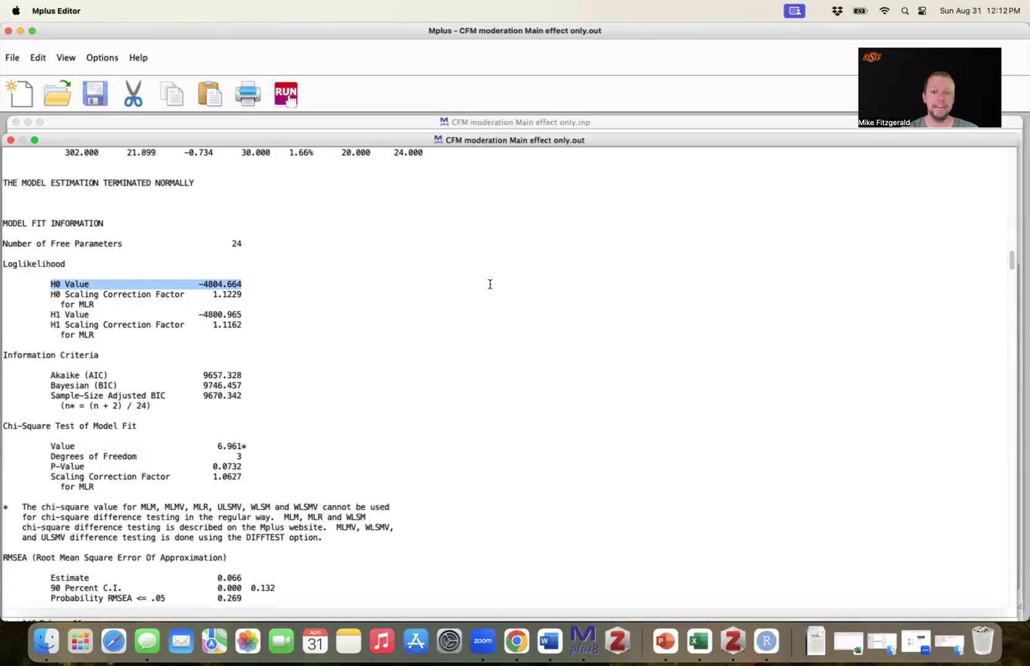
click(237, 325)
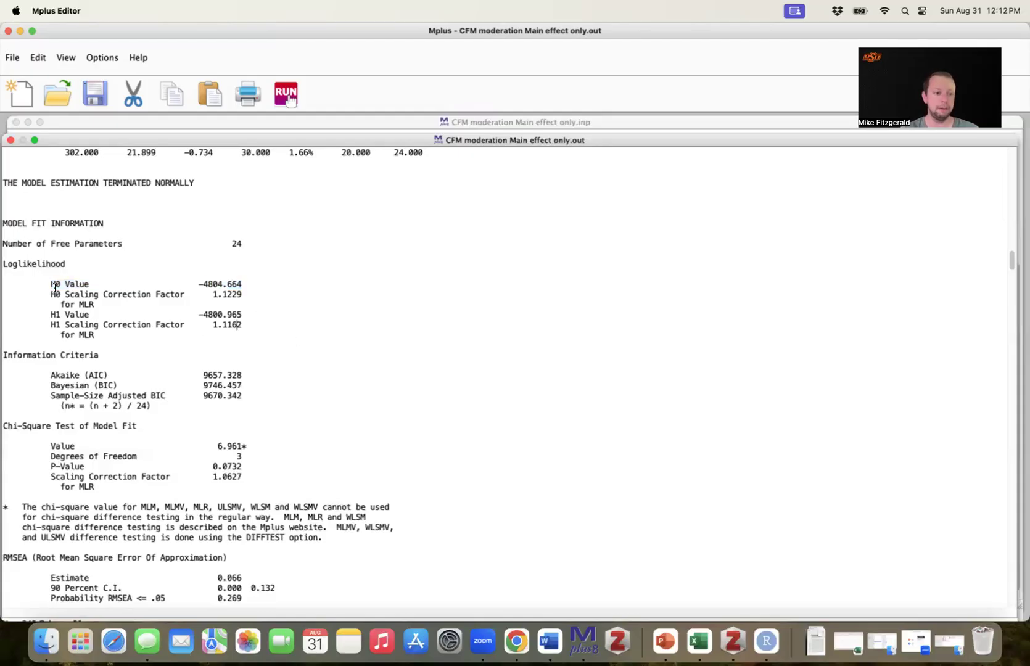
drag(55, 286, 241, 284)
Revisit the conventional fit indices from the chi-square test down to CFI/TLI to contrast them with the loglikelihood
scroll(21, 278, down, 5)
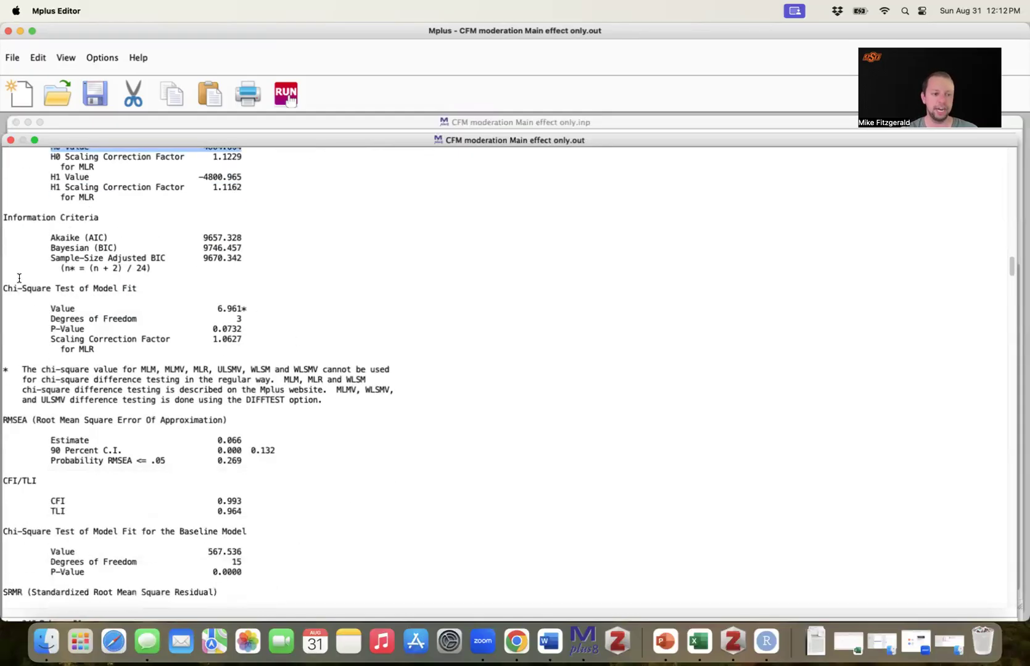
drag(3, 287, 327, 506)
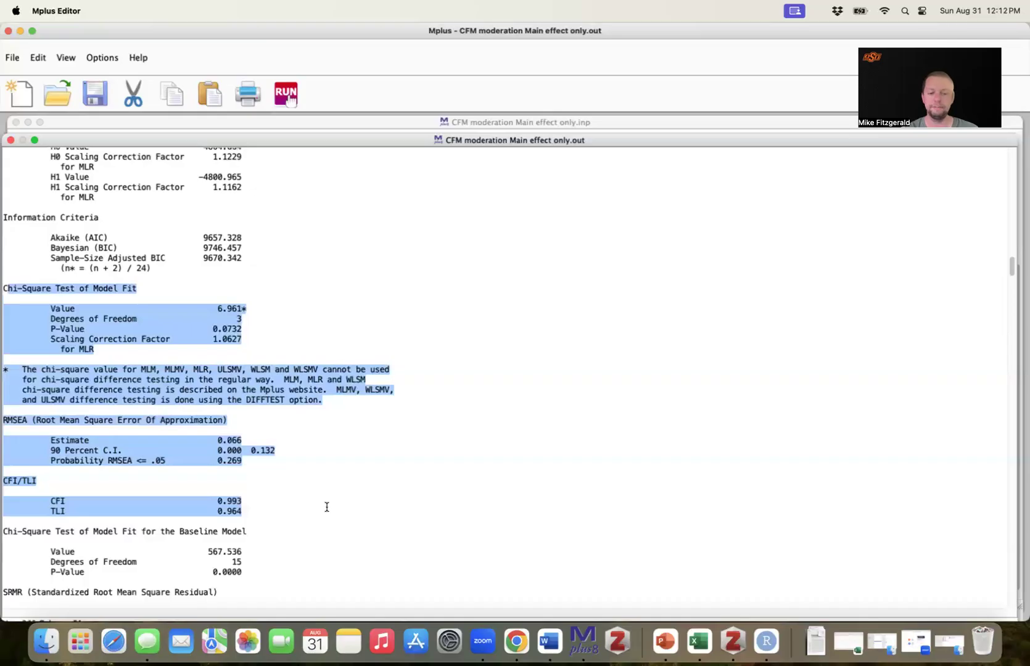
click(348, 361)
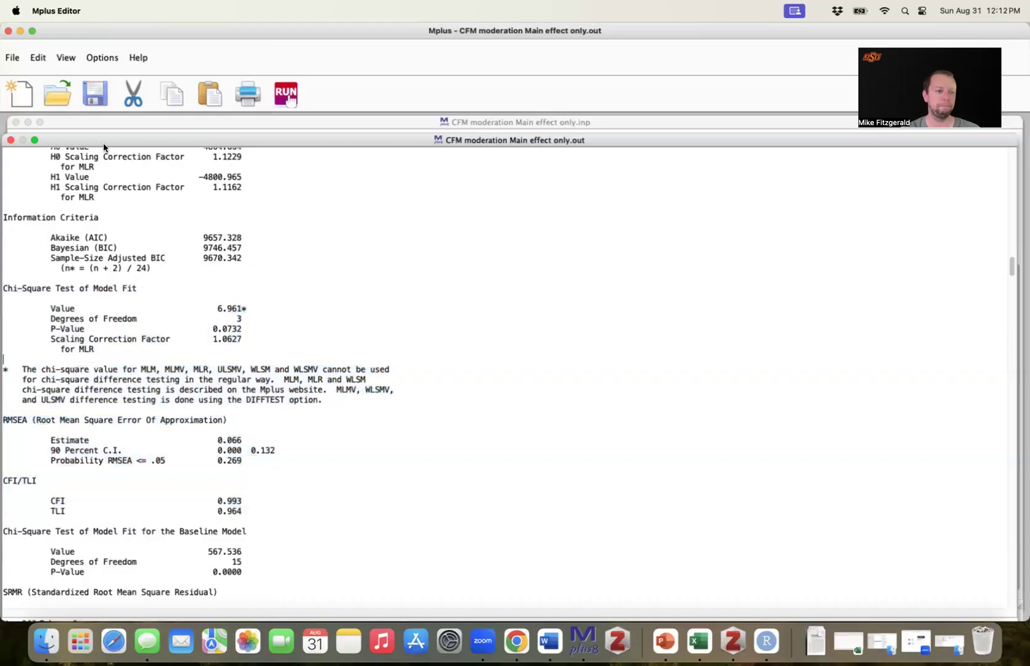
Open the input file CFM moderation SS.inp from the Mplus Syntax folder
click(58, 96)
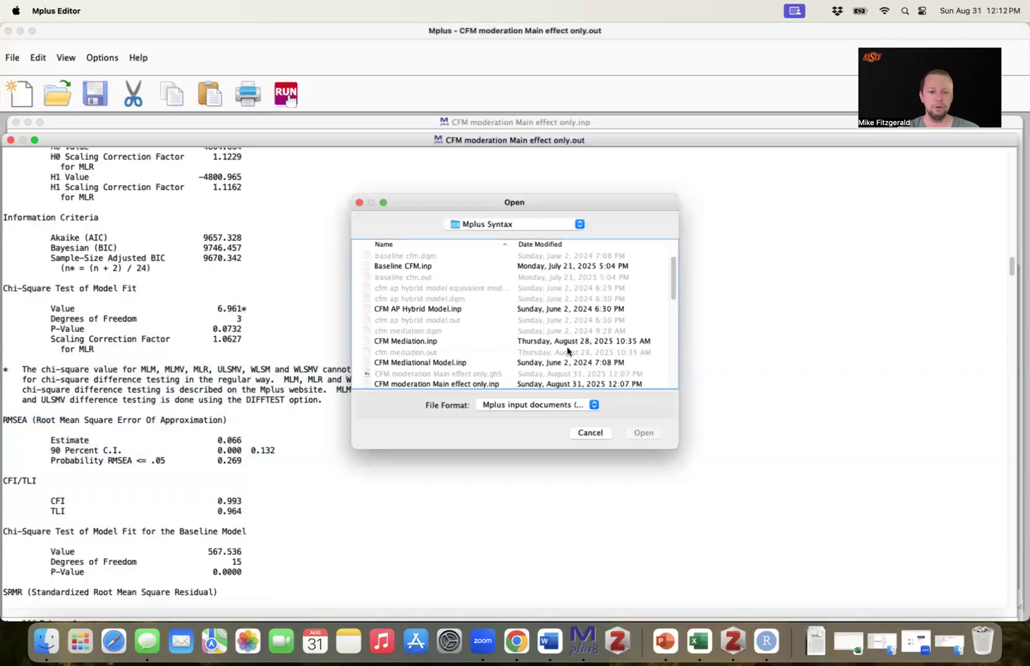
scroll(566, 346, down, 5)
double_click(462, 296)
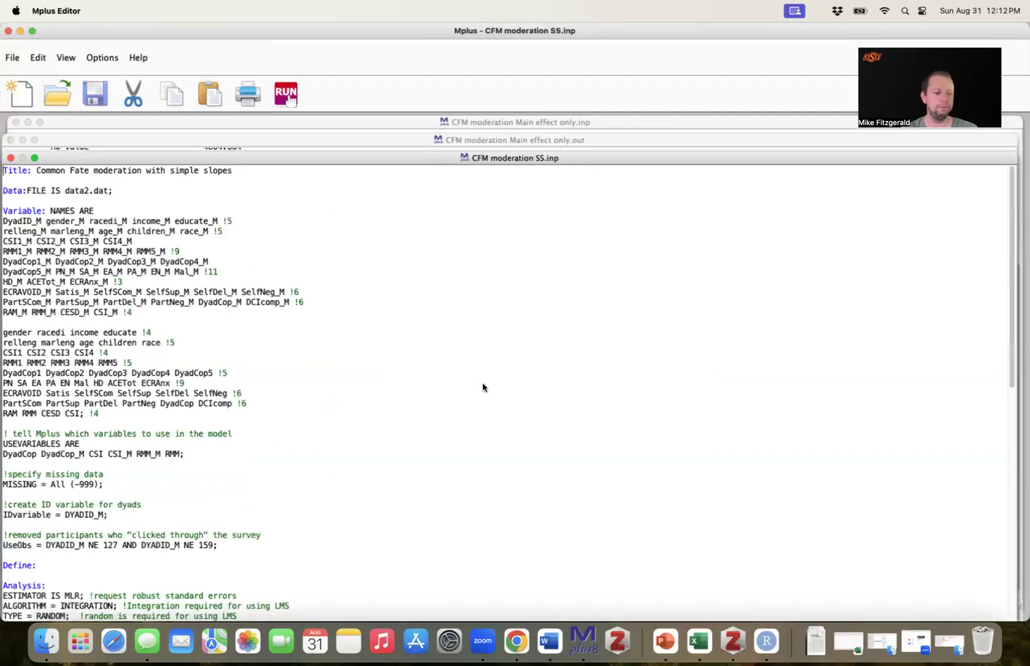
Look through the simple-slopes moderation syntax, from the variable list and Define section to the model and constraint blocks
scroll(483, 386, down, 6)
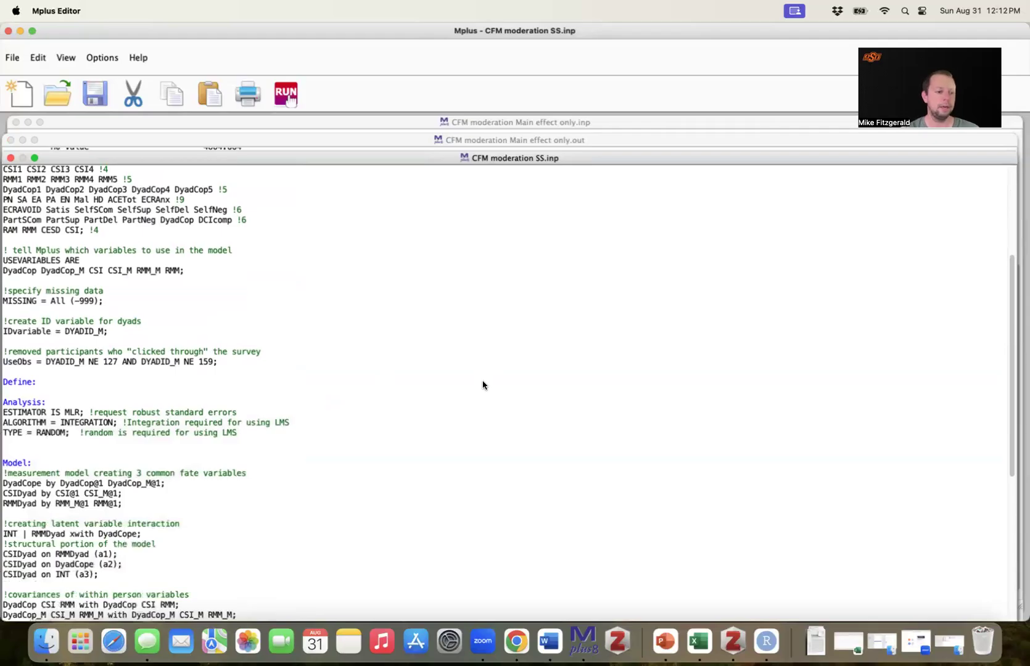
scroll(126, 210, down, 9)
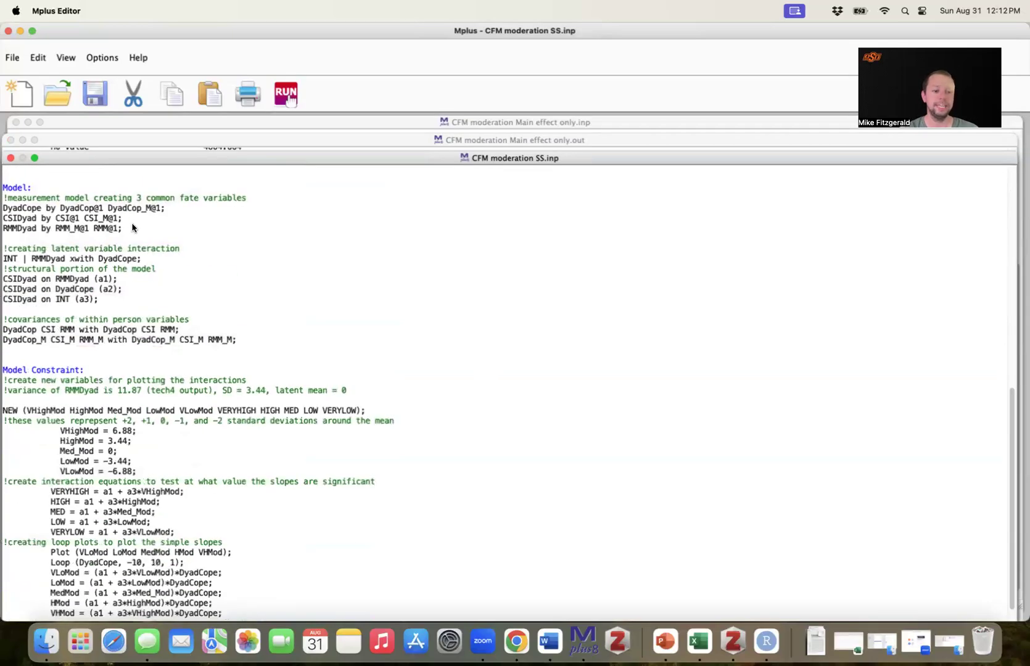
scroll(133, 227, up, 1)
scroll(92, 192, up, 3)
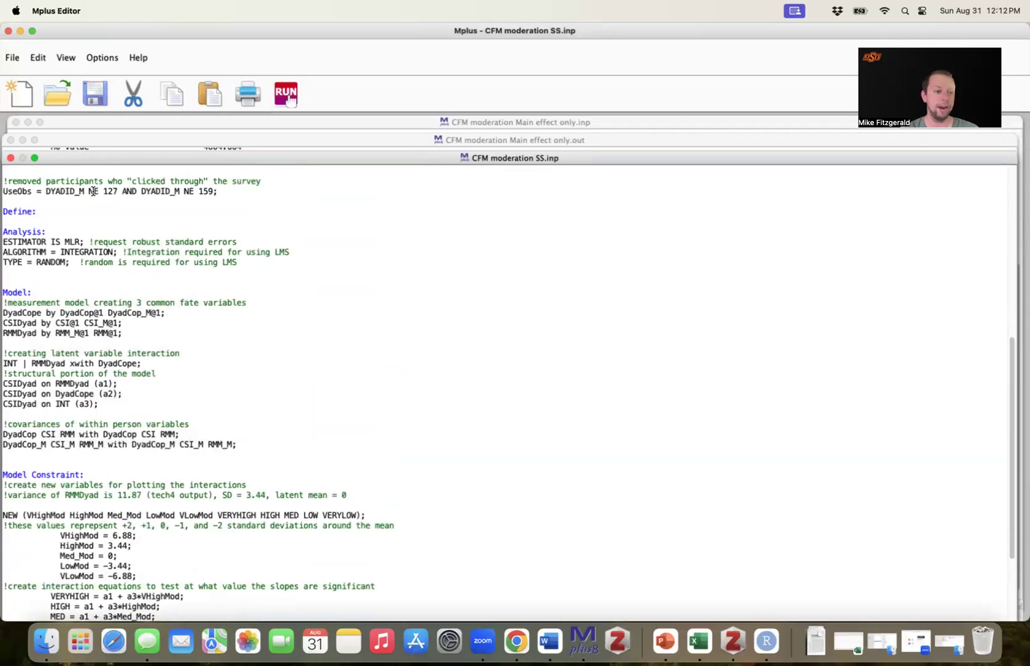
scroll(93, 191, up, 2)
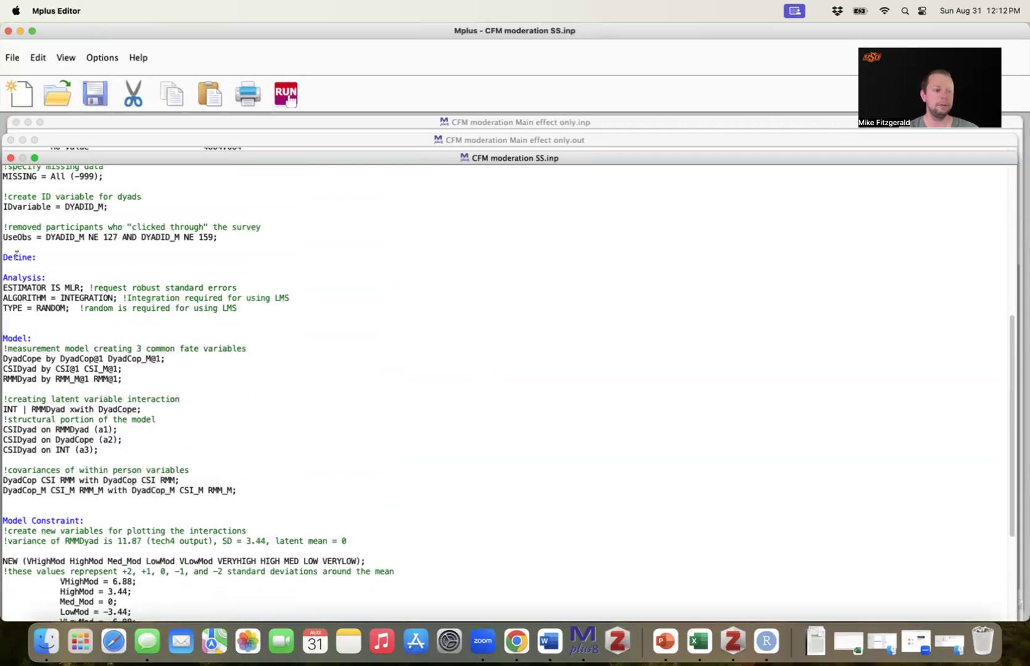
scroll(21, 265, up, 3)
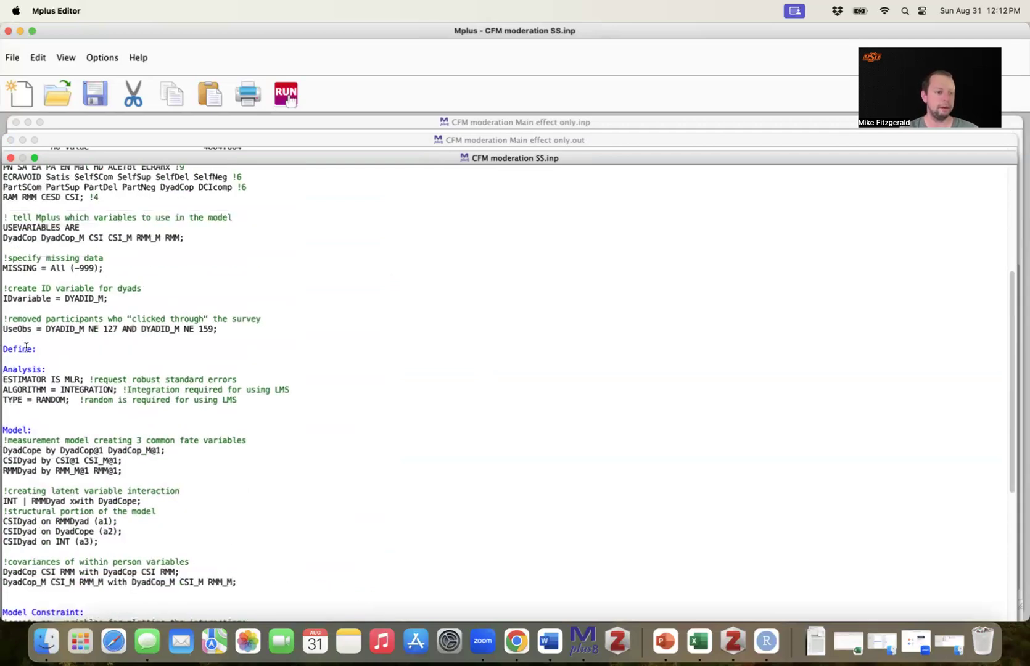
scroll(26, 349, down, 3)
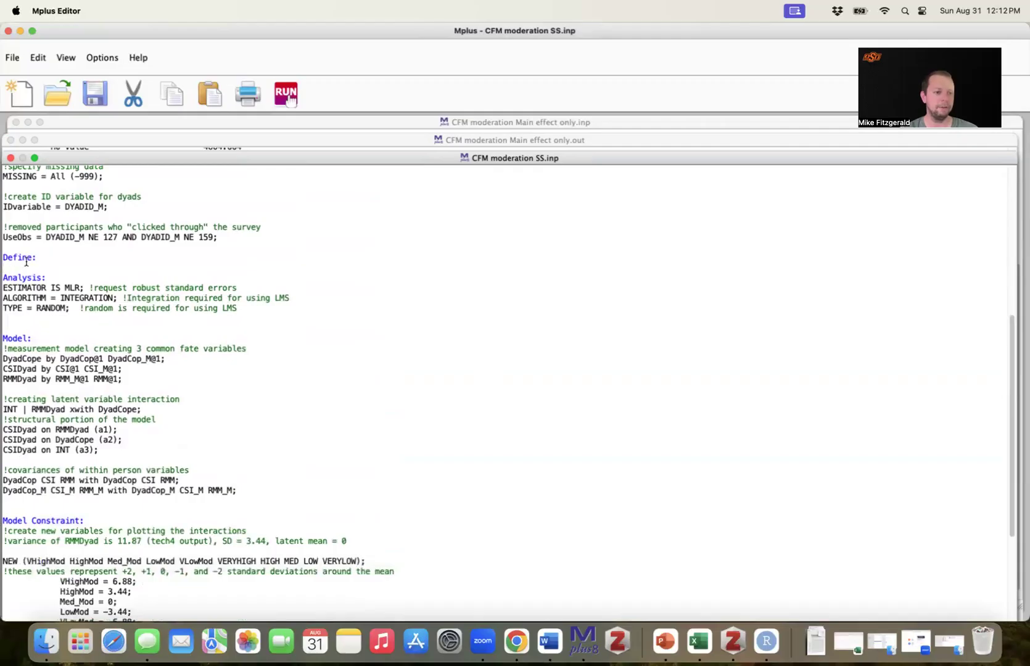
scroll(230, 243, up, 3)
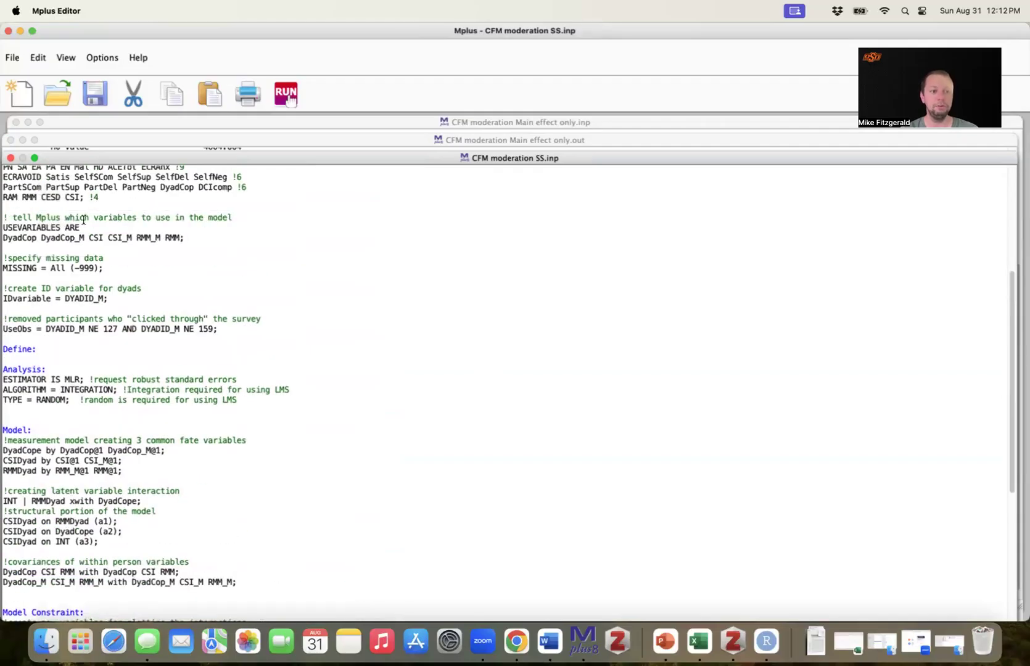
scroll(116, 264, down, 3)
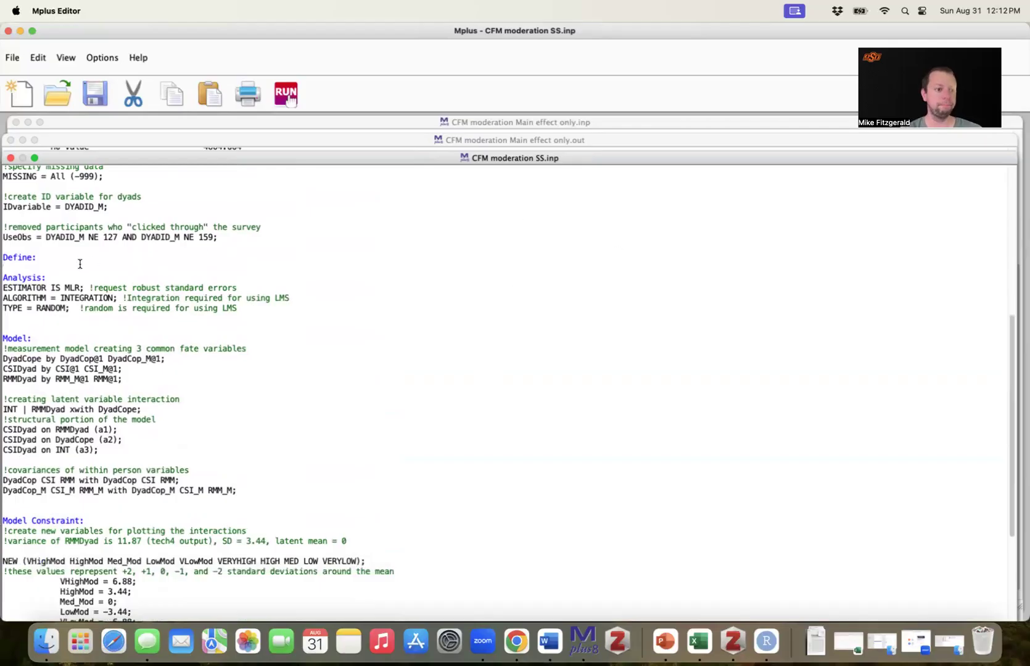
Examine the Analysis block, highlighting the MLR estimator, ALGORITHM = INTEGRATION and TYPE = RANDOM settings needed for LMS
drag(3, 277, 265, 304)
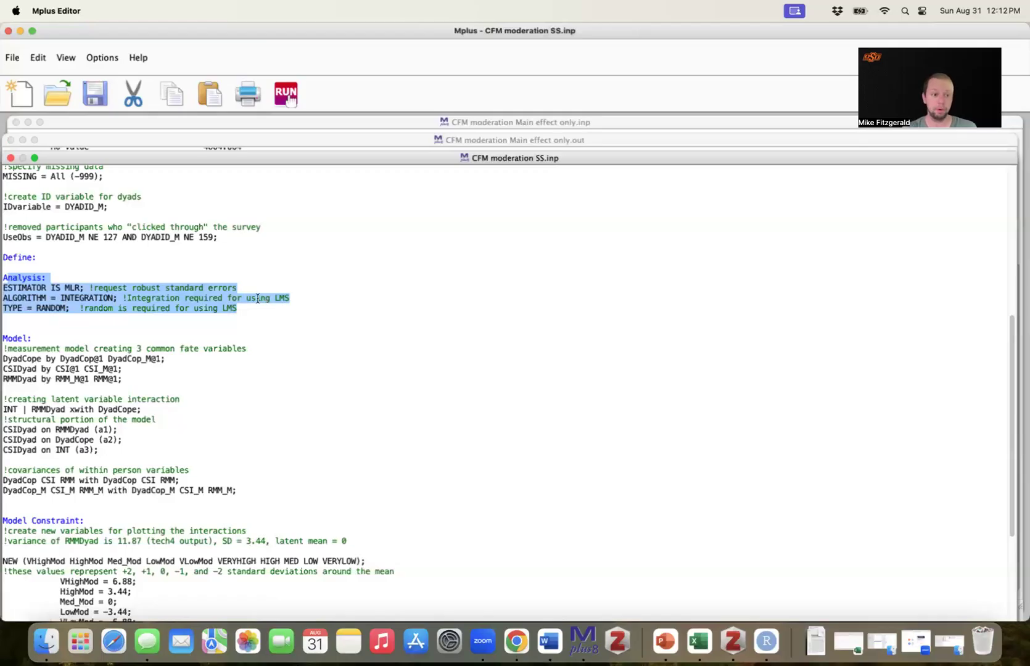
click(72, 297)
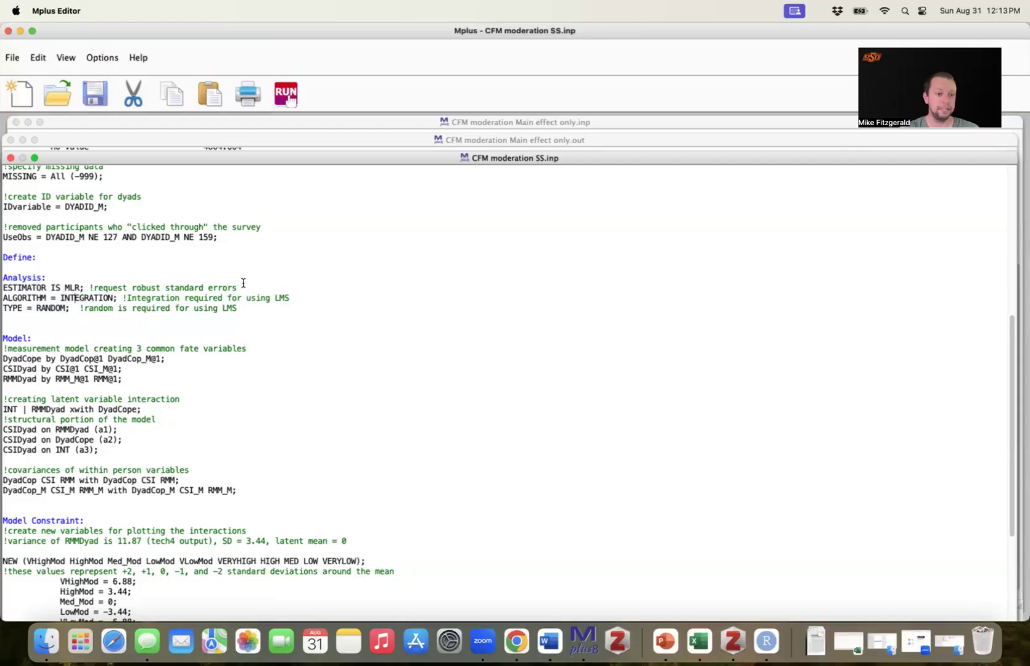
click(298, 294)
drag(297, 294, 3, 298)
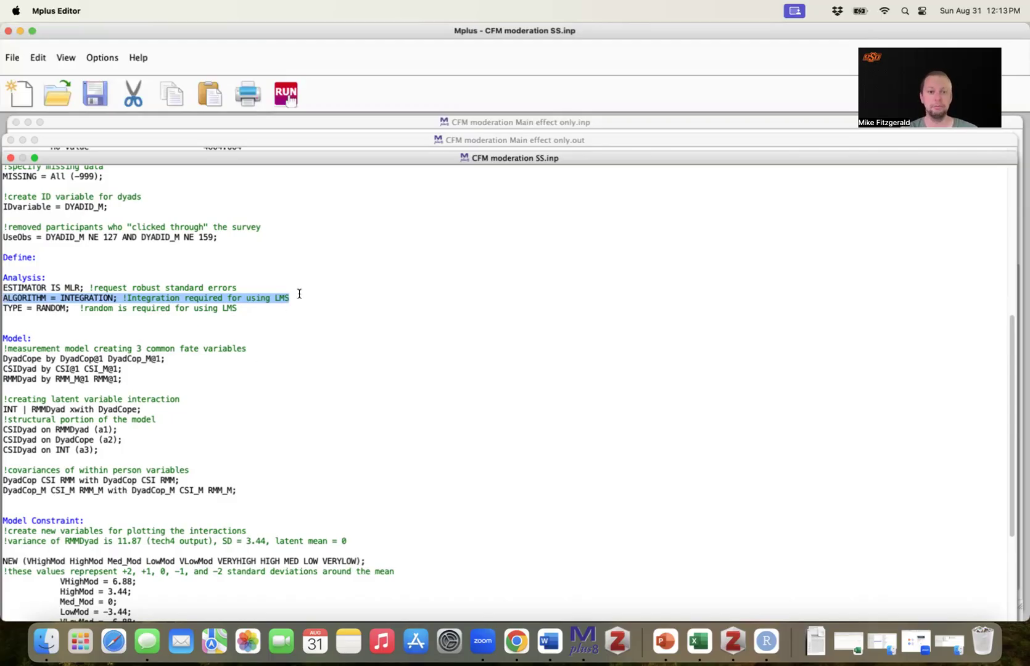
click(255, 313)
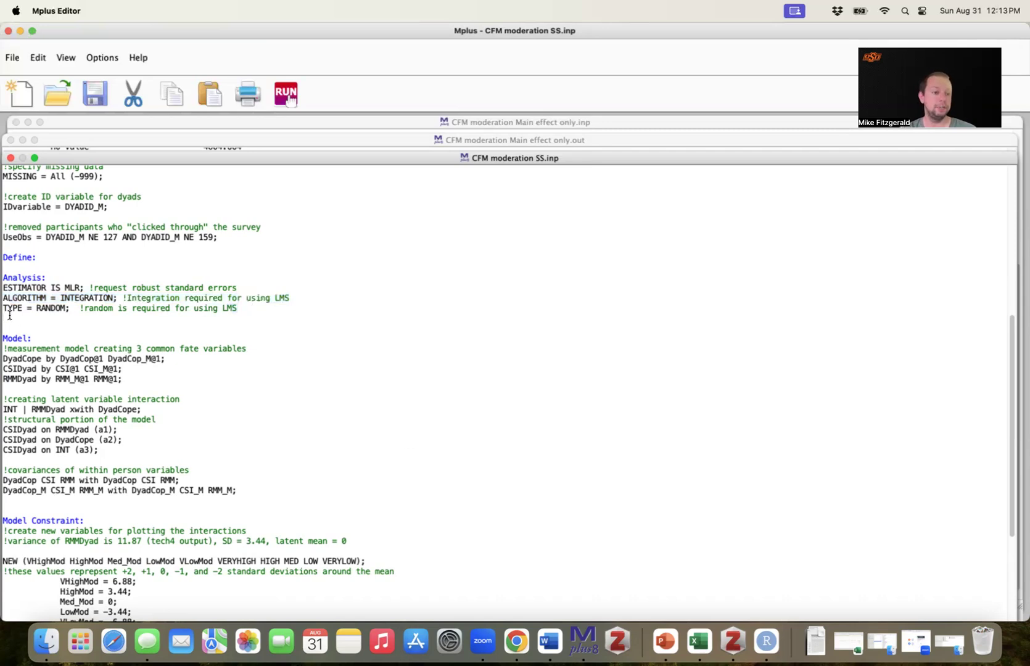
drag(9, 316, 4, 311)
click(214, 327)
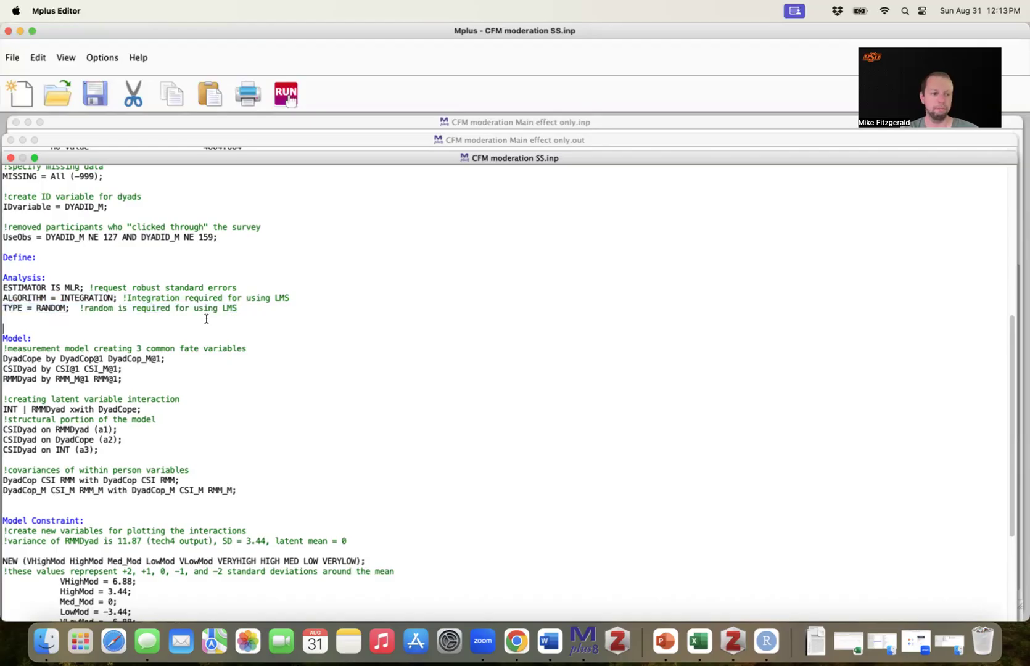
Highlight the measurement model for the three common fate variables and the latent variable interaction statement below it
scroll(194, 349, down, 3)
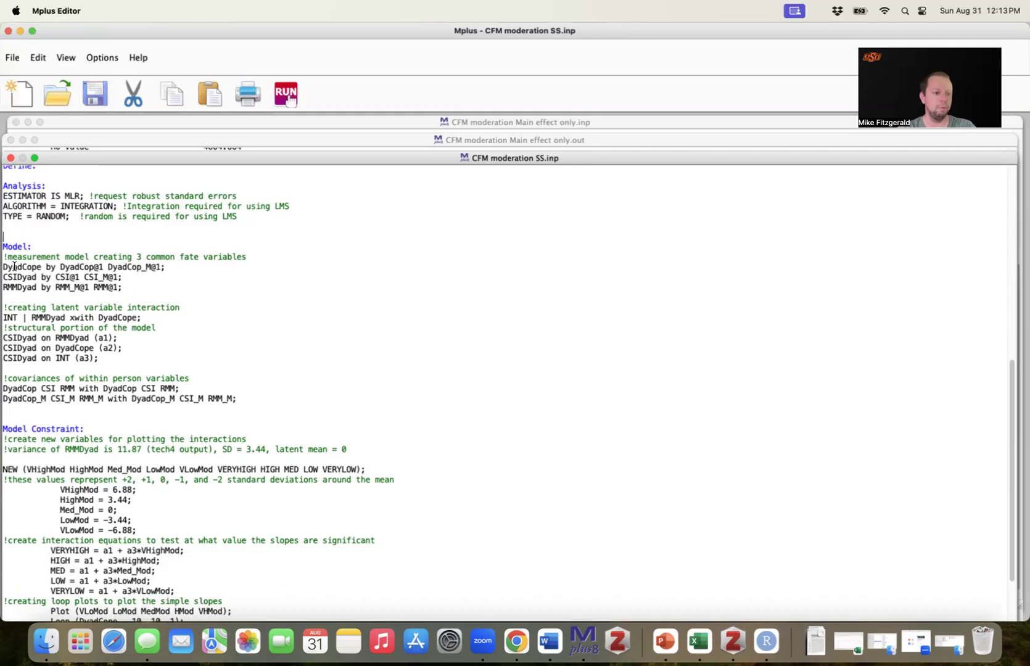
drag(5, 246, 123, 287)
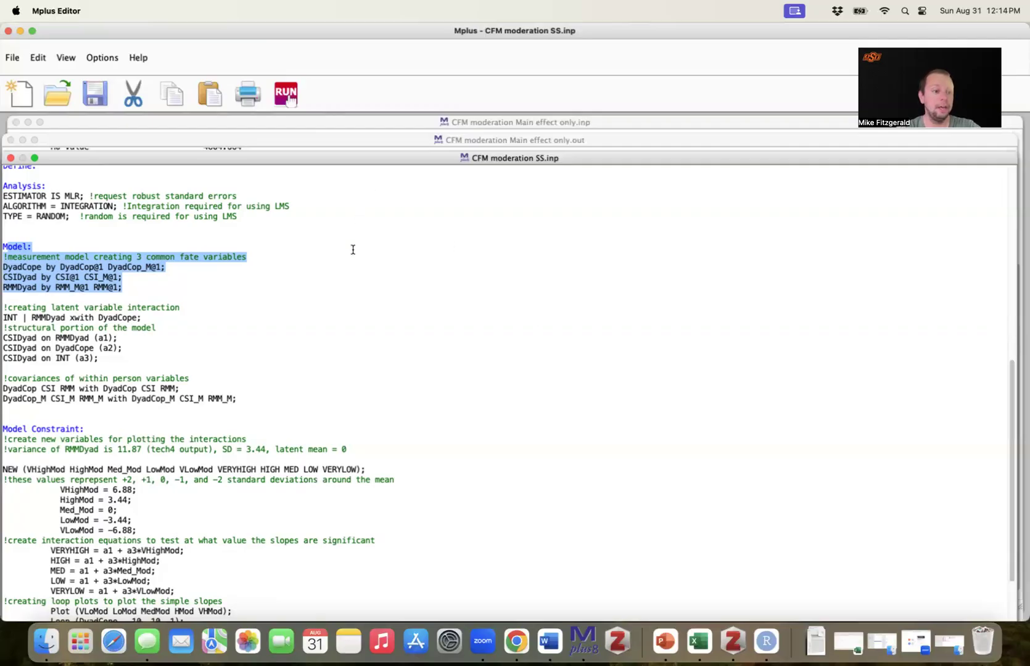
drag(3, 295, 140, 315)
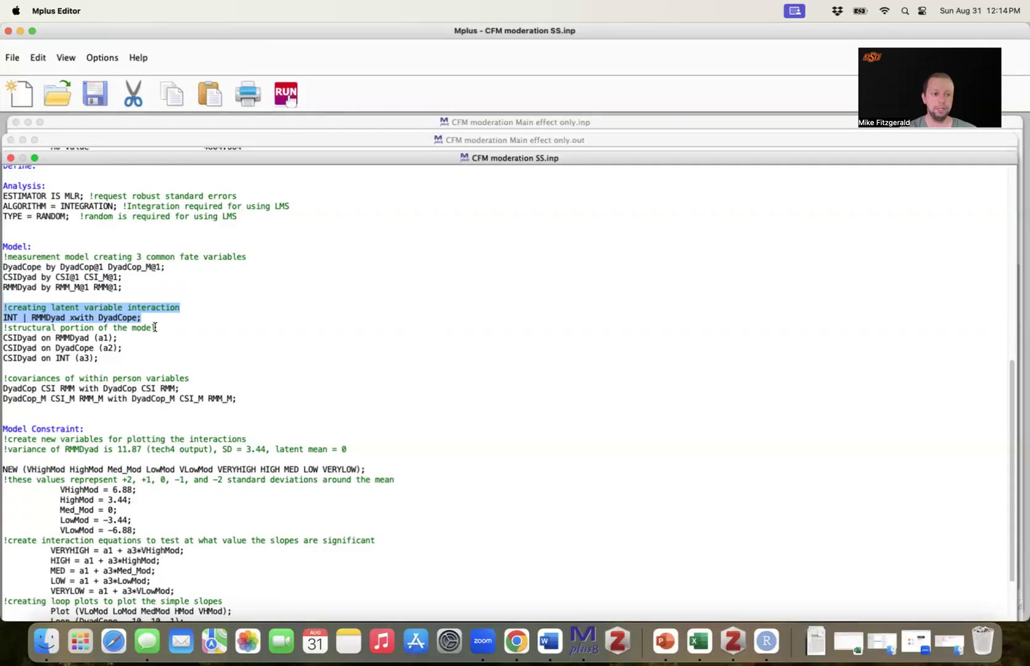
Begin a product-term line under Define reading Int = DyadCope*, copying the variable name from the measurement model
scroll(155, 326, up, 5)
click(40, 312)
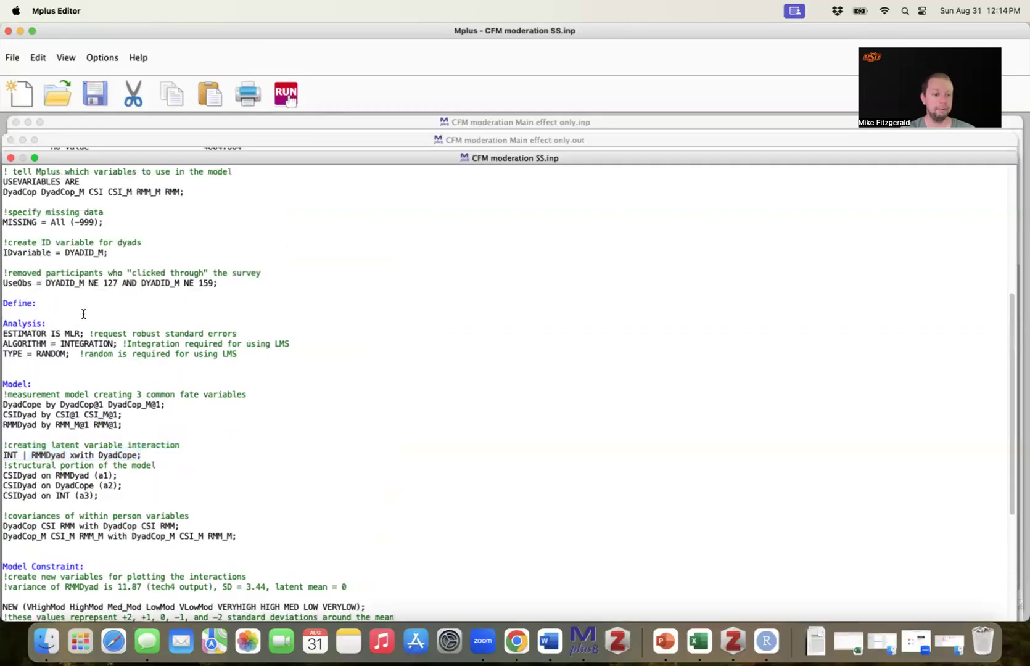
key(Return)
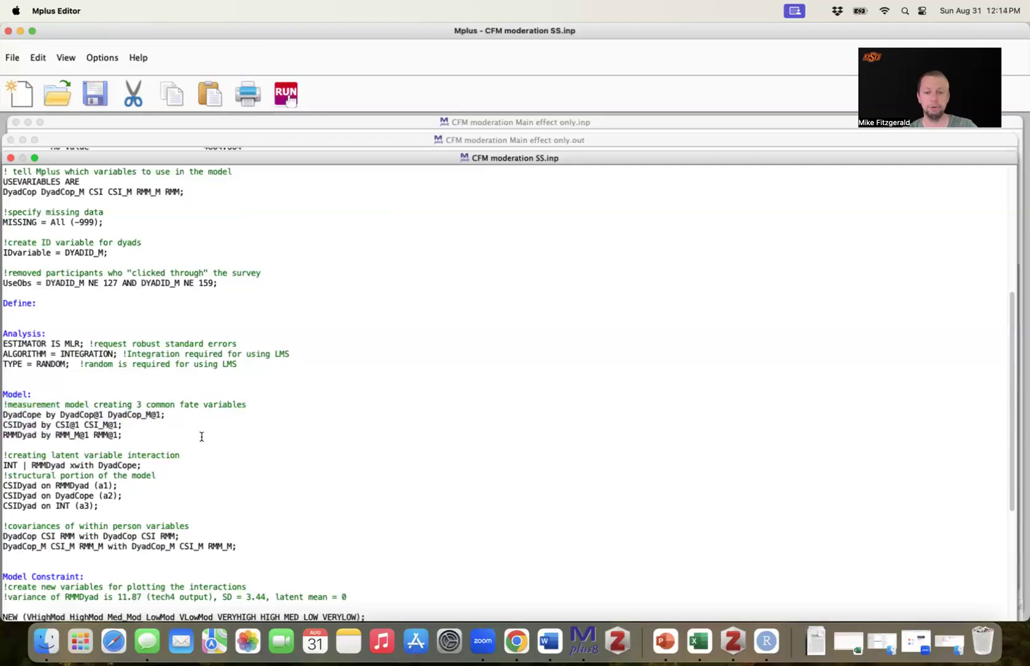
double_click(18, 425)
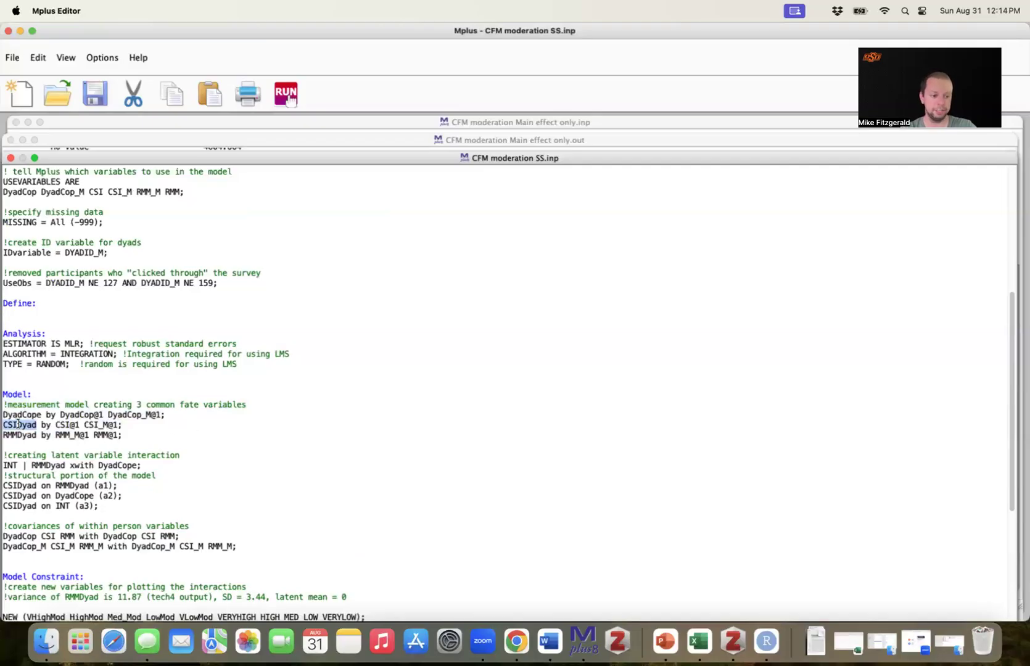
double_click(21, 414)
key(super+c)
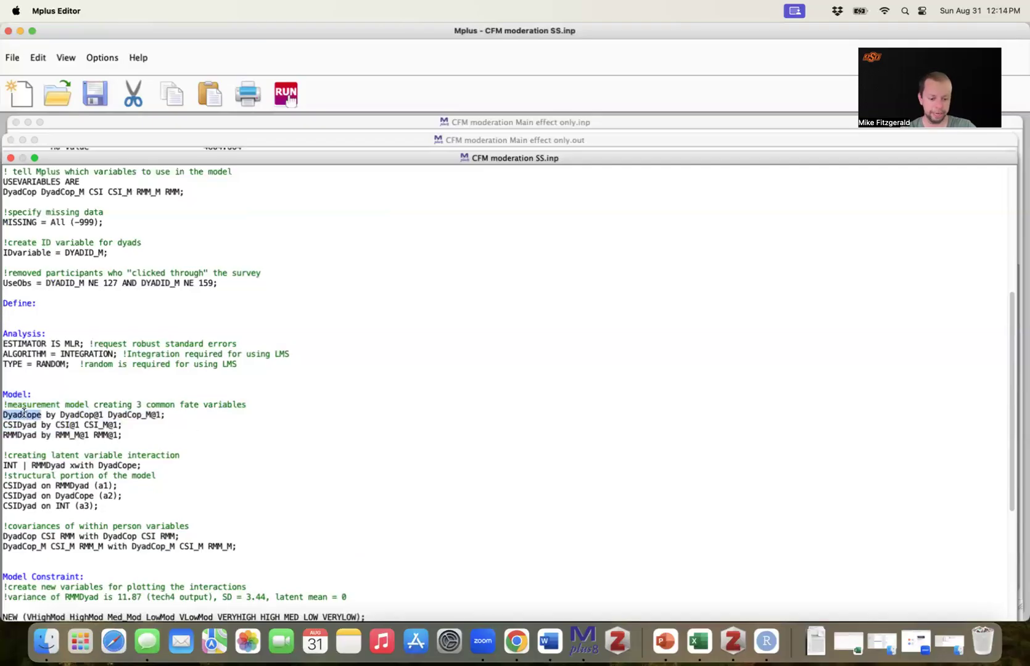
click(22, 309)
text(Int =)
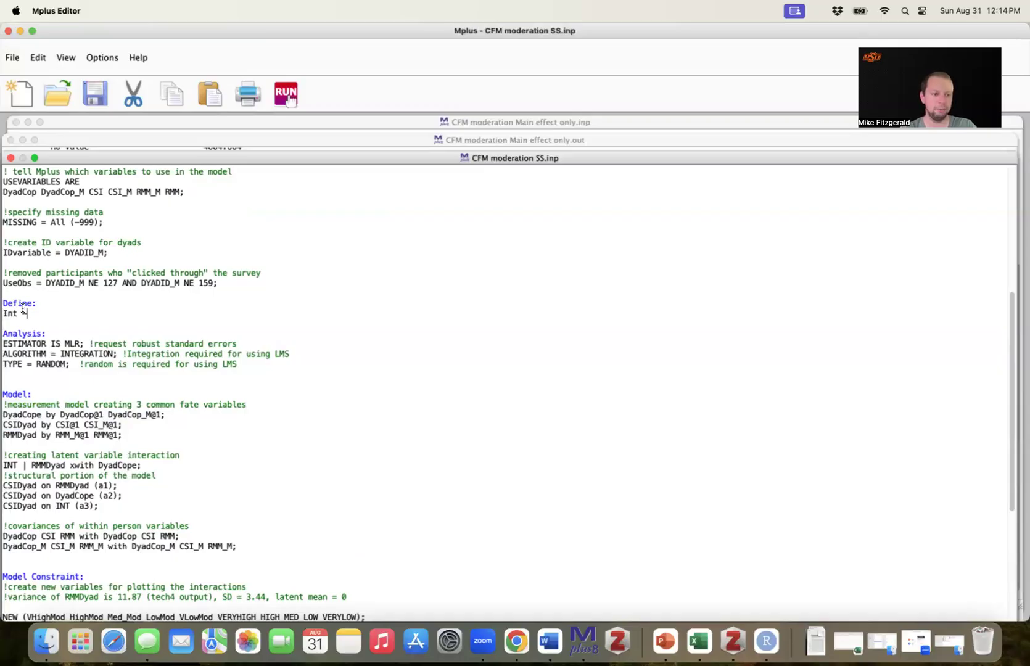
key(super+v)
text(*)
Complete the product term under Define with RMMDyad, copied from the measurement model, and a closing semicolon
double_click(10, 436)
key(super+c)
click(108, 308)
key(super+v)
text(;)
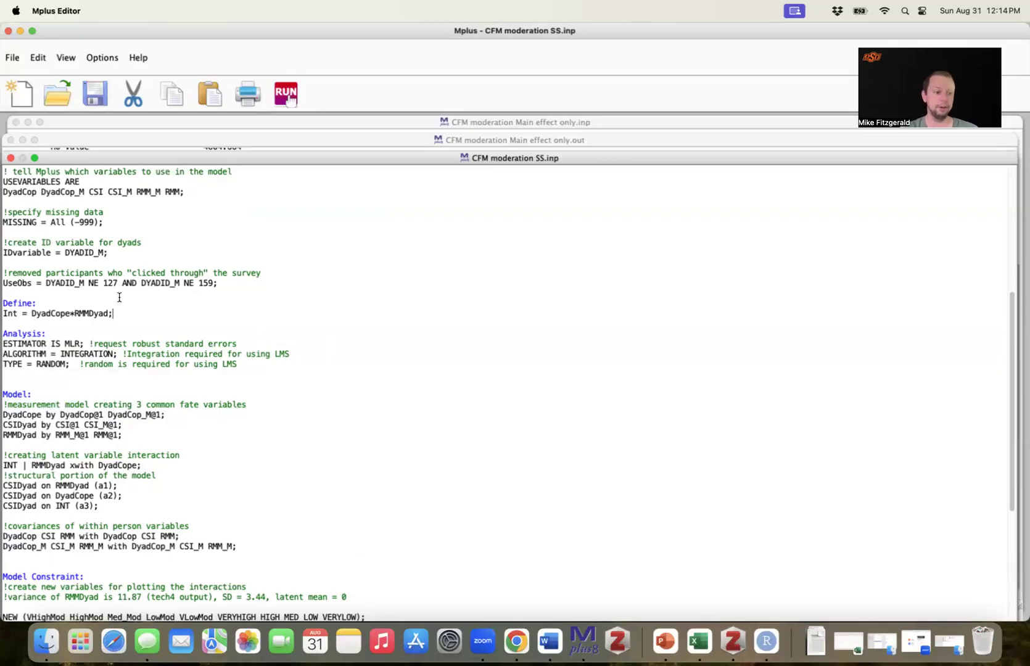
Delete the Int = DyadCope*RMMDyad; line and its line break from the Define section
drag(113, 313, 3, 314)
key(BackSpace)
key(BackSpace)
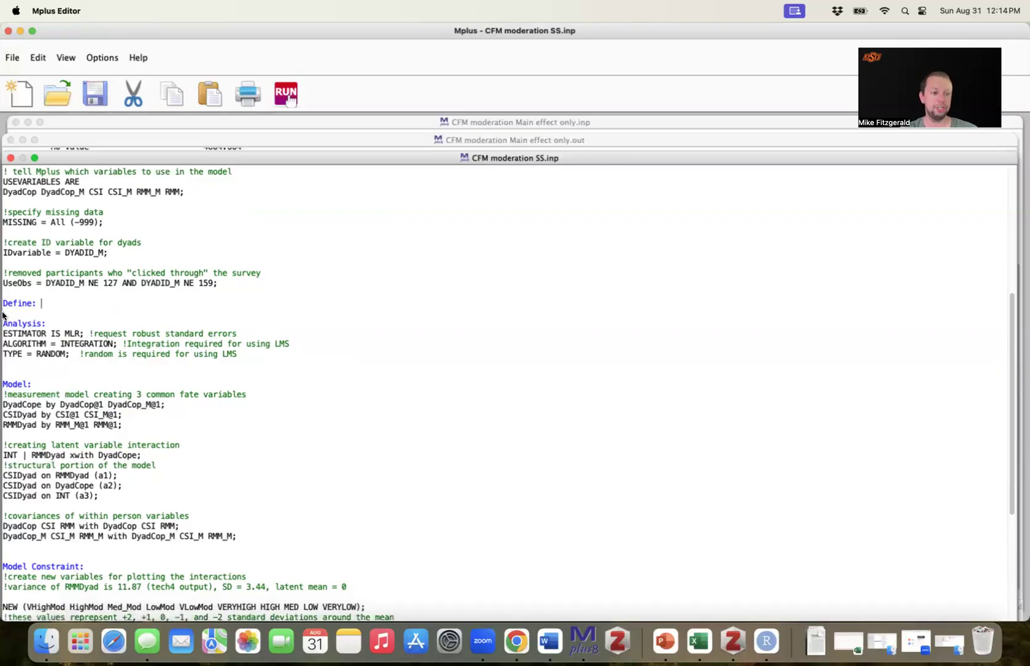
Insert a blank line between the latent interaction statement and the structural portion comment in the Model block
scroll(165, 348, down, 3)
scroll(165, 348, down, 5)
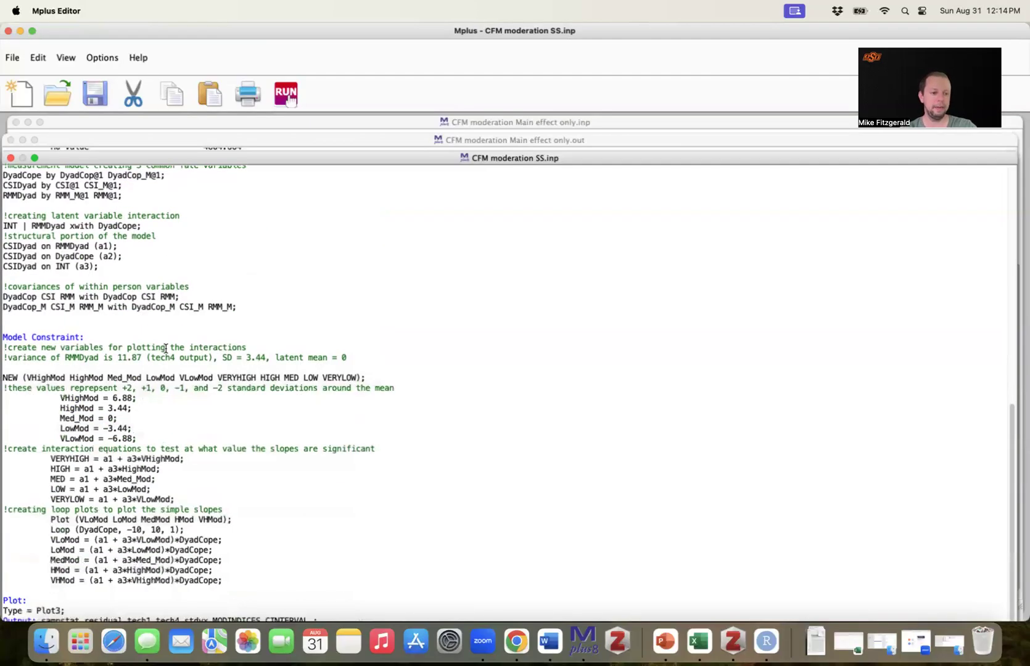
scroll(225, 299, up, 3)
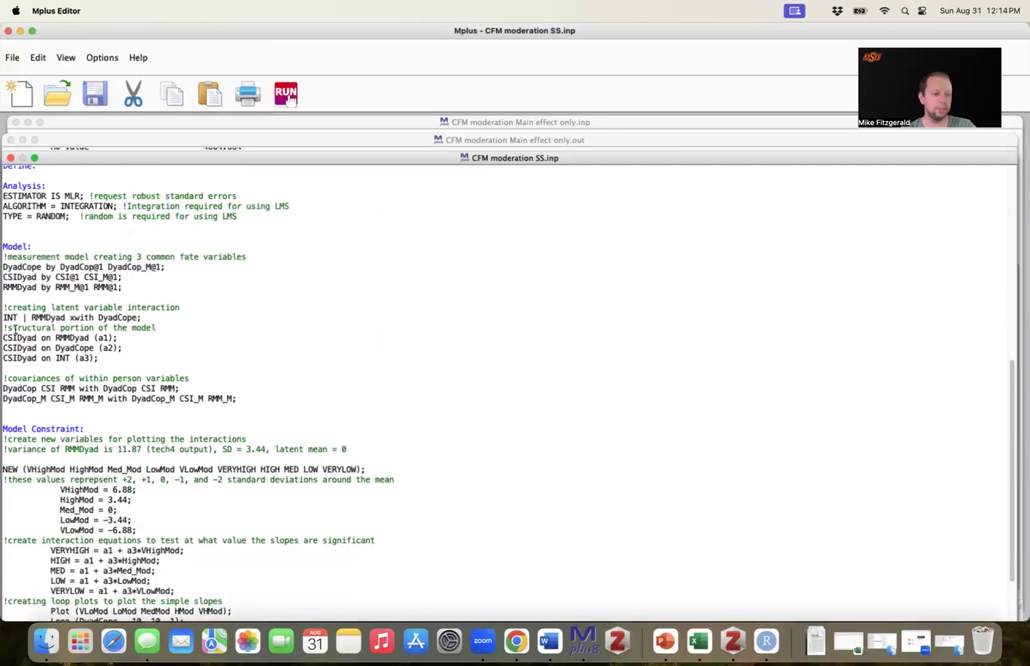
click(146, 318)
key(Return)
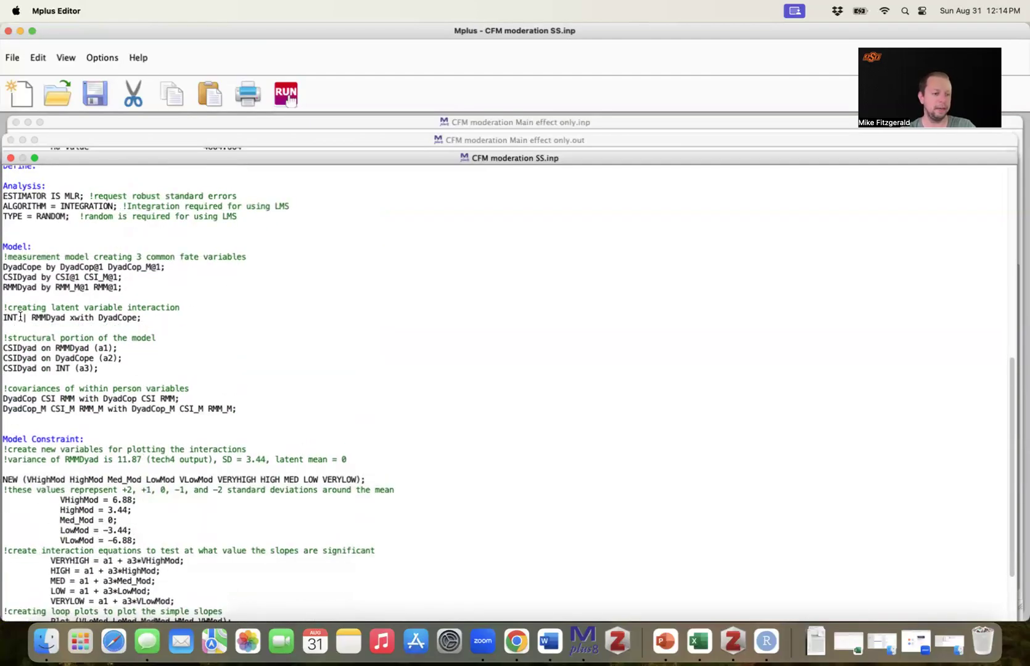
Examine the latent interaction statement piece by piece: the INT name, the RMMDyad xwith DyadCope expression and the xwith keyword
drag(2, 317, 25, 318)
click(16, 328)
double_click(8, 316)
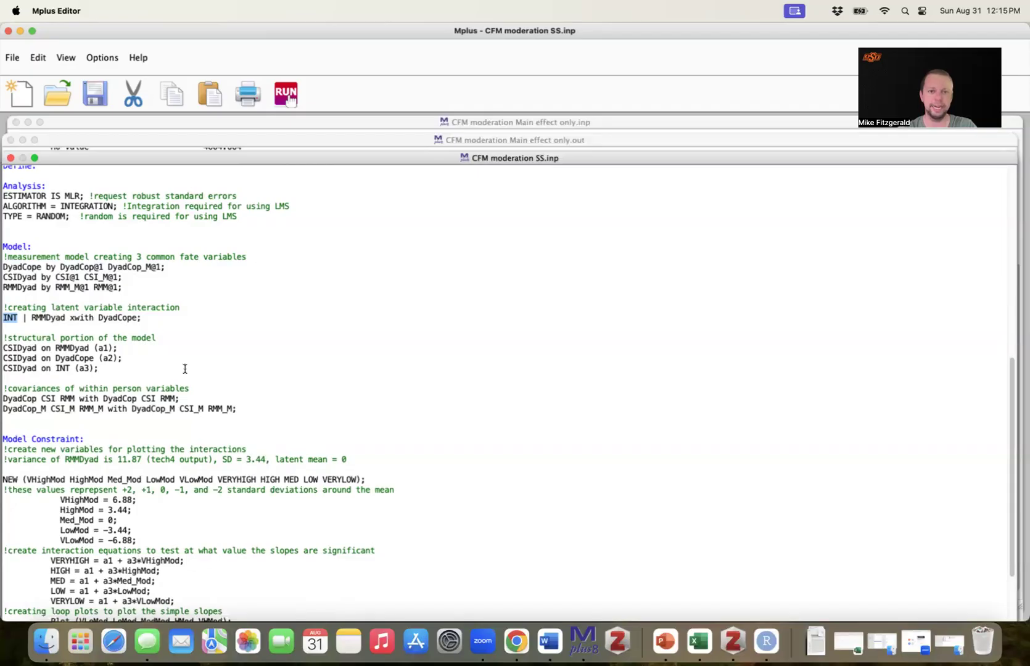
click(92, 311)
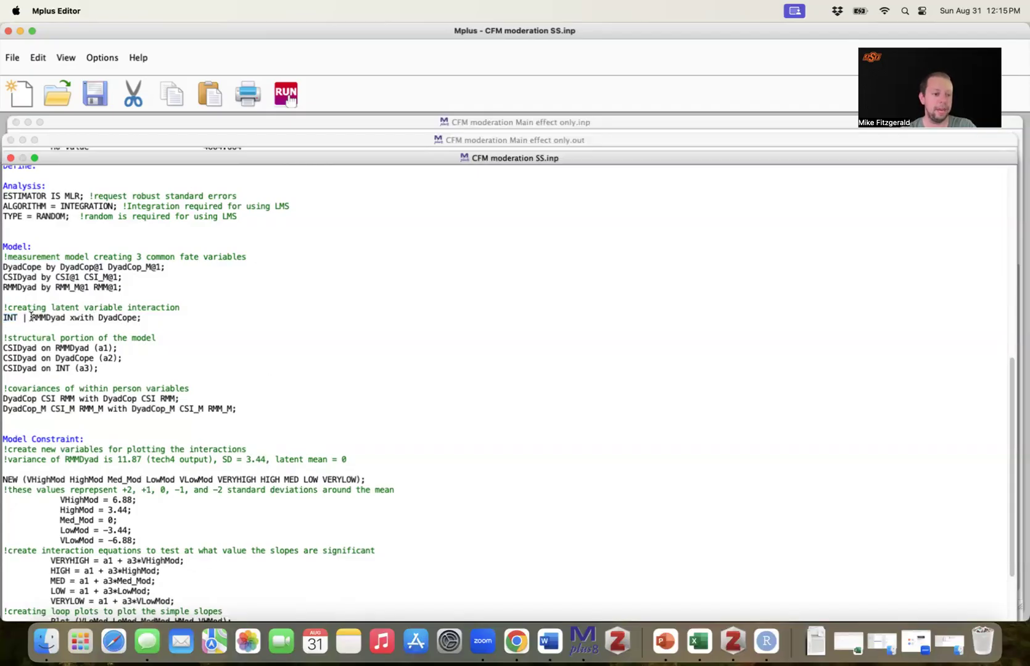
drag(32, 316, 144, 315)
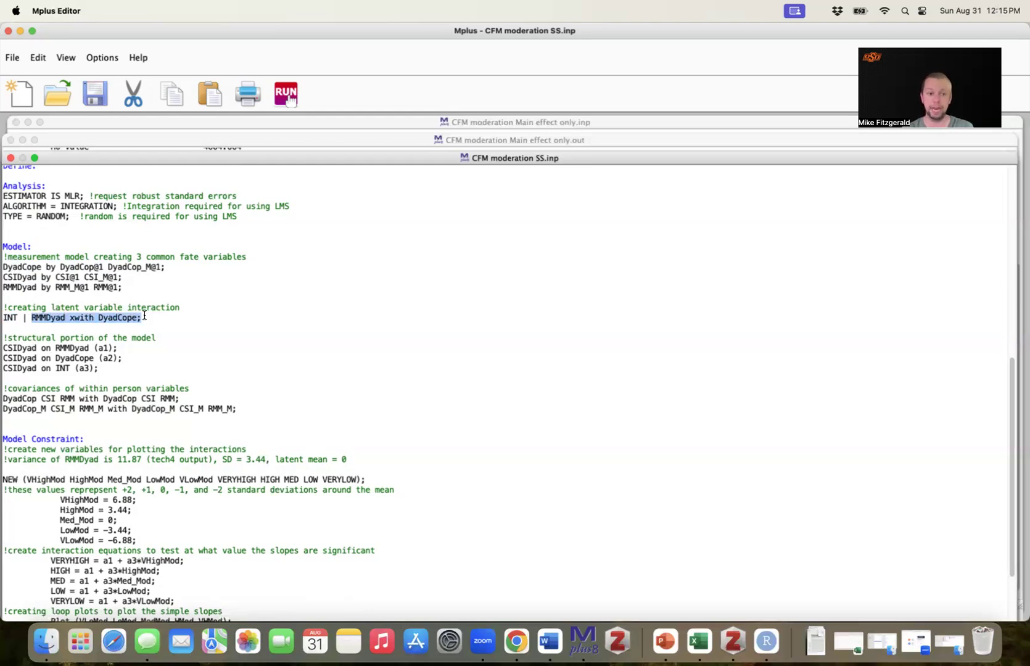
click(106, 338)
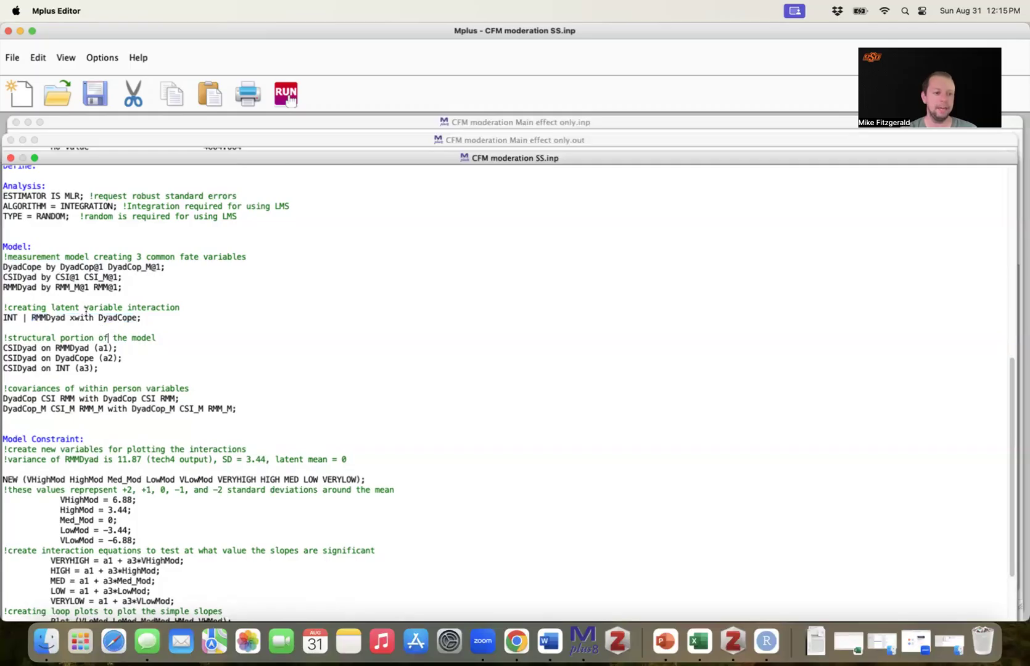
double_click(83, 316)
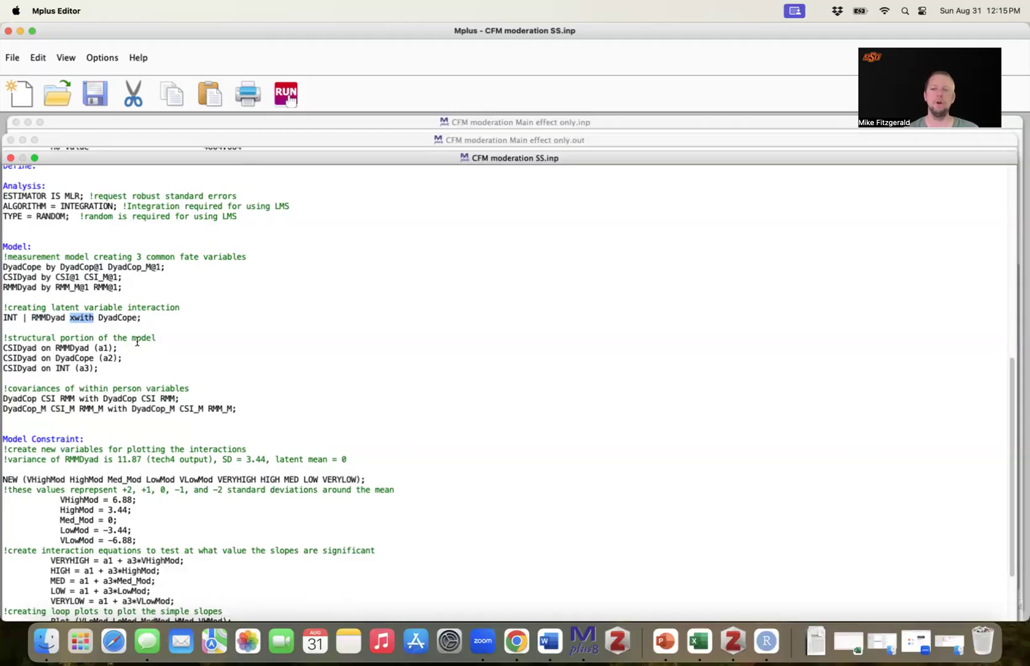
drag(141, 317, 3, 318)
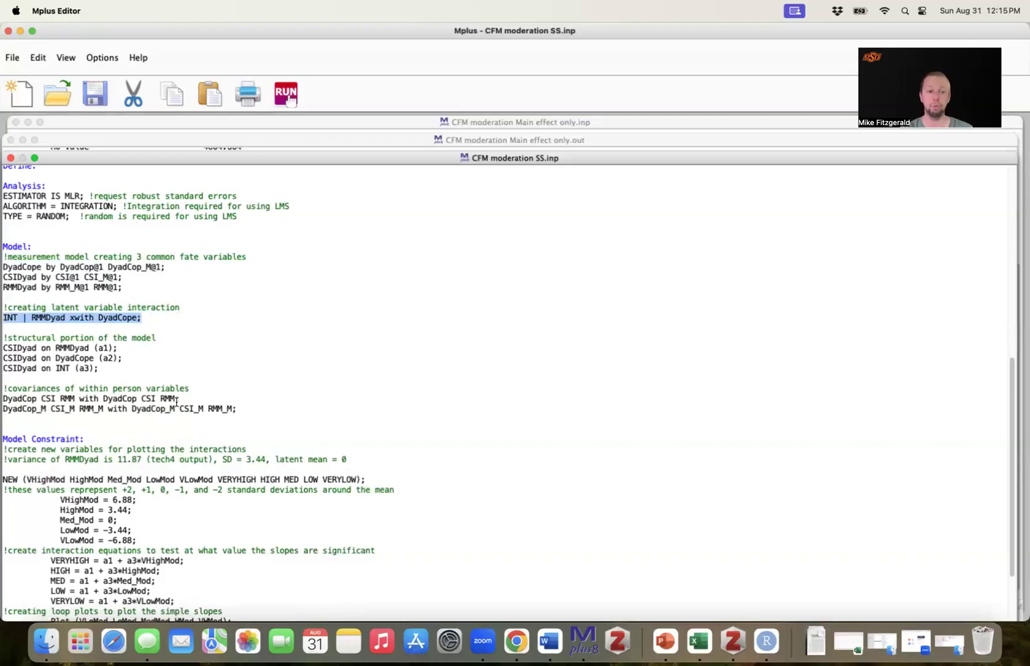
click(134, 344)
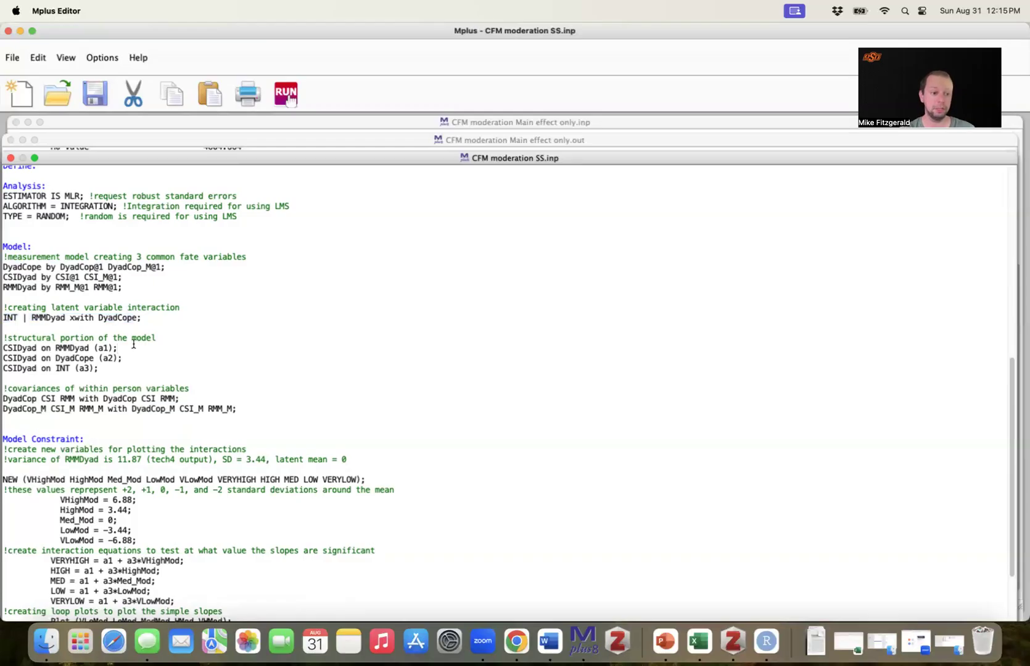
Examine the structural portion of the model, covering the CSIDyad regressions on RMMDyad, DyadCope and INT with their parameter labels
scroll(133, 344, down, 3)
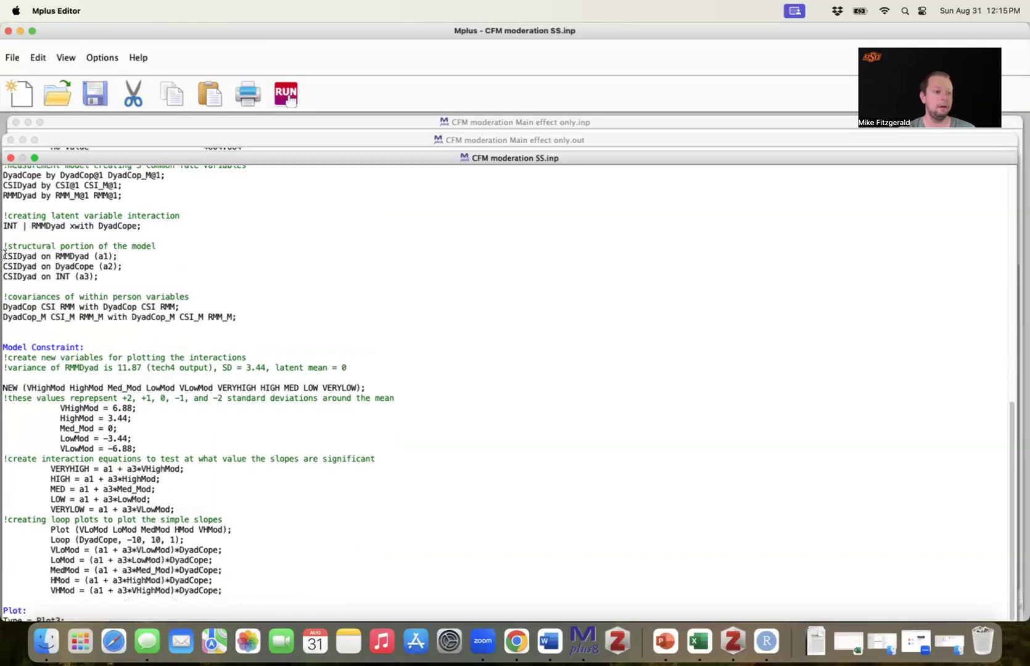
drag(3, 245, 99, 277)
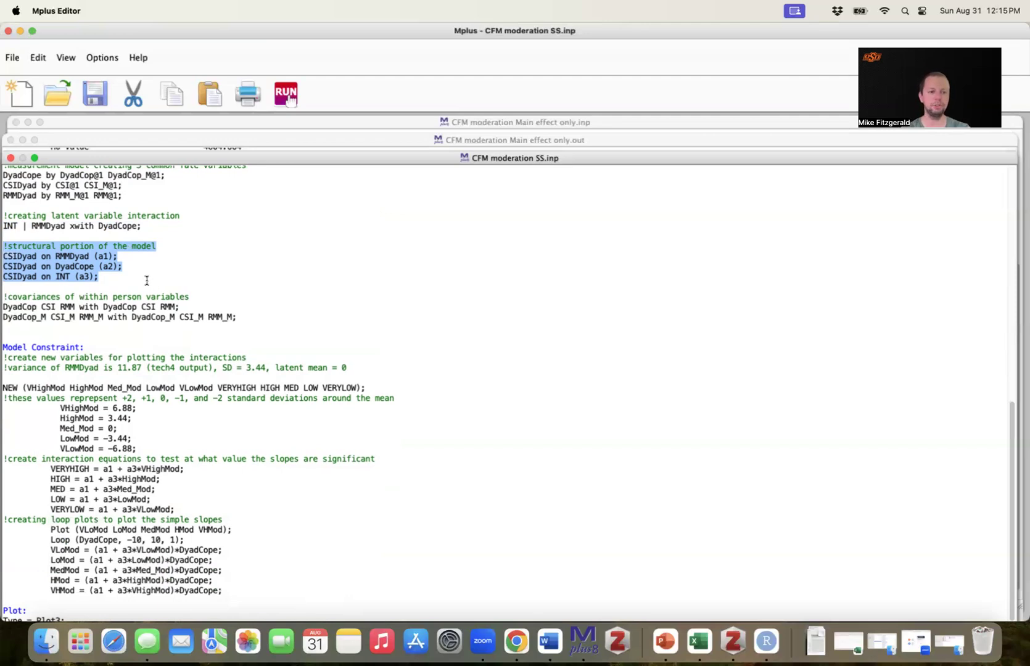
click(111, 262)
drag(95, 256, 2, 269)
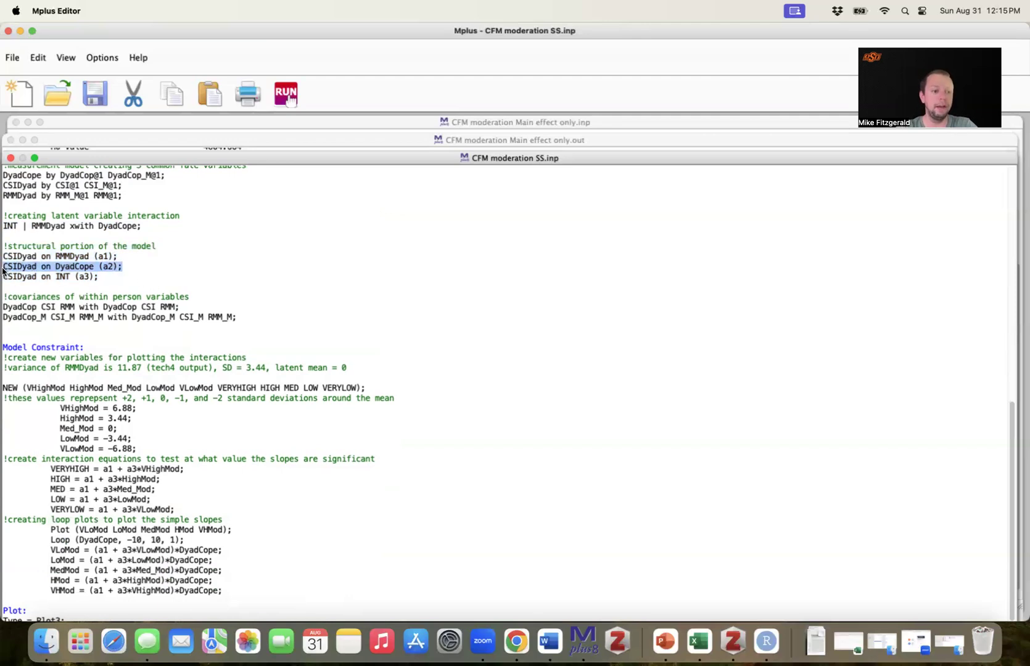
drag(100, 278, 4, 277)
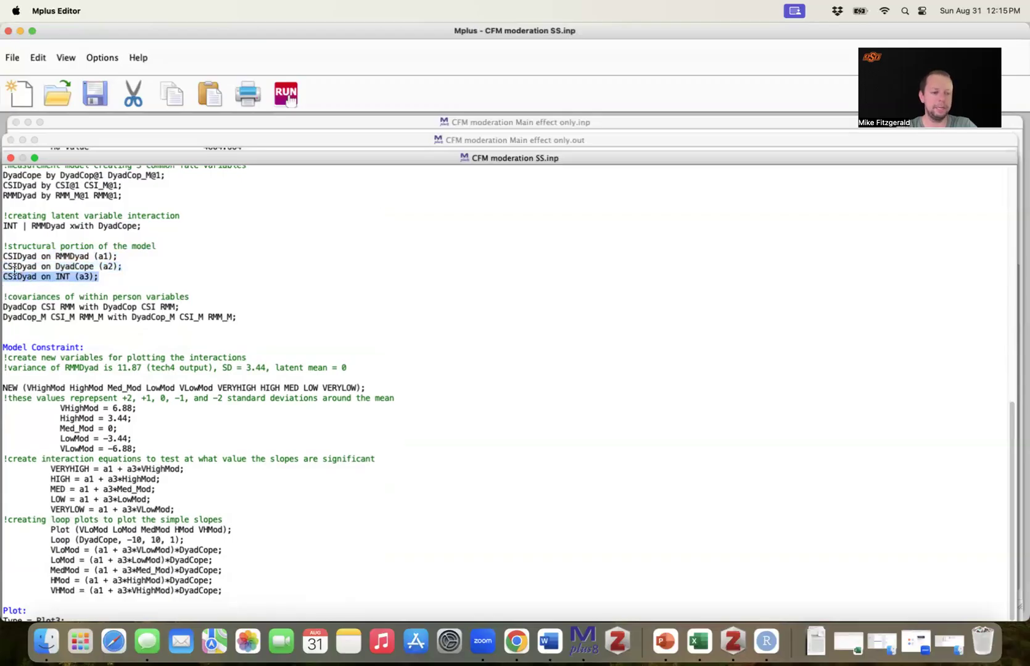
click(192, 282)
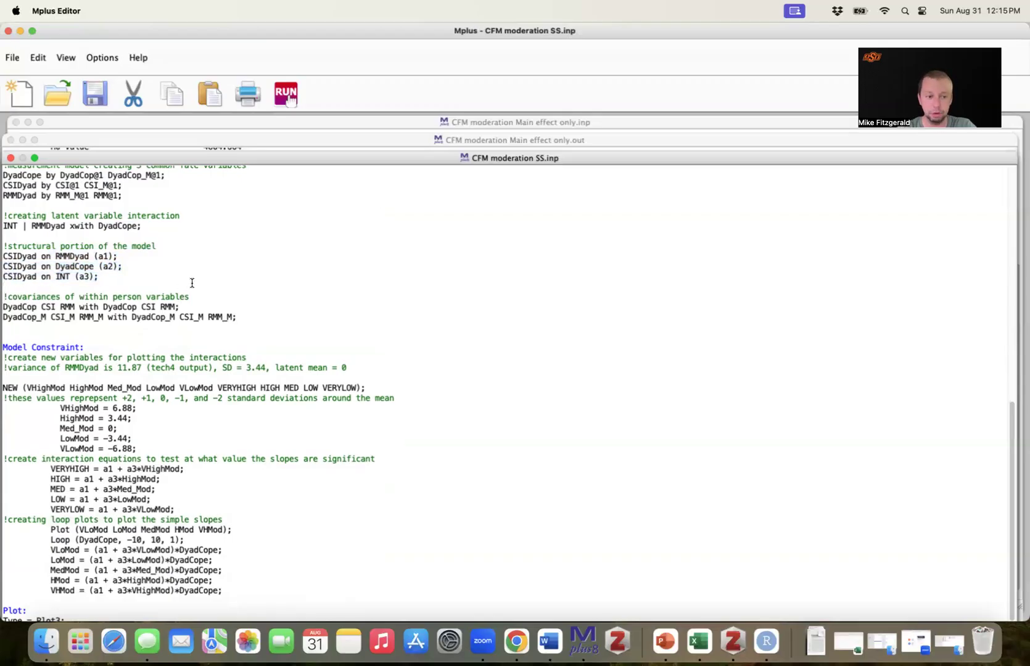
scroll(45, 342, down, 1)
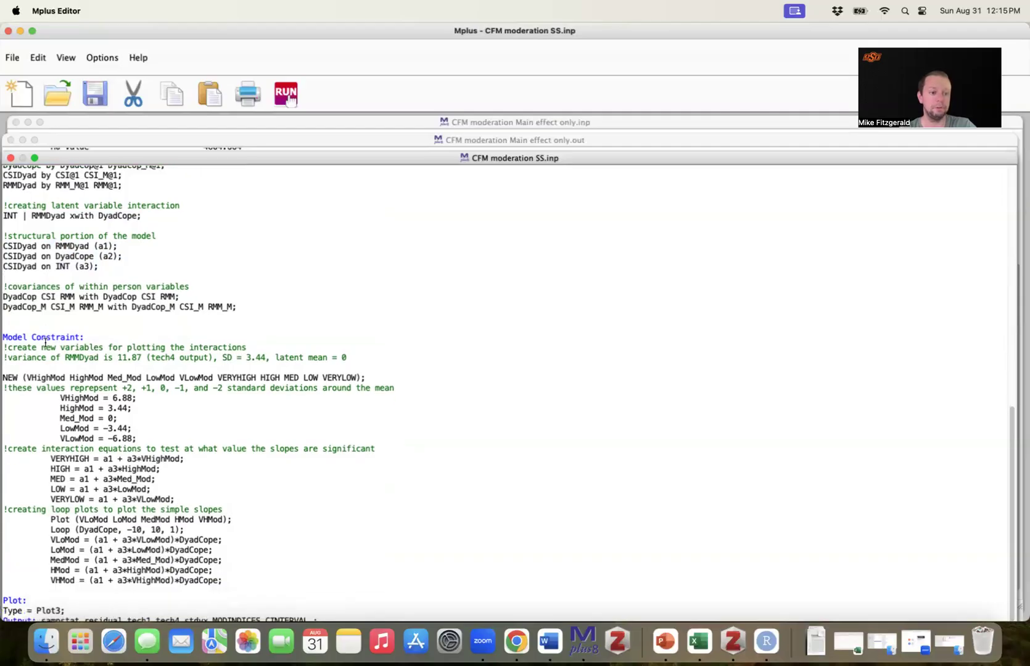
click(93, 320)
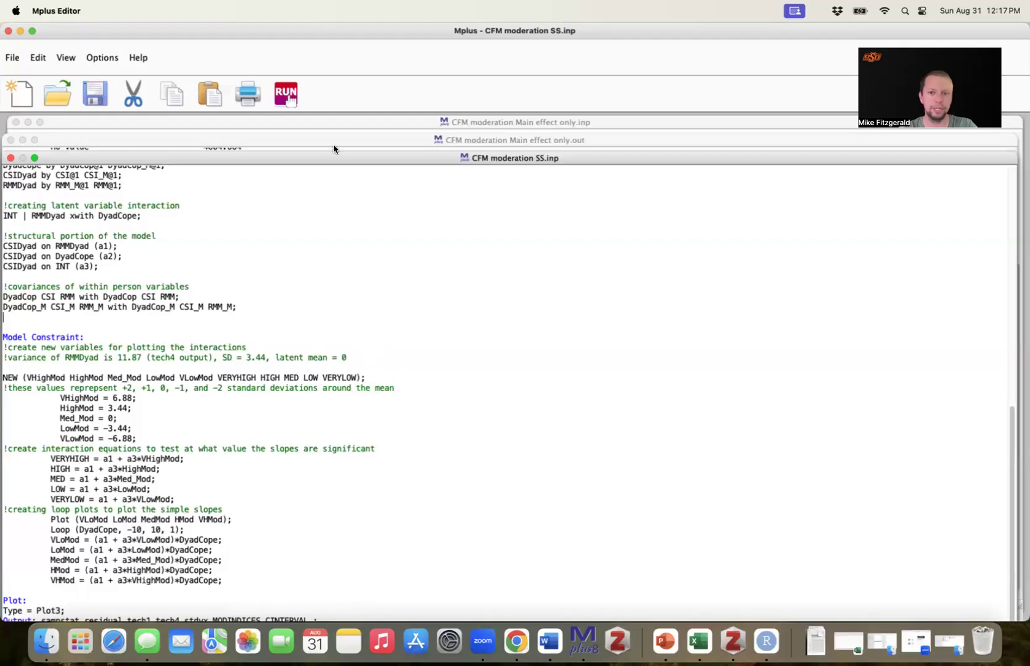
Bring the main effects output forward and locate the tech4 option in the Output line of its echoed input
click(424, 140)
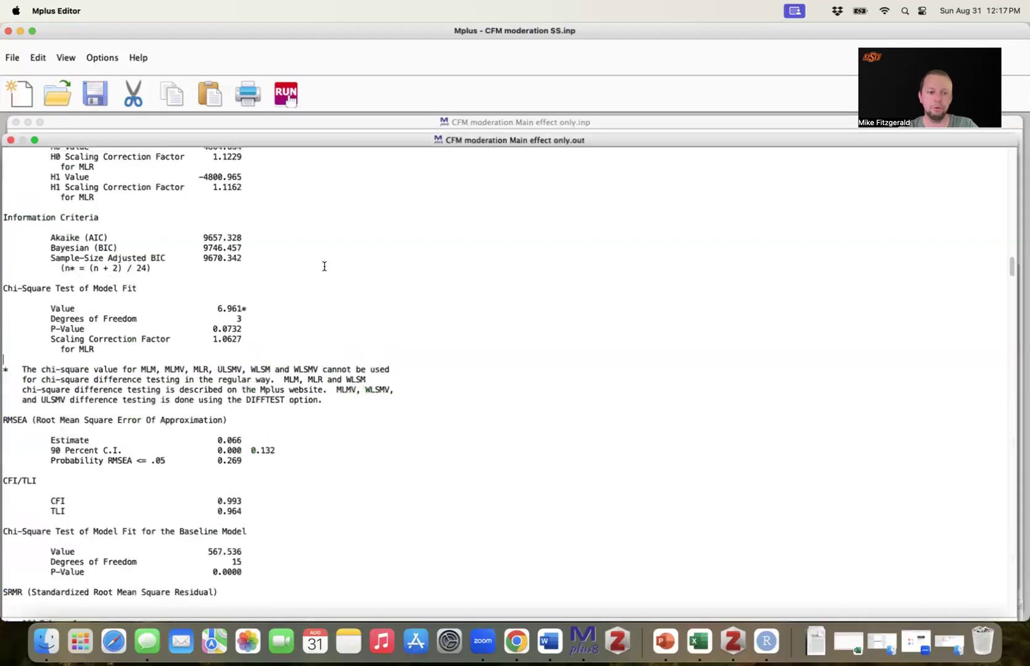
scroll(276, 394, down, 10)
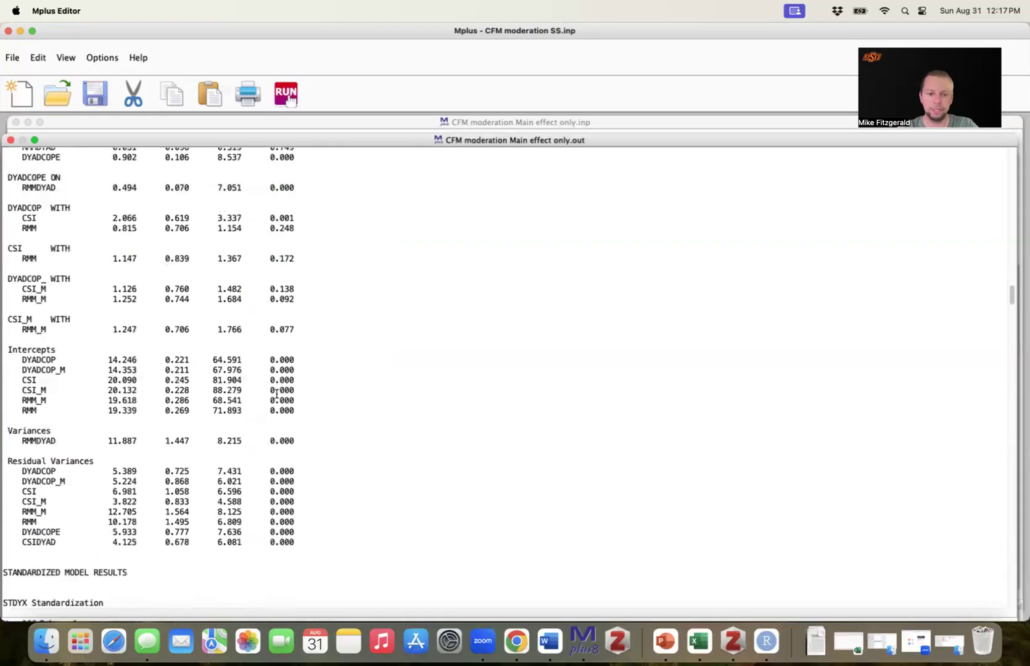
scroll(276, 394, up, 20)
scroll(276, 394, down, 10)
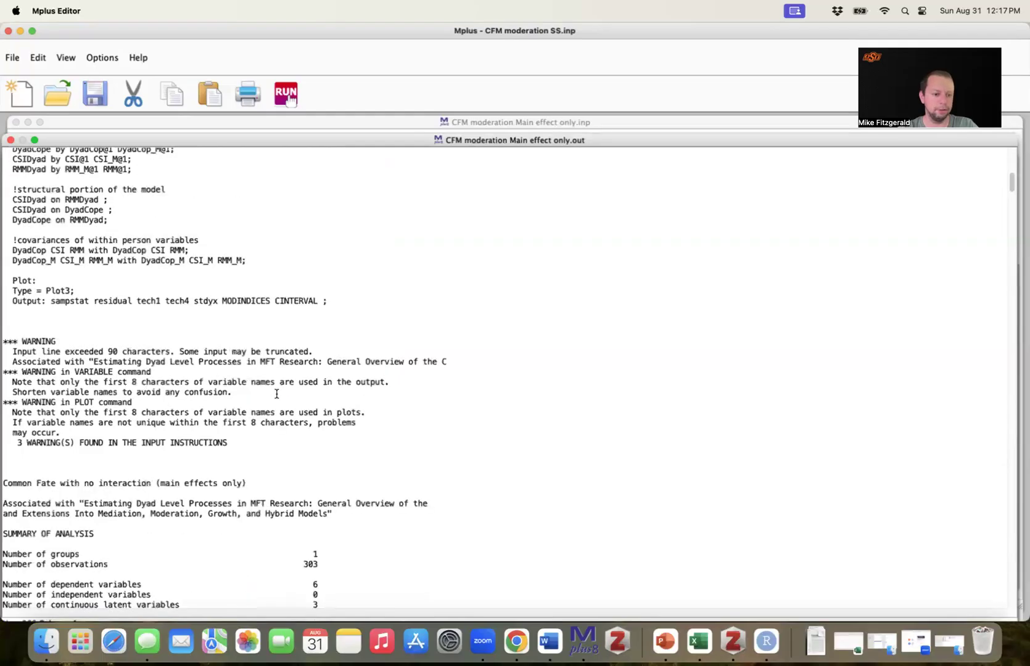
scroll(179, 238, down, 2)
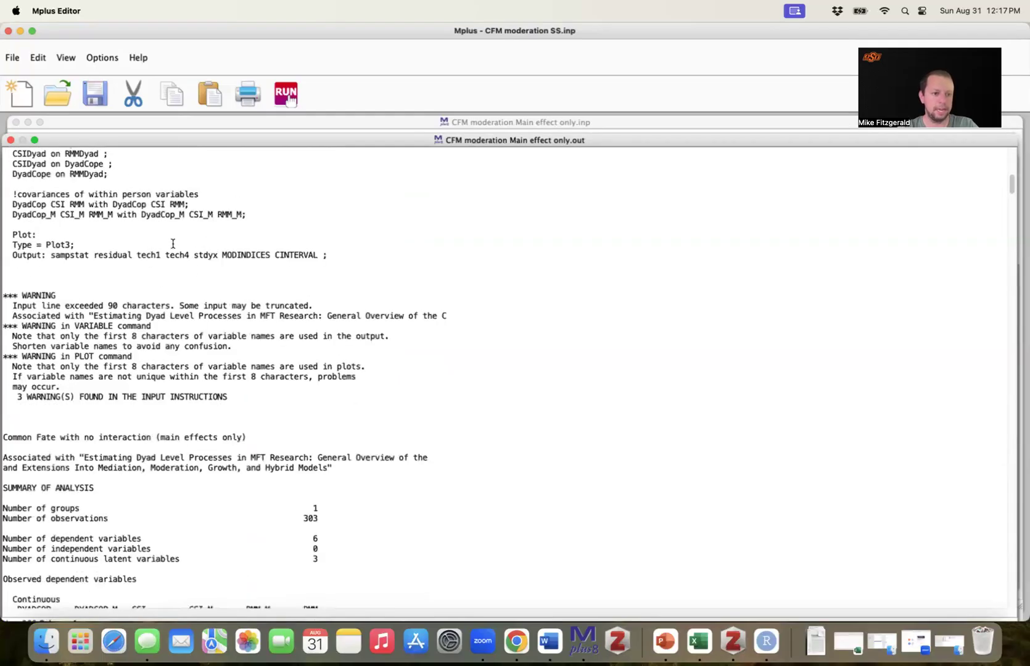
double_click(178, 255)
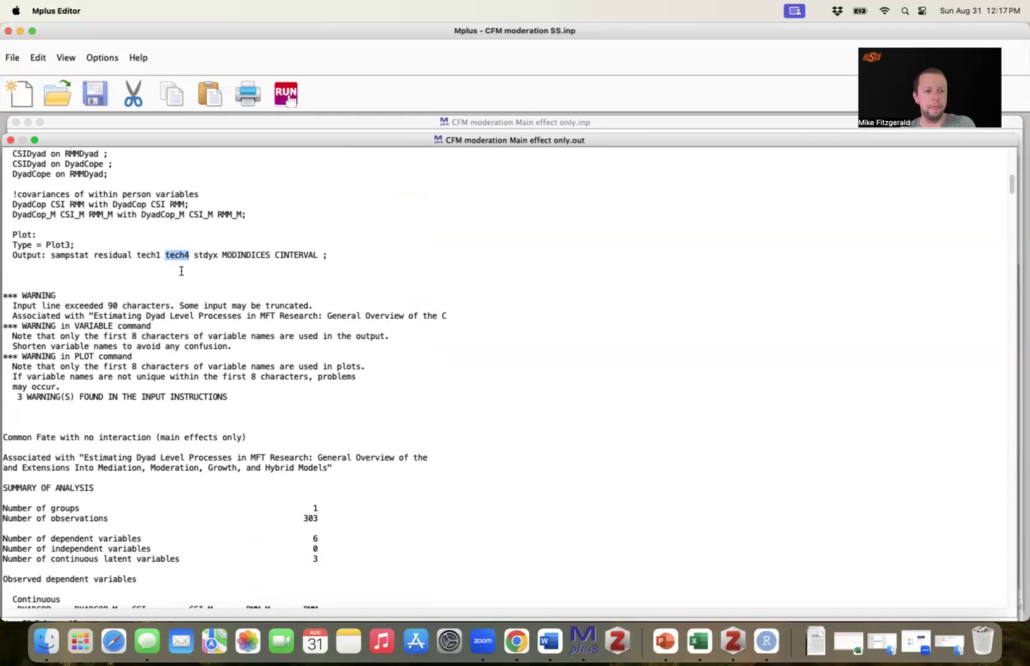
Find the Technical 4 Output section in the main effects output, past the modification indices and Technical 1 Output
scroll(181, 271, down, 20)
scroll(181, 271, down, 20)
scroll(181, 272, up, 5)
scroll(182, 271, down, 15)
scroll(182, 272, down, 10)
scroll(181, 271, up, 10)
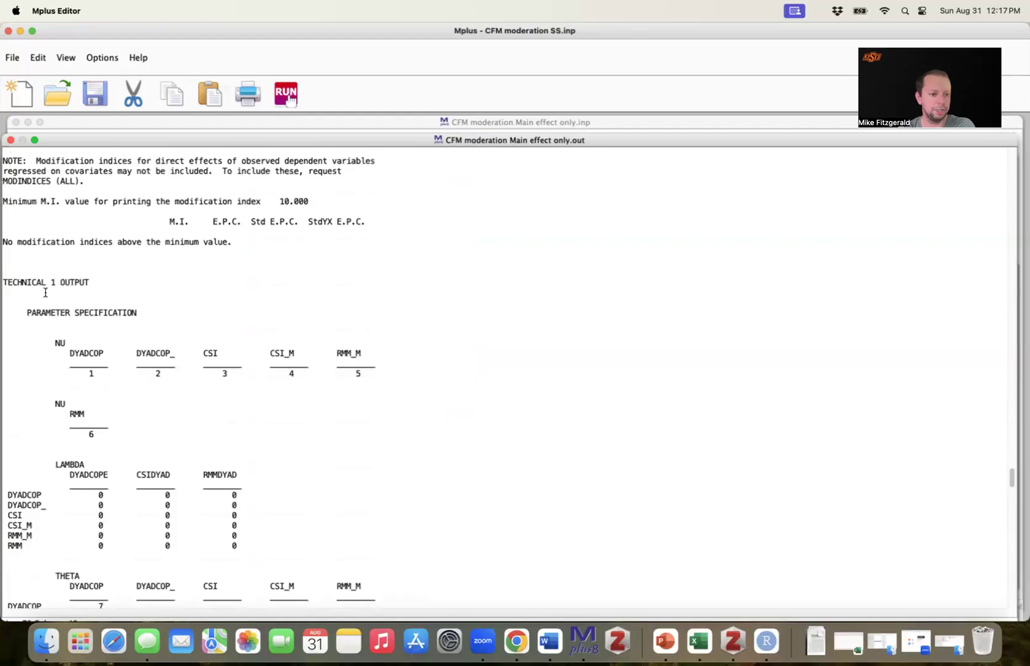
scroll(287, 464, down, 3)
scroll(287, 454, down, 10)
scroll(287, 454, down, 5)
scroll(287, 454, up, 5)
scroll(287, 454, down, 15)
scroll(287, 455, down, 10)
scroll(287, 454, up, 15)
scroll(287, 454, down, 5)
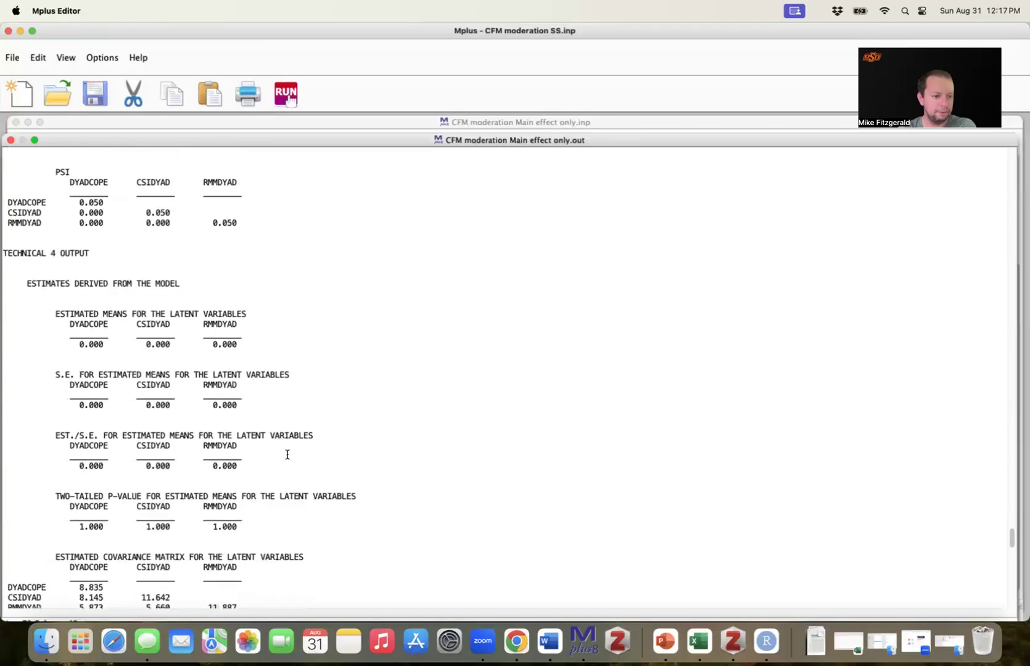
drag(13, 251, 80, 253)
click(112, 296)
Examine the estimated means for the latent variables in the Technical 4 Output, including the DYADCOPE column
scroll(112, 295, down, 5)
scroll(112, 296, up, 2)
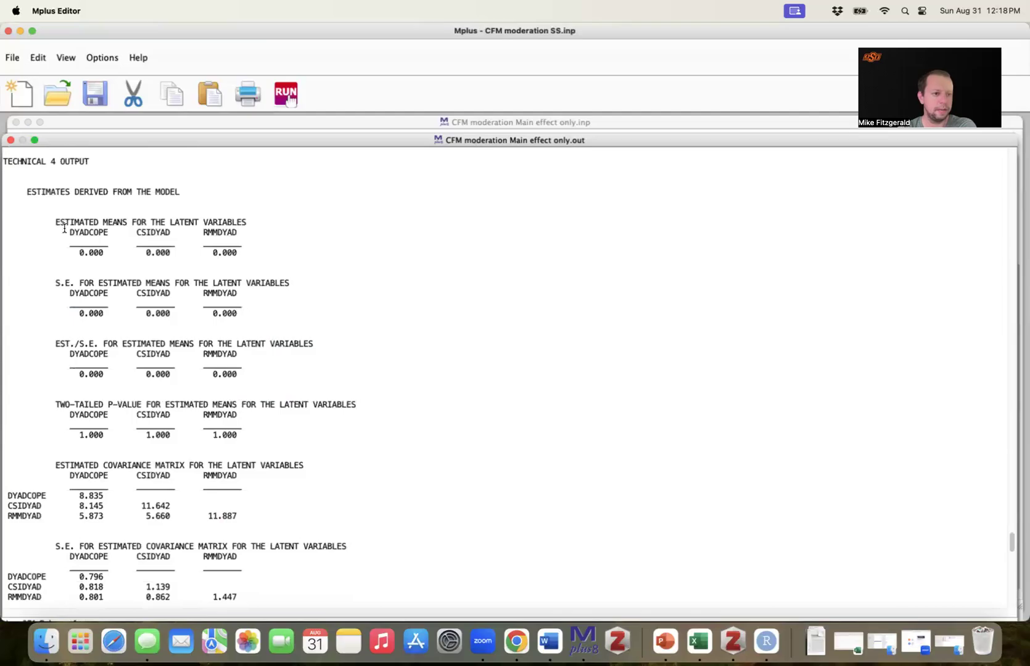
drag(56, 226, 250, 249)
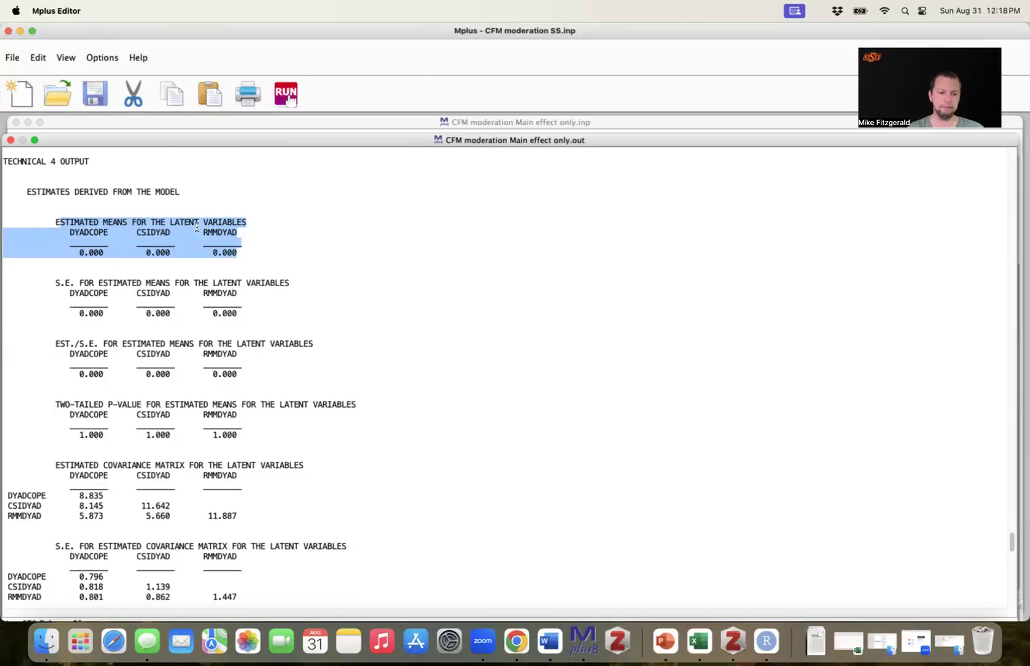
click(106, 233)
double_click(92, 232)
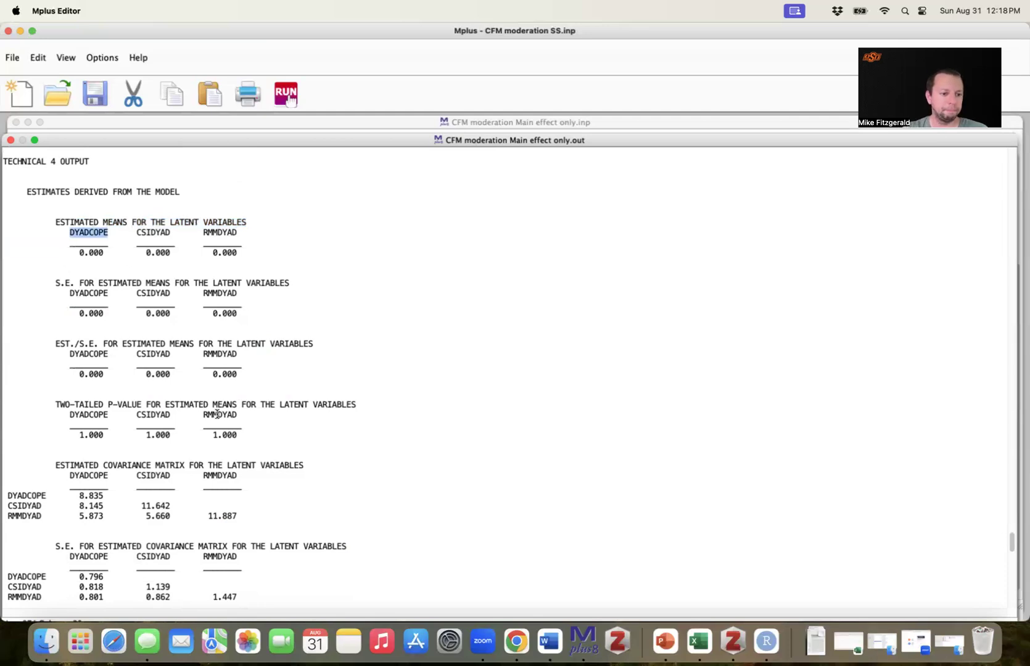
Examine the estimated covariance matrix for the latent variables and single out the RMMDYAD variance on its diagonal
scroll(217, 415, down, 3)
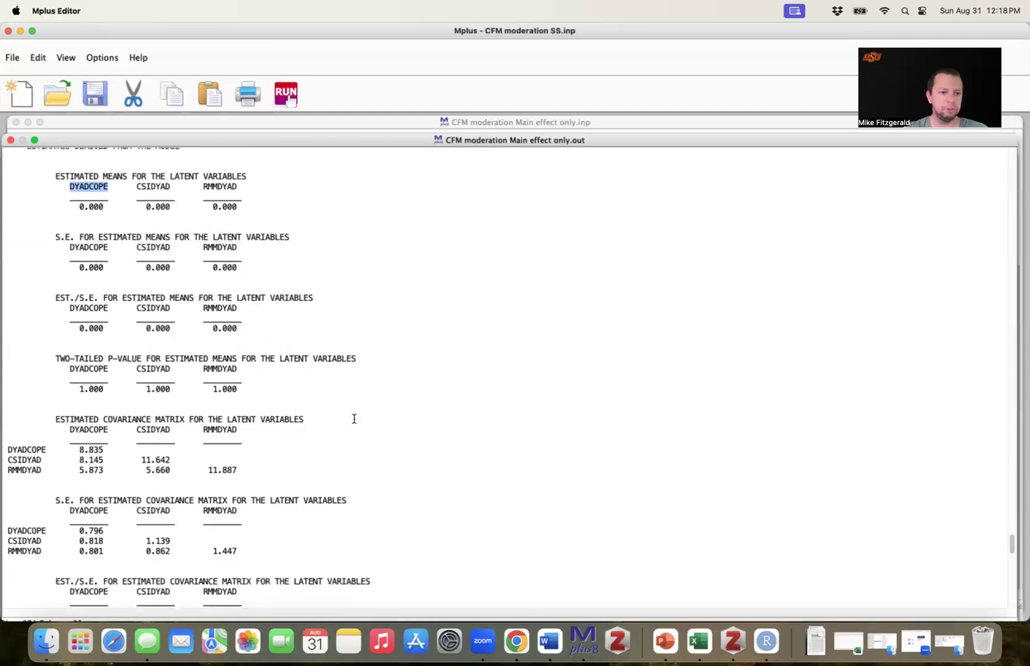
scroll(267, 316, down, 3)
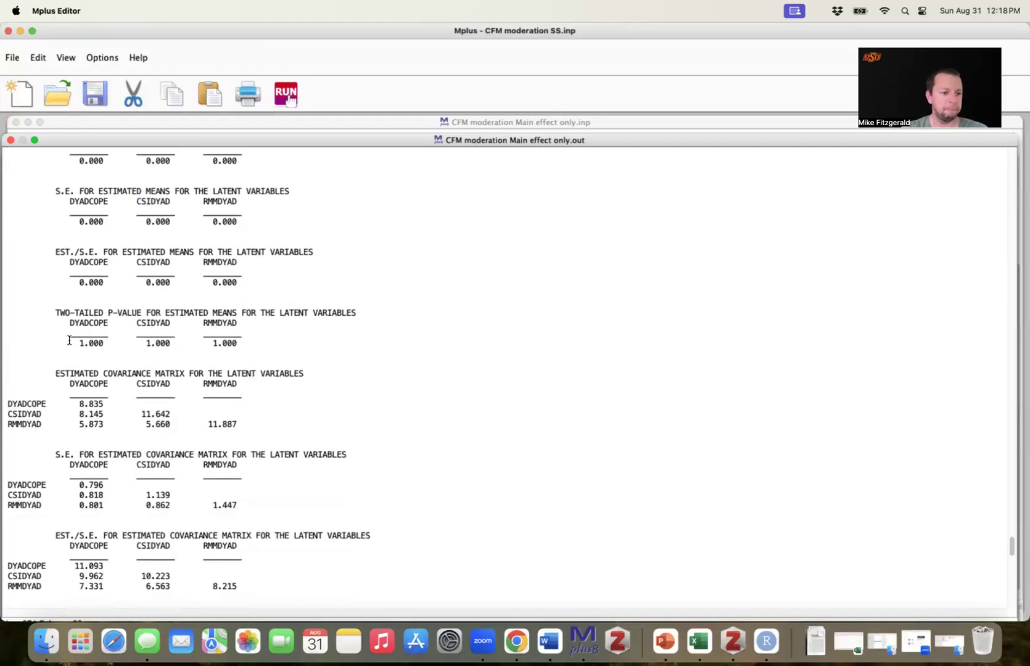
scroll(59, 356, down, 9)
drag(51, 236, 311, 237)
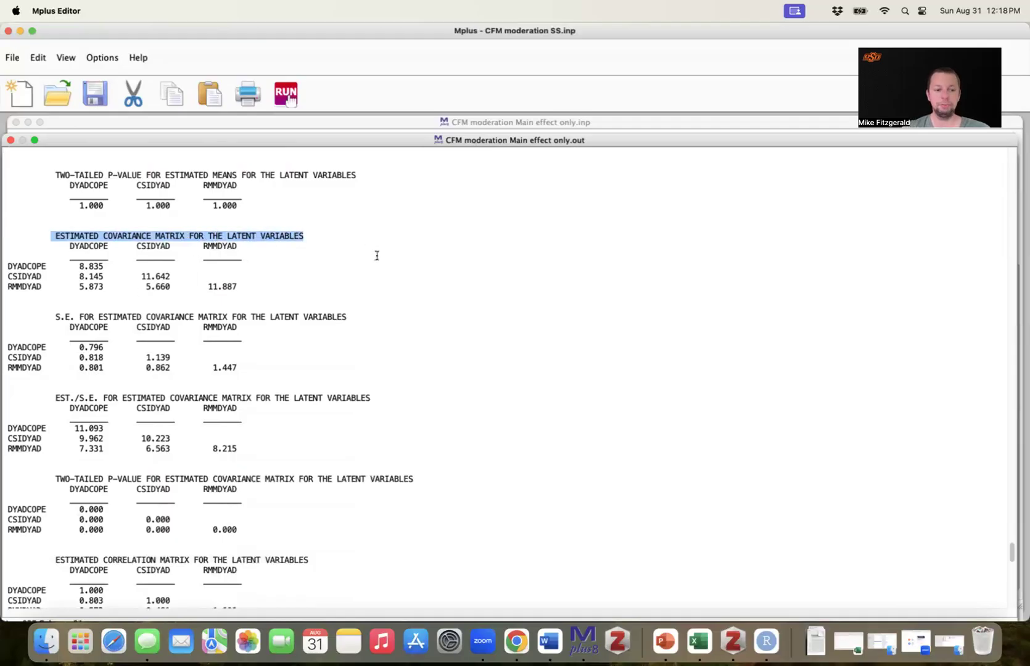
click(319, 233)
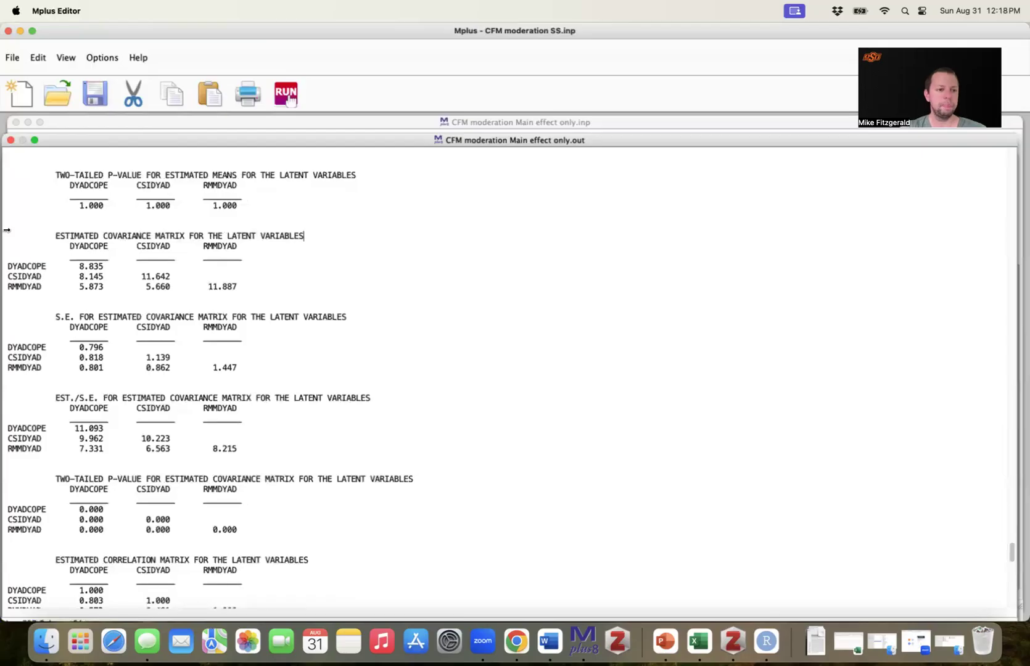
click(206, 292)
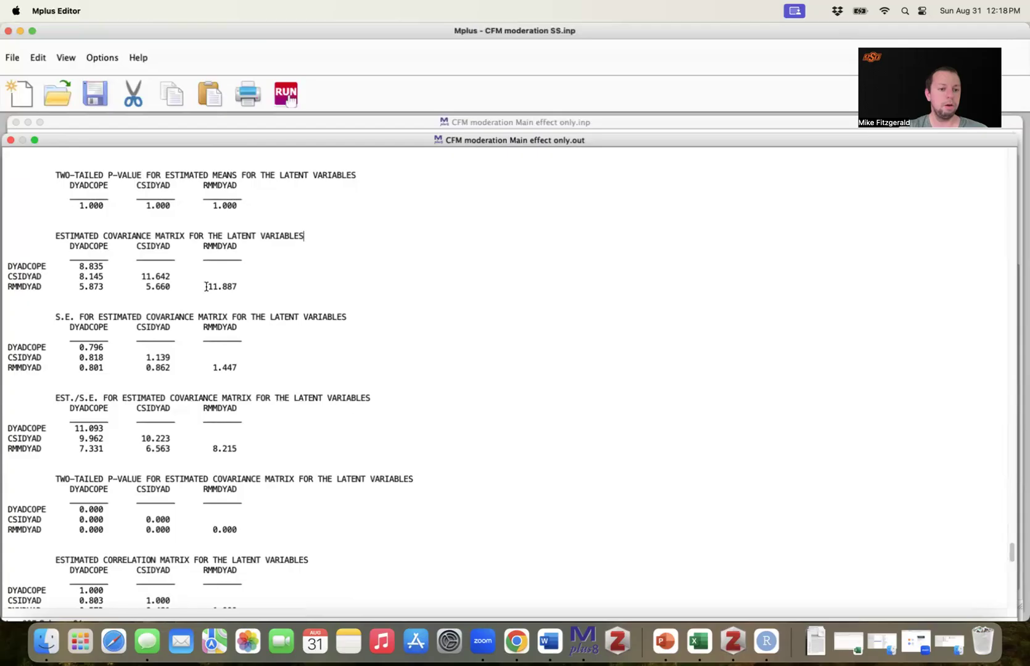
drag(207, 287, 250, 286)
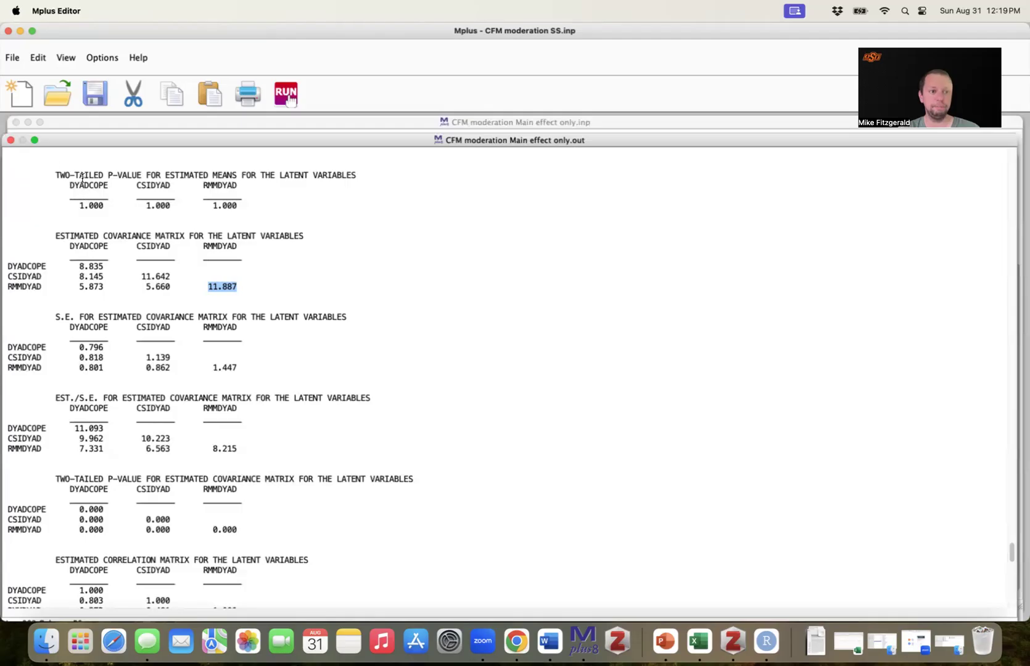
Go back to the R-Square section of the main effects output and examine the CSIDYAD latent variable estimate
scroll(149, 255, up, 15)
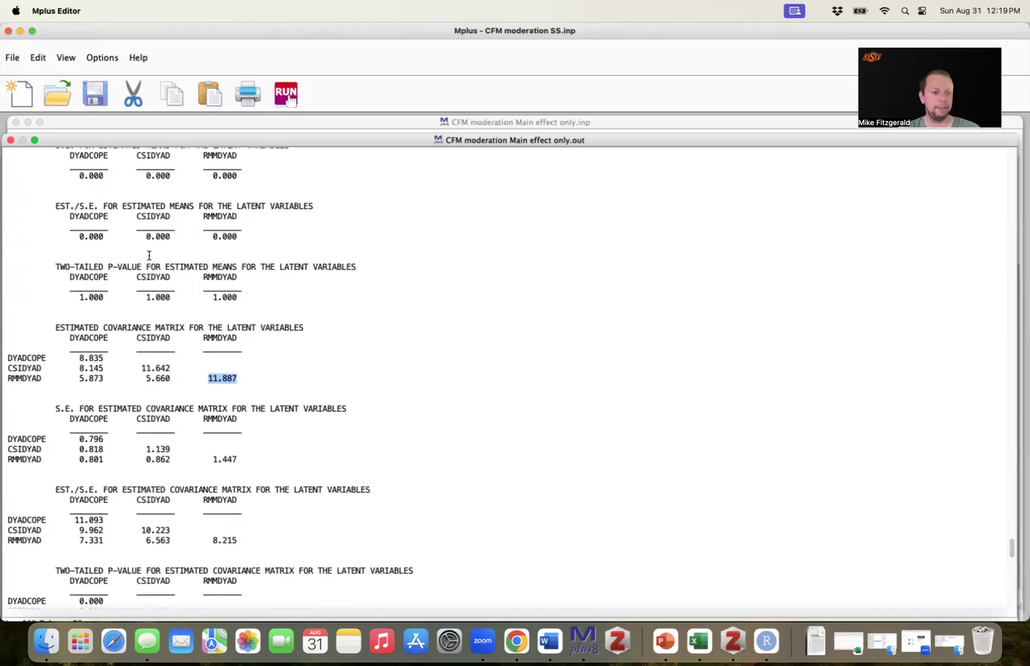
scroll(149, 255, up, 20)
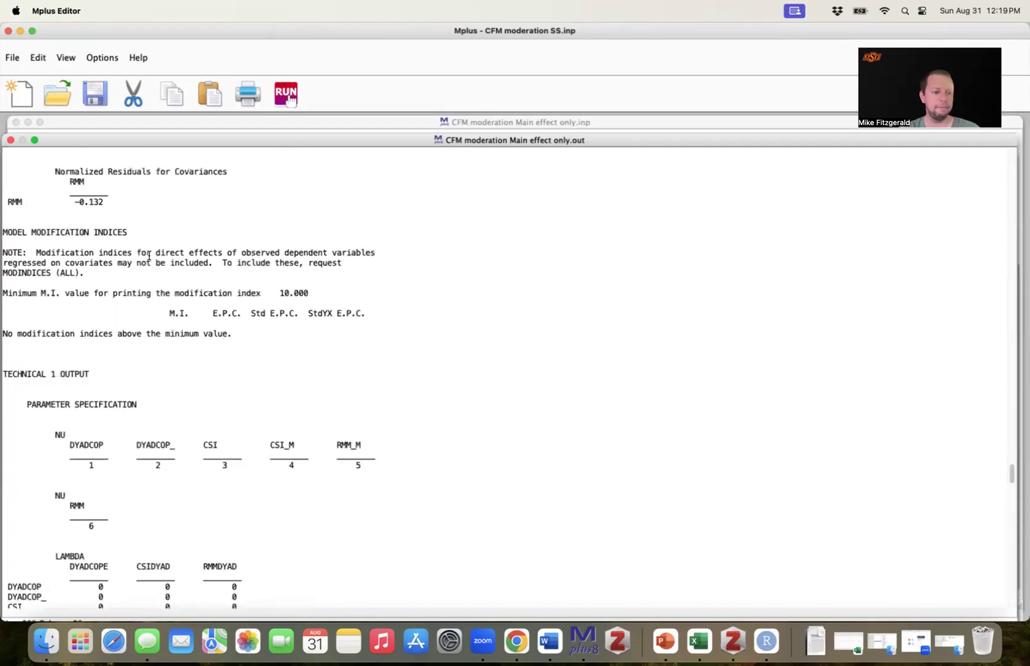
scroll(149, 255, up, 20)
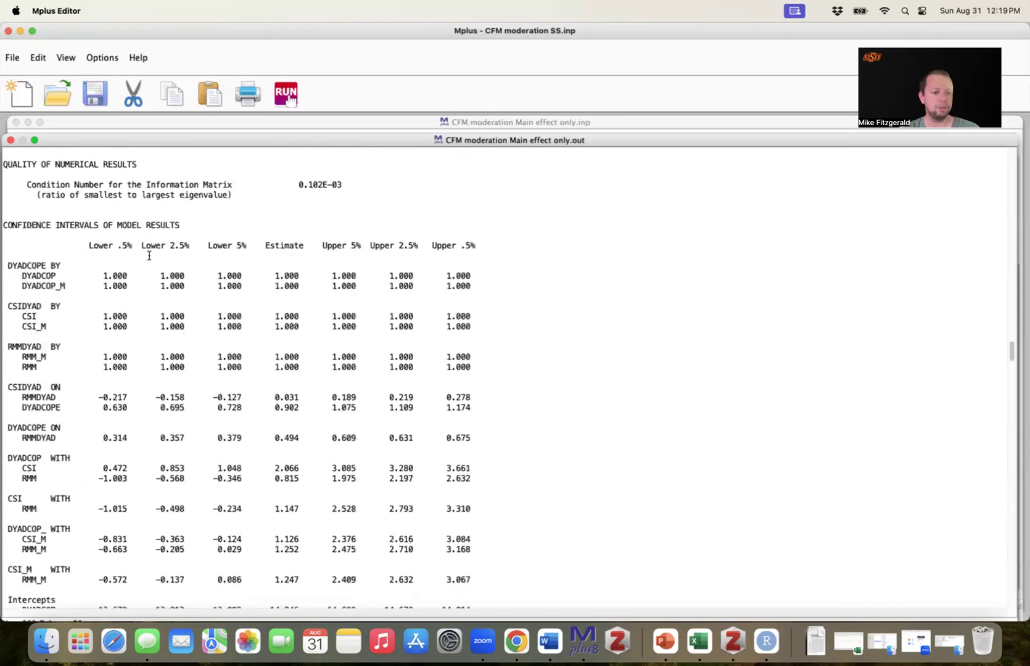
scroll(149, 255, up, 5)
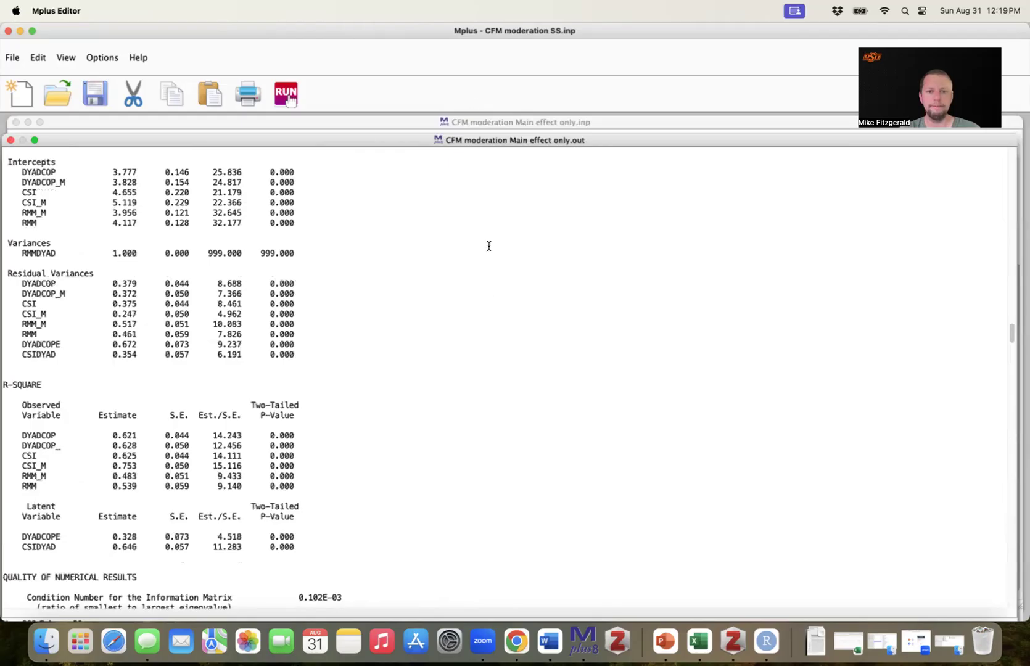
scroll(445, 333, down, 2)
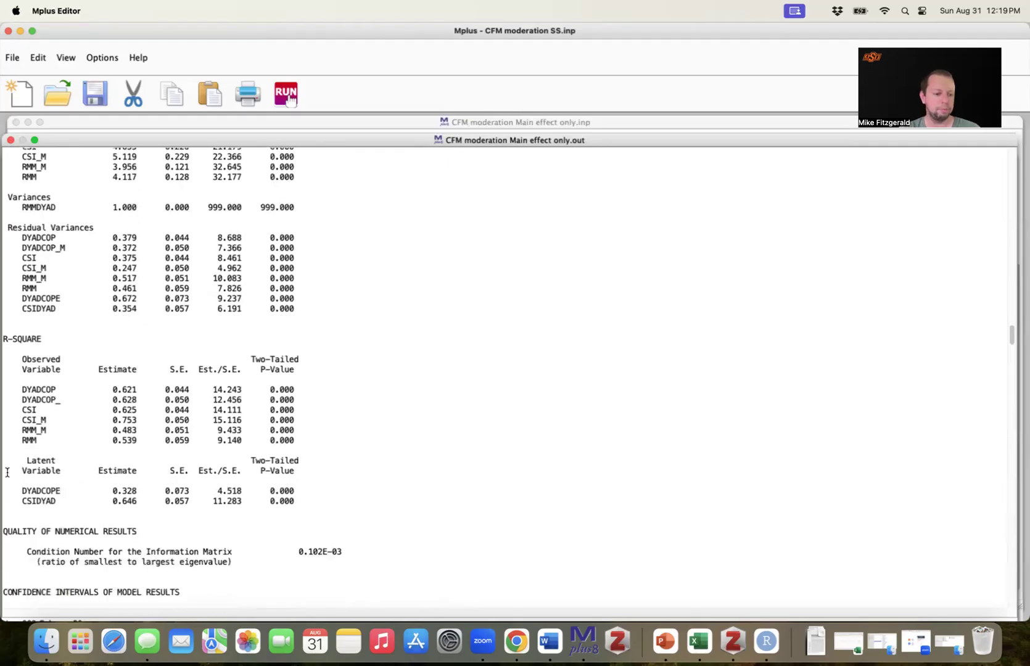
drag(21, 500, 294, 500)
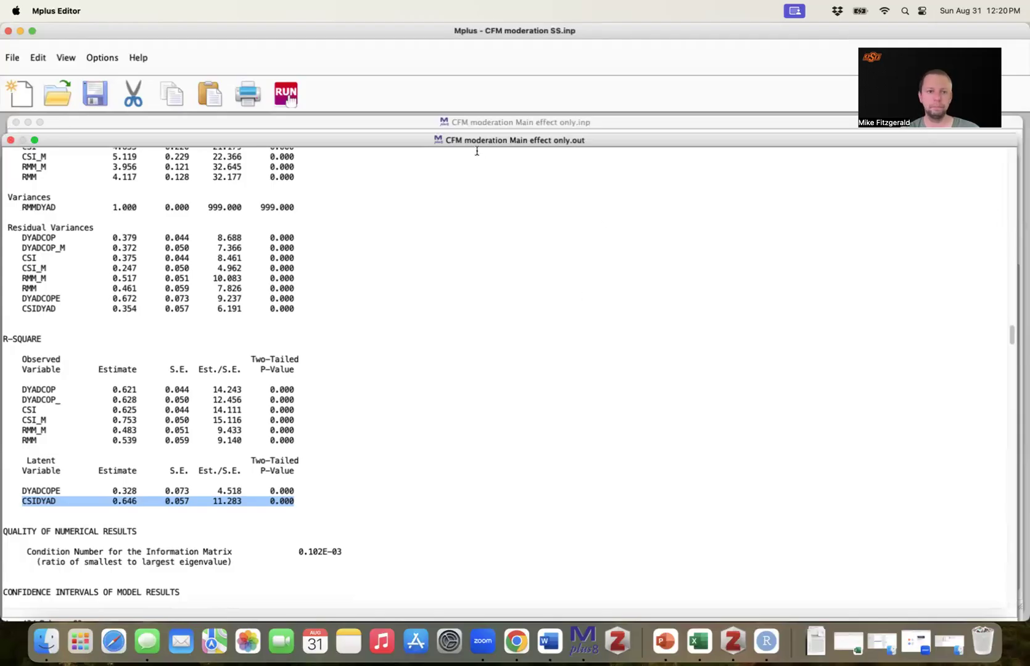
click(168, 503)
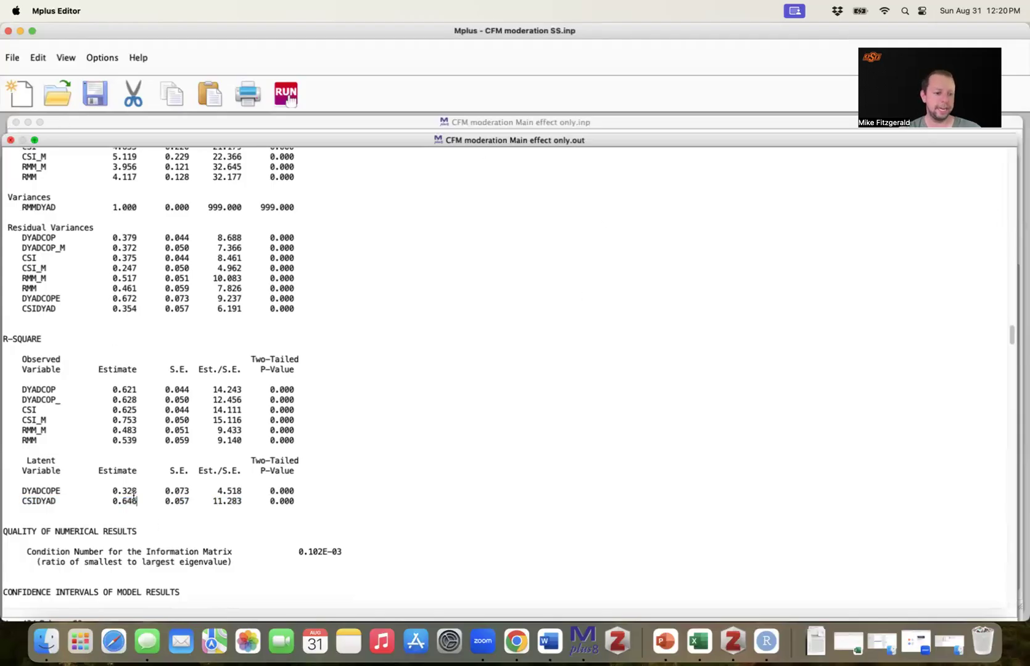
drag(108, 501, 141, 501)
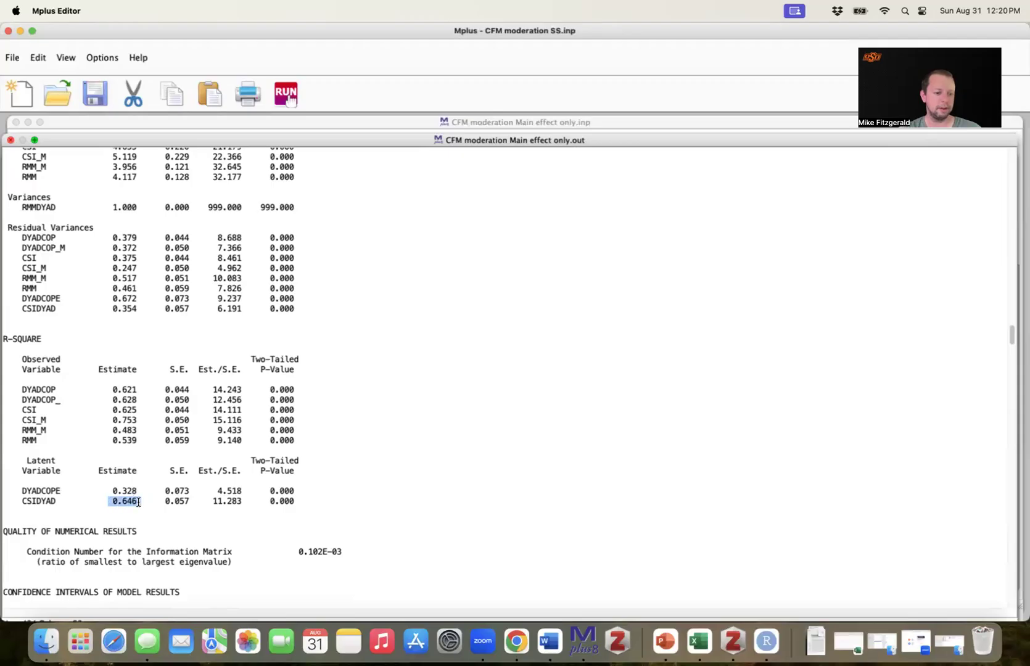
Close the main effects output and review the RMMDyad variance comment under Model Constraint in CFM moderation SS.inp
click(10, 139)
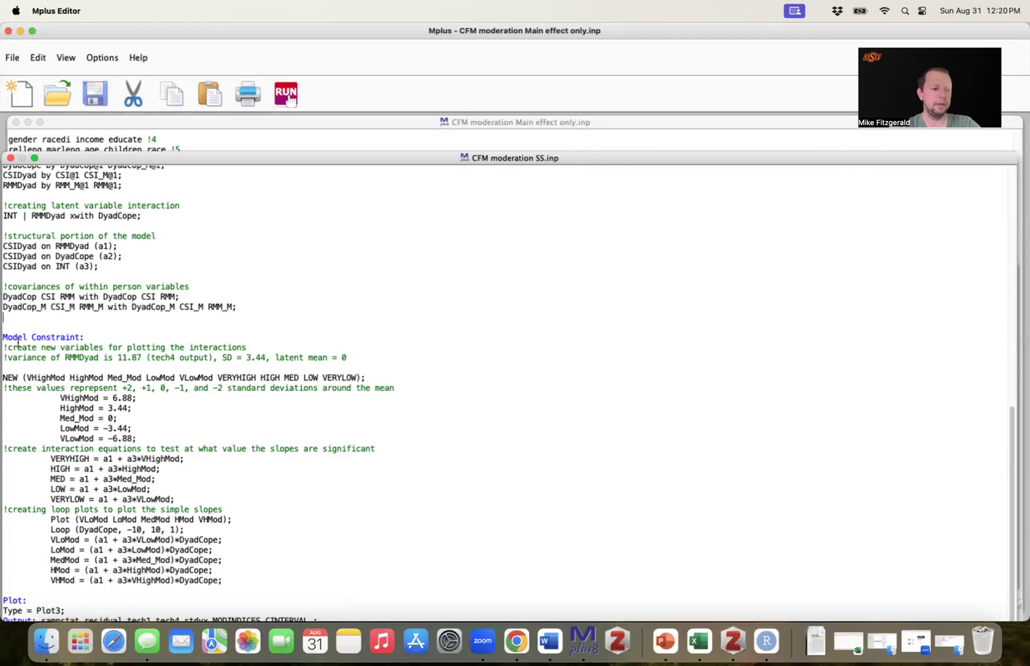
click(4, 358)
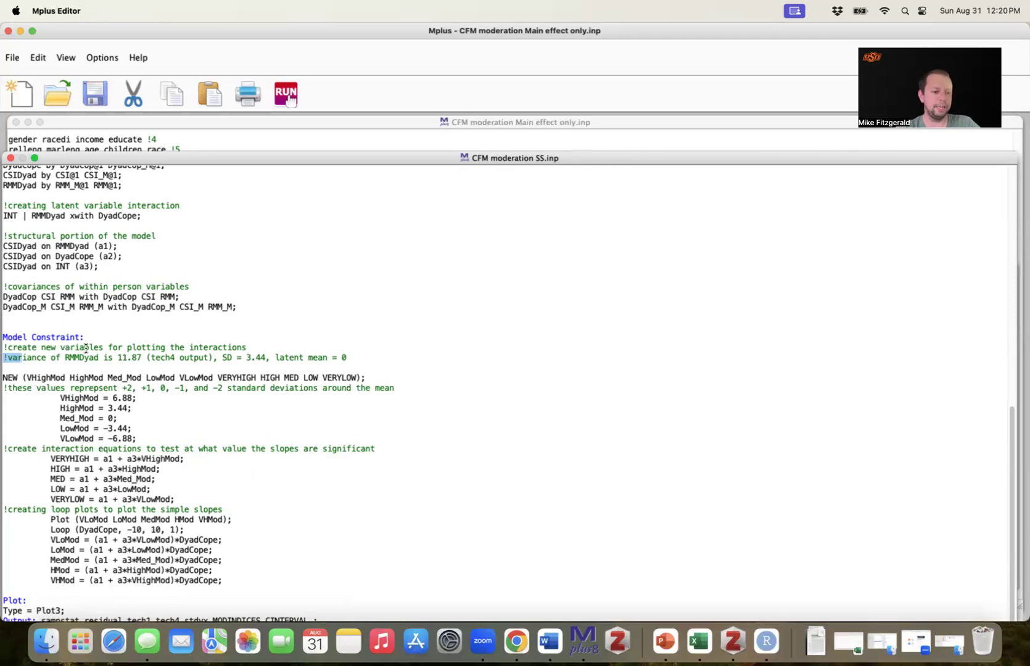
shift+click(361, 357)
click(238, 347)
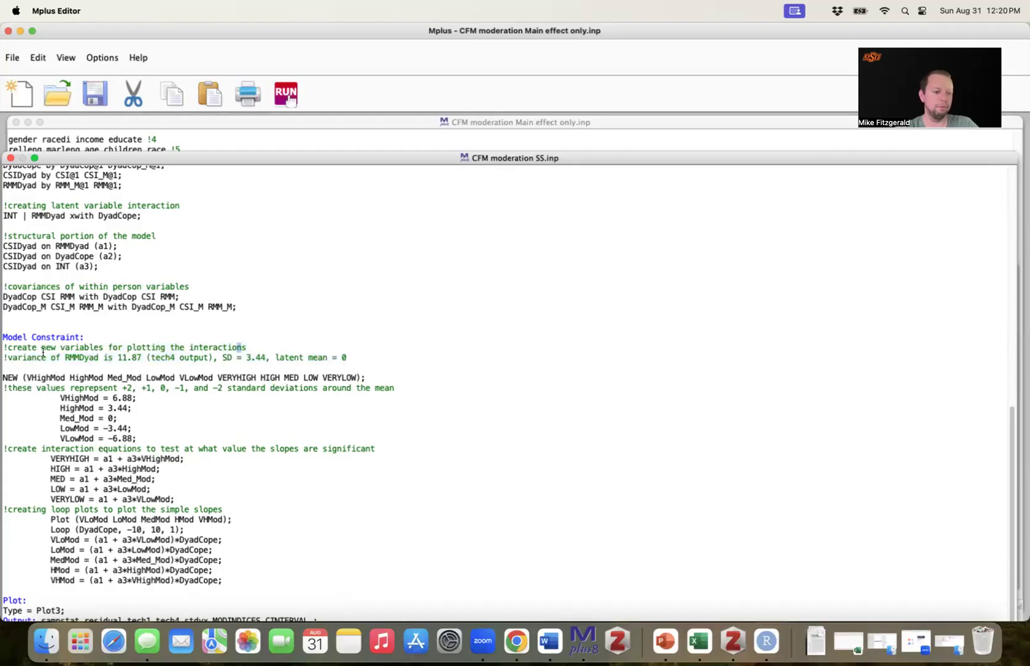
drag(65, 356, 142, 356)
click(202, 357)
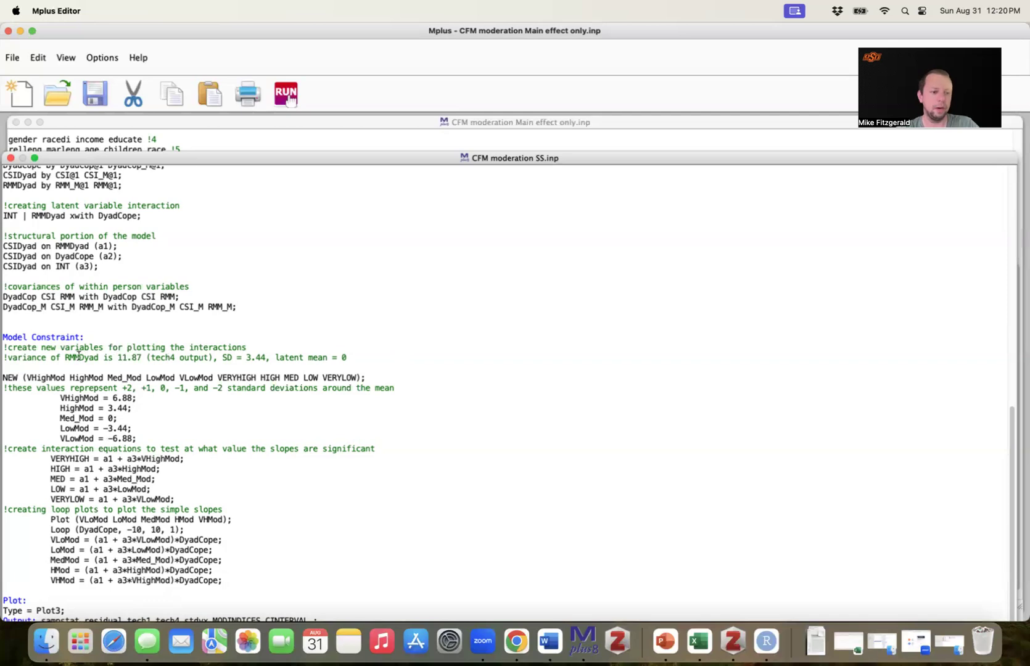
Examine the RMMDyad variance, standard deviation and latent mean recorded in the comment under Model Constraint
drag(64, 357, 141, 357)
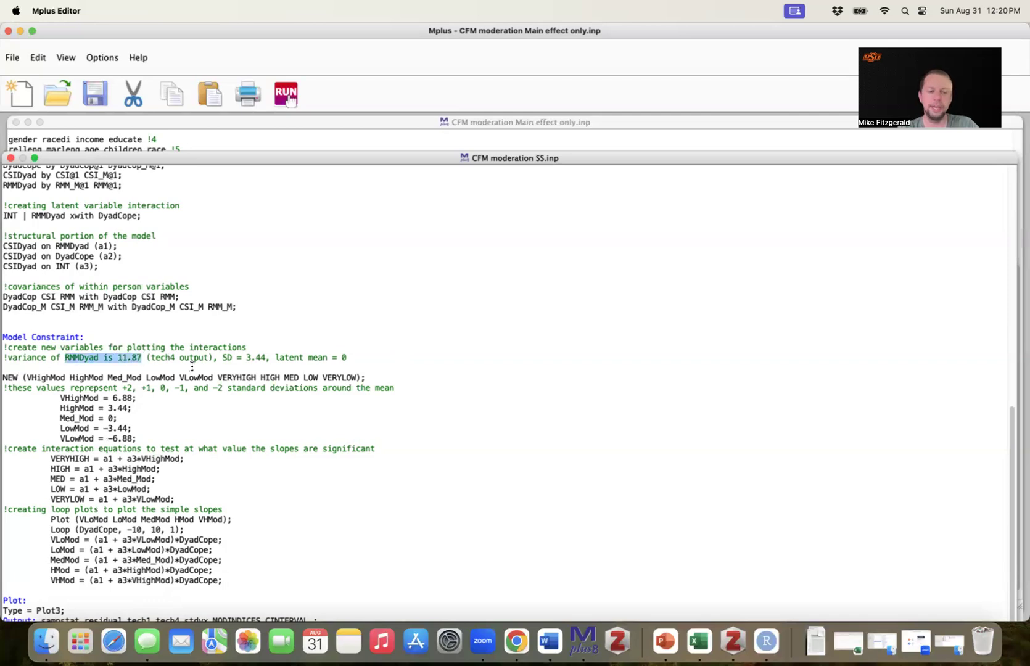
click(232, 368)
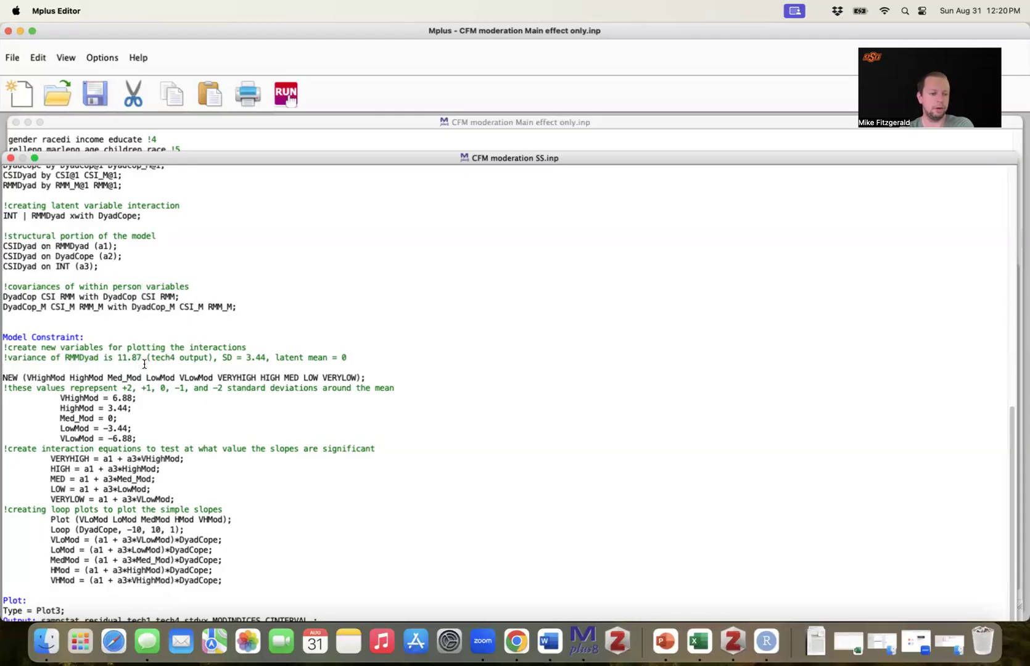
drag(118, 357, 142, 357)
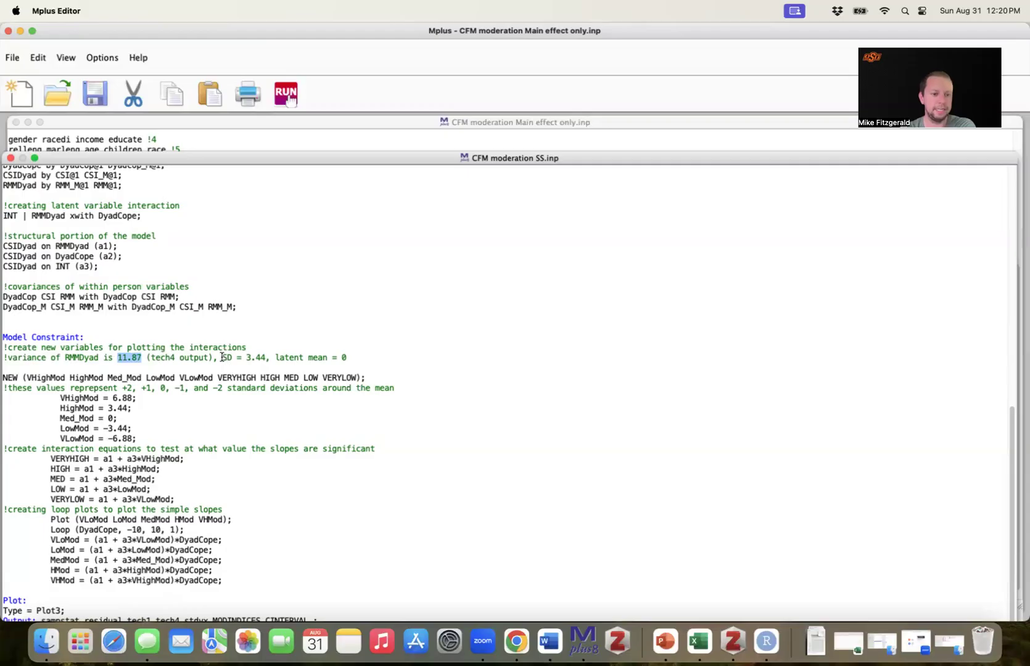
drag(222, 357, 269, 355)
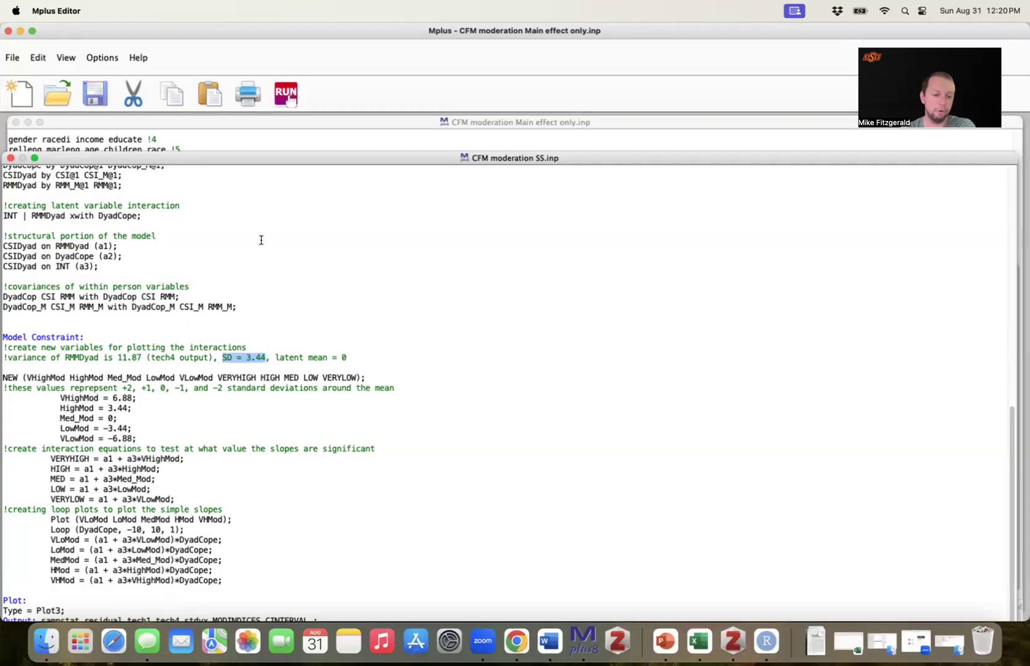
drag(66, 357, 139, 354)
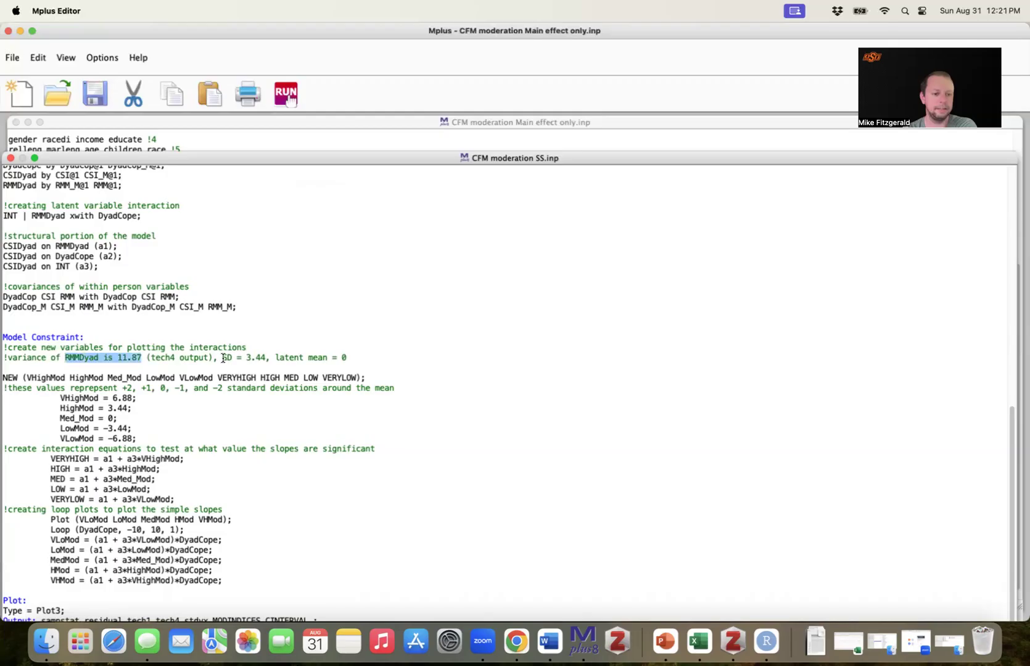
drag(222, 357, 274, 358)
click(275, 358)
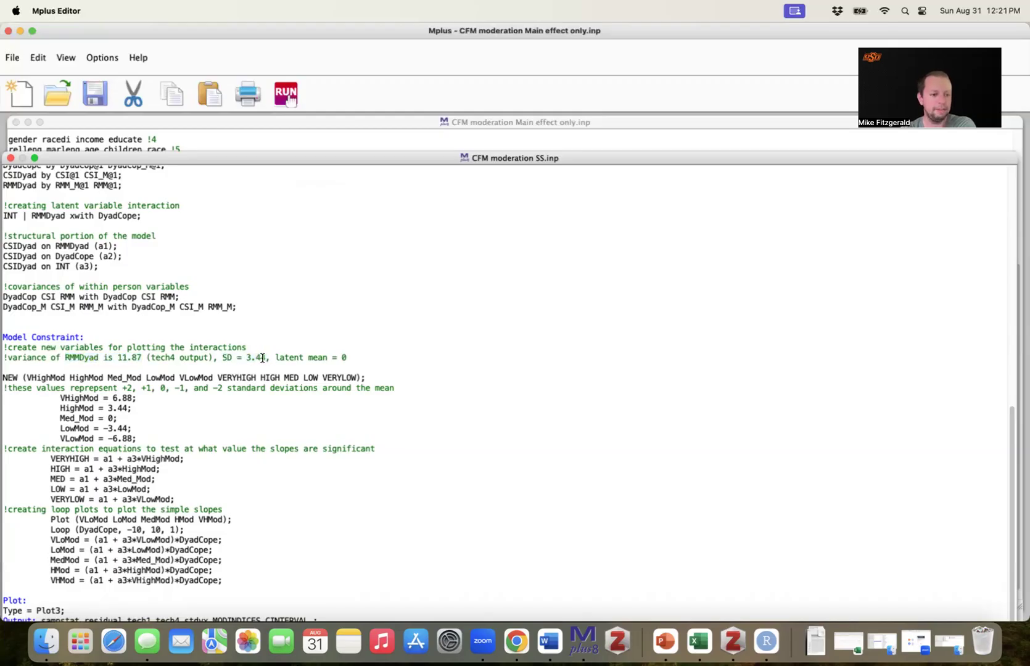
Review the values assigned to the five moderator levels, from two standard deviations above the mean to two below
drag(59, 397, 141, 438)
click(152, 403)
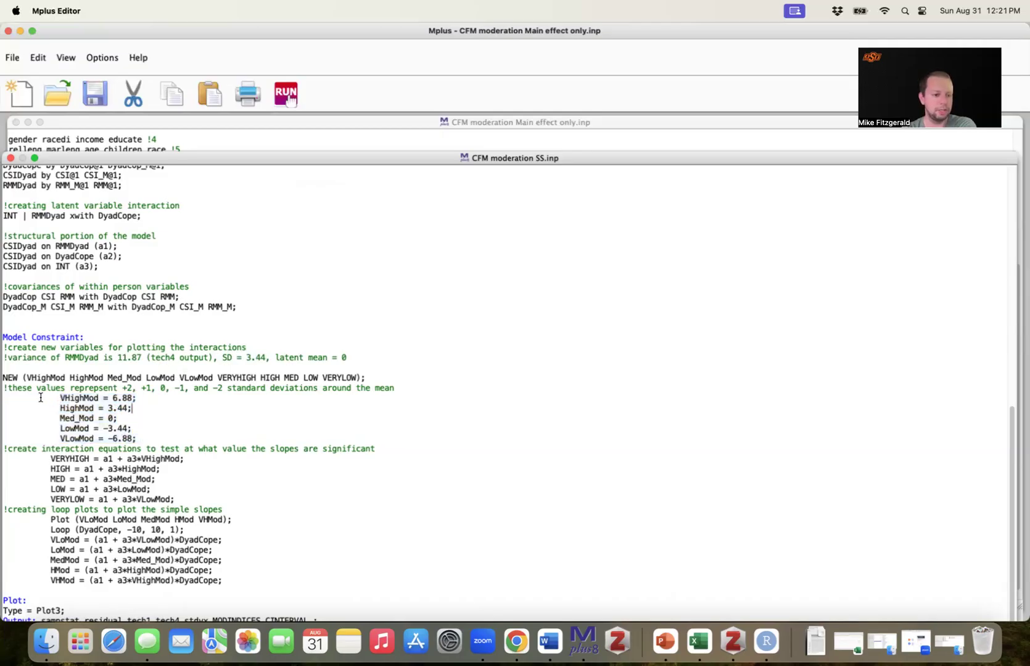
drag(55, 398, 143, 398)
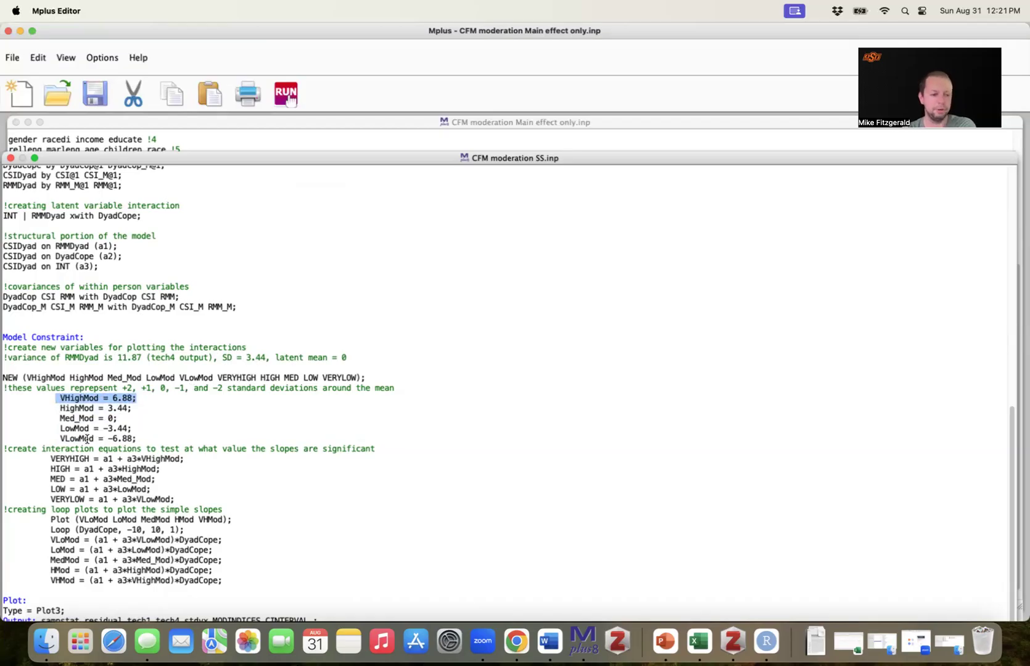
drag(59, 398, 131, 407)
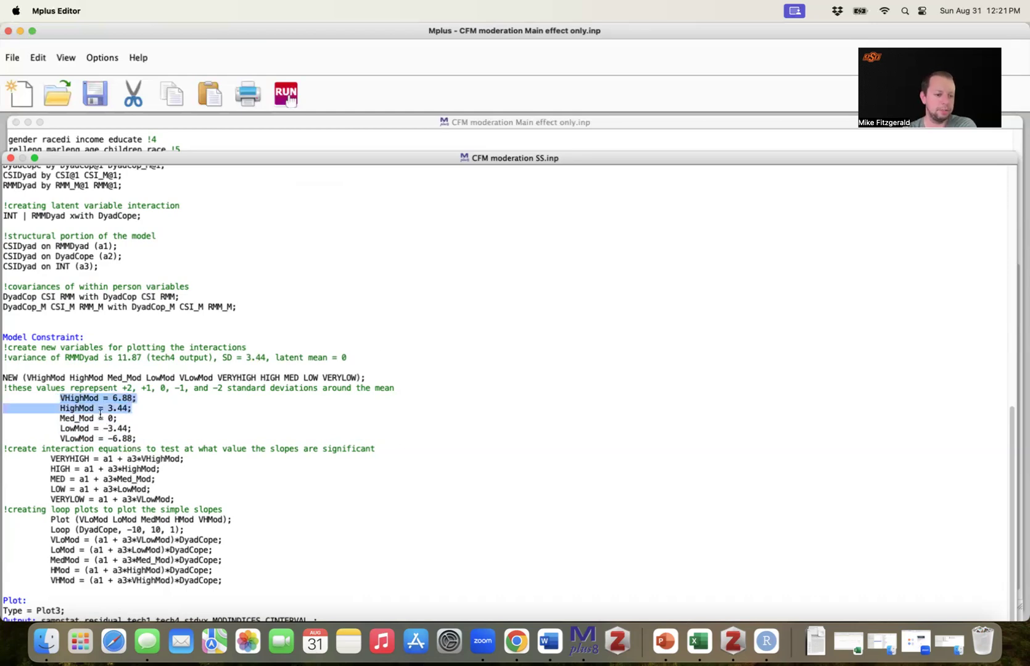
click(61, 419)
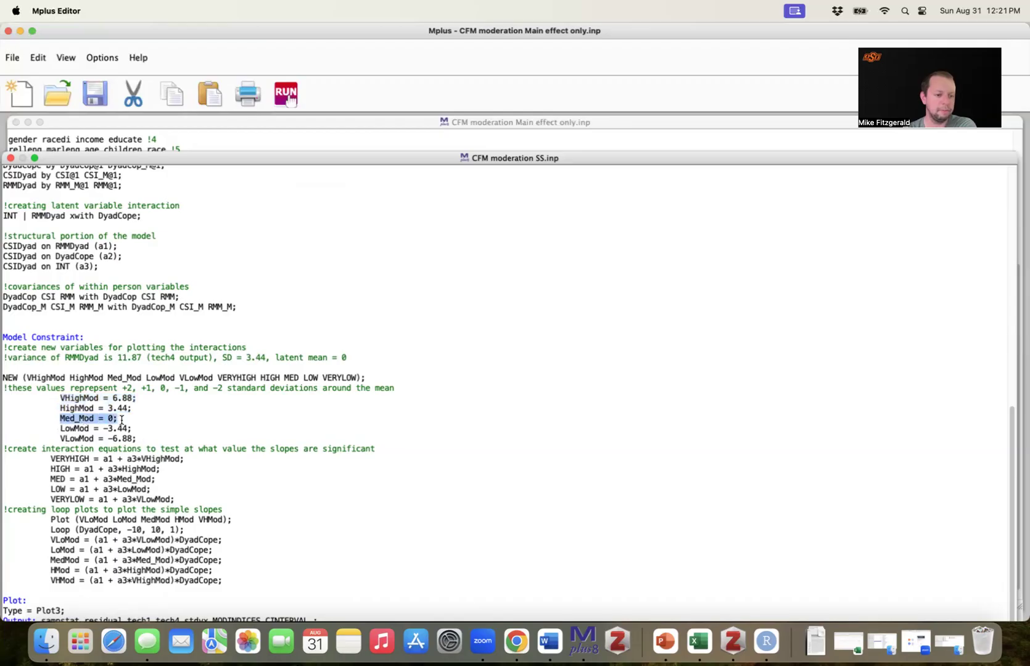
drag(60, 428, 150, 437)
click(148, 436)
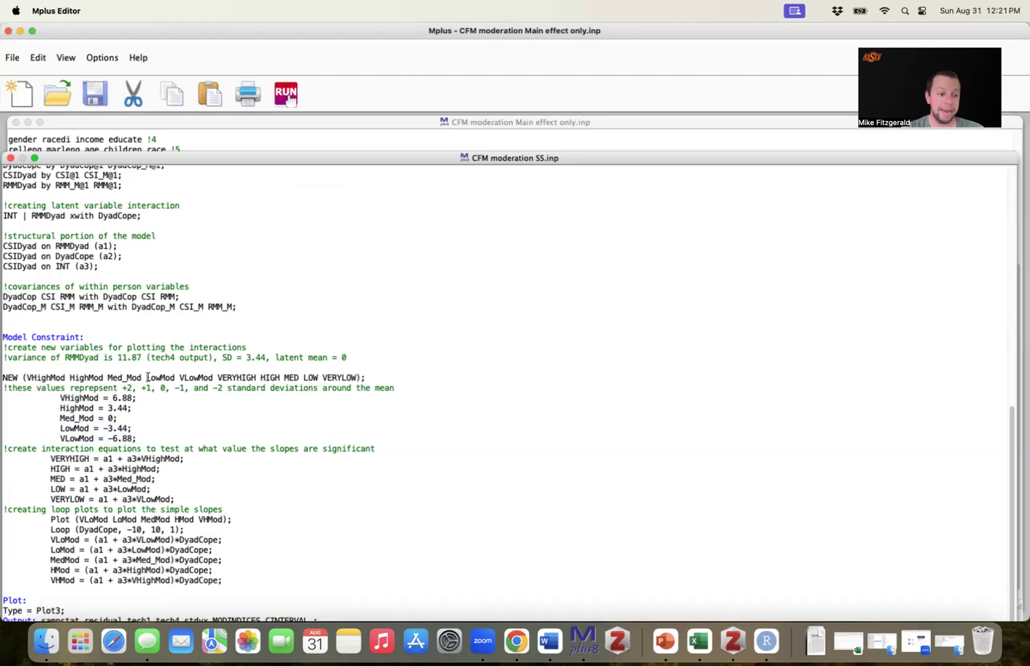
Examine the names VHighMod, HighMod, Med_Mod, LowMod and VLowMod and their declaration in the NEW statement
double_click(66, 398)
double_click(66, 408)
double_click(67, 418)
double_click(68, 428)
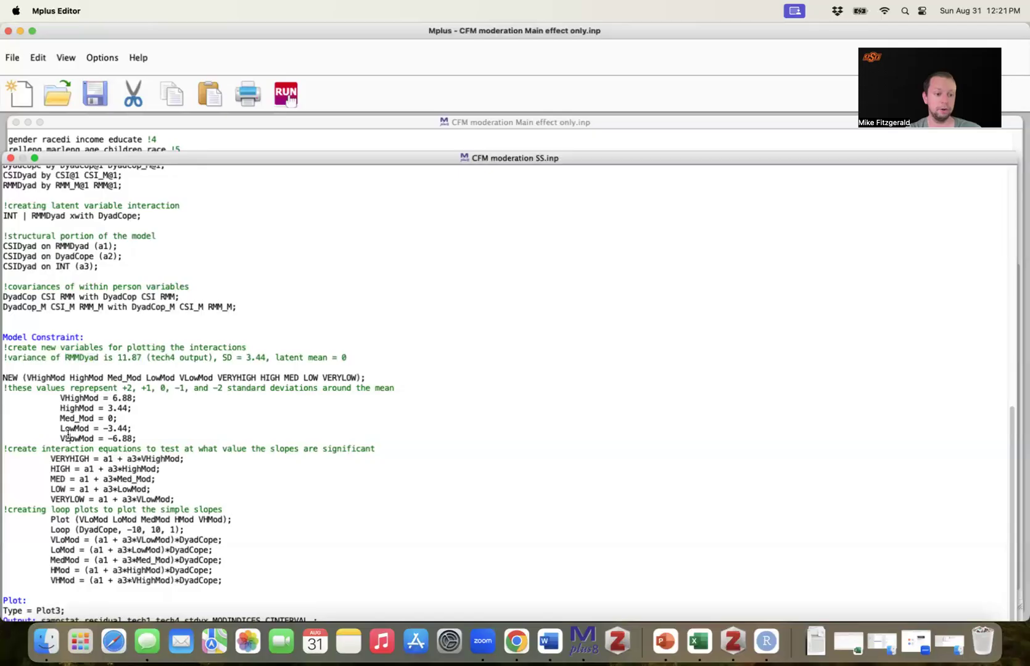
double_click(68, 438)
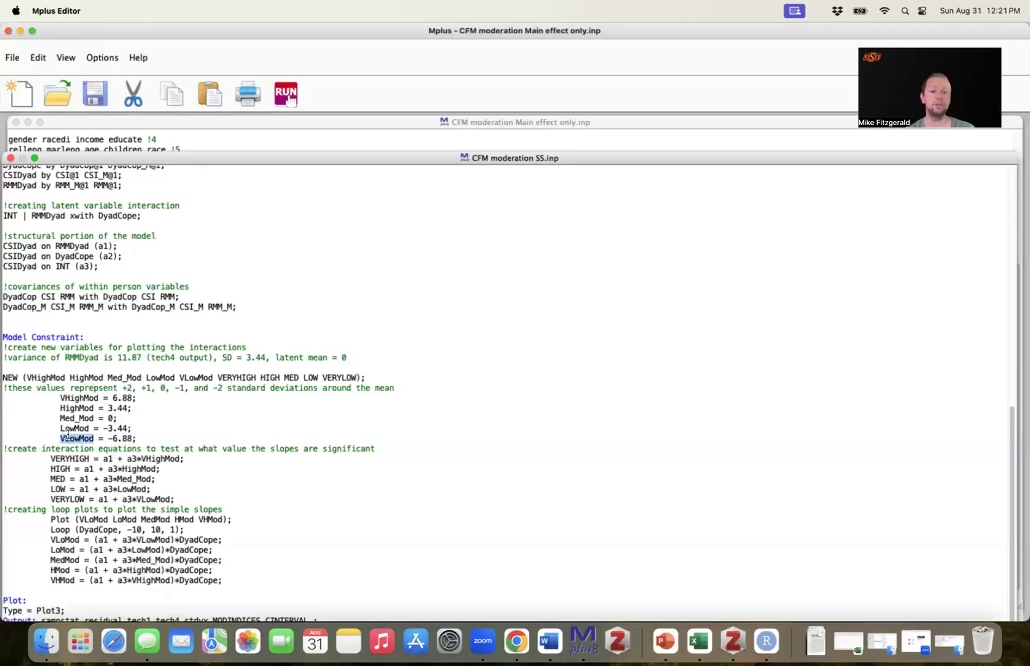
click(15, 376)
double_click(16, 376)
click(30, 376)
drag(27, 376, 183, 379)
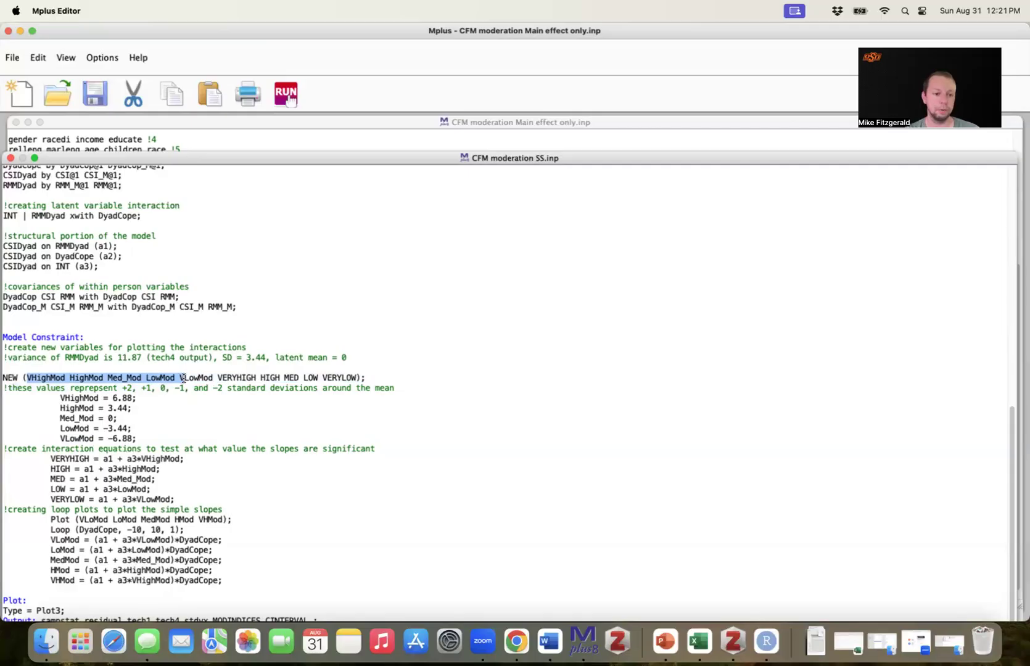
drag(183, 378, 217, 378)
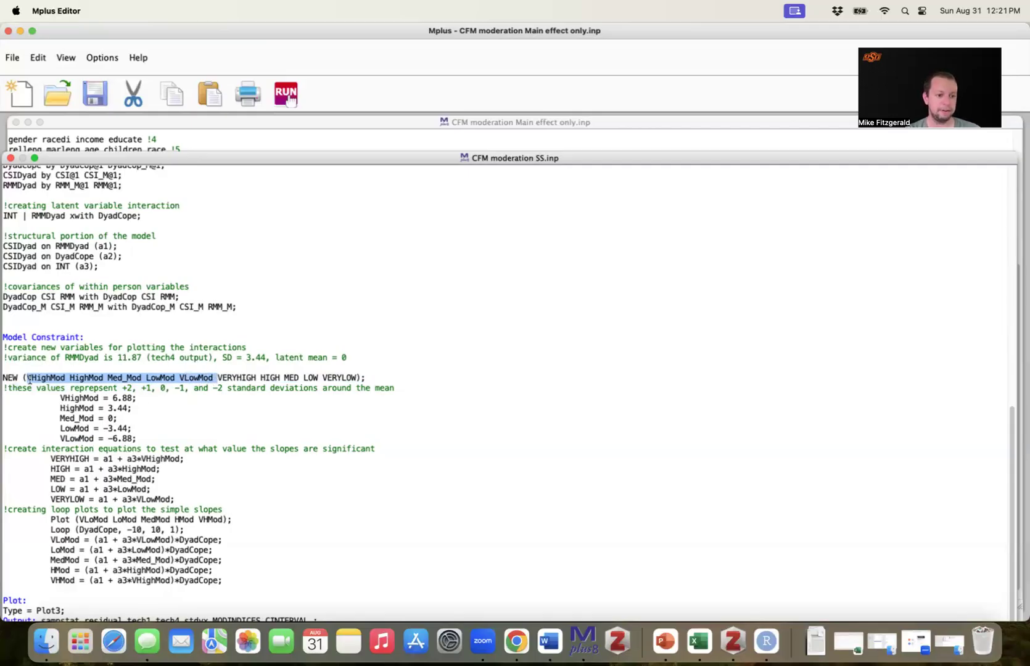
Match VHighMod and HighMod in the NEW statement with the values assigned to them below it
drag(60, 398, 135, 437)
click(177, 418)
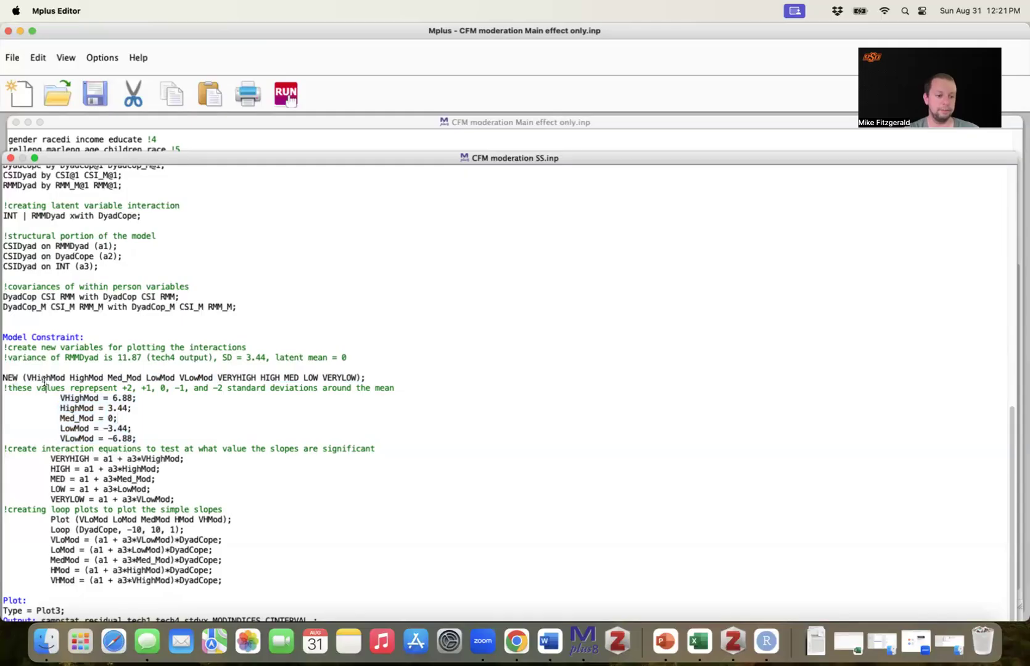
double_click(45, 377)
click(121, 398)
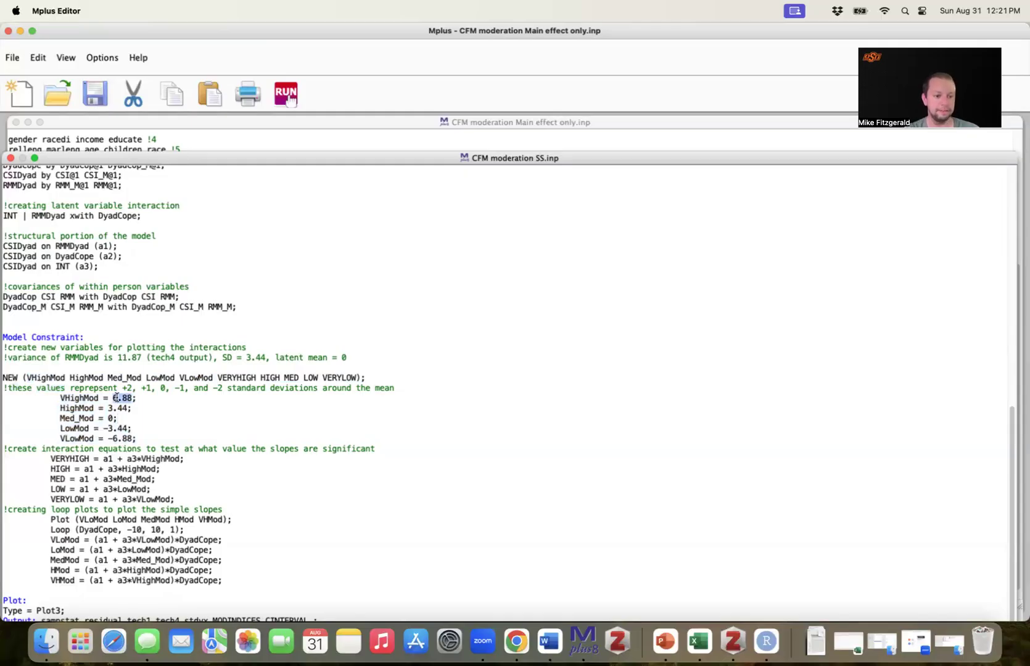
double_click(89, 378)
double_click(118, 408)
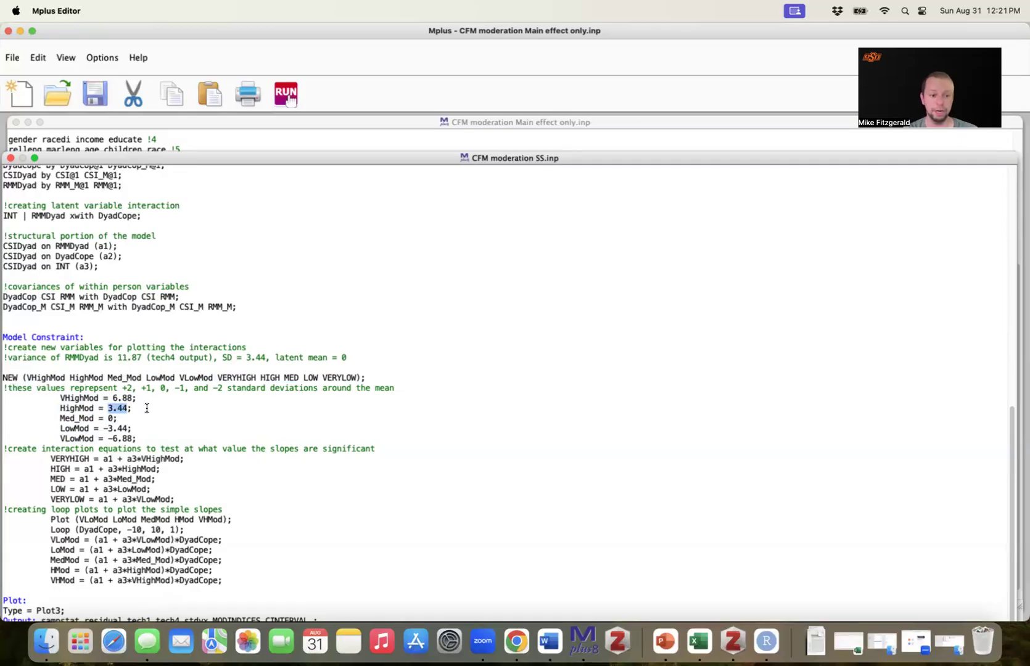
click(192, 410)
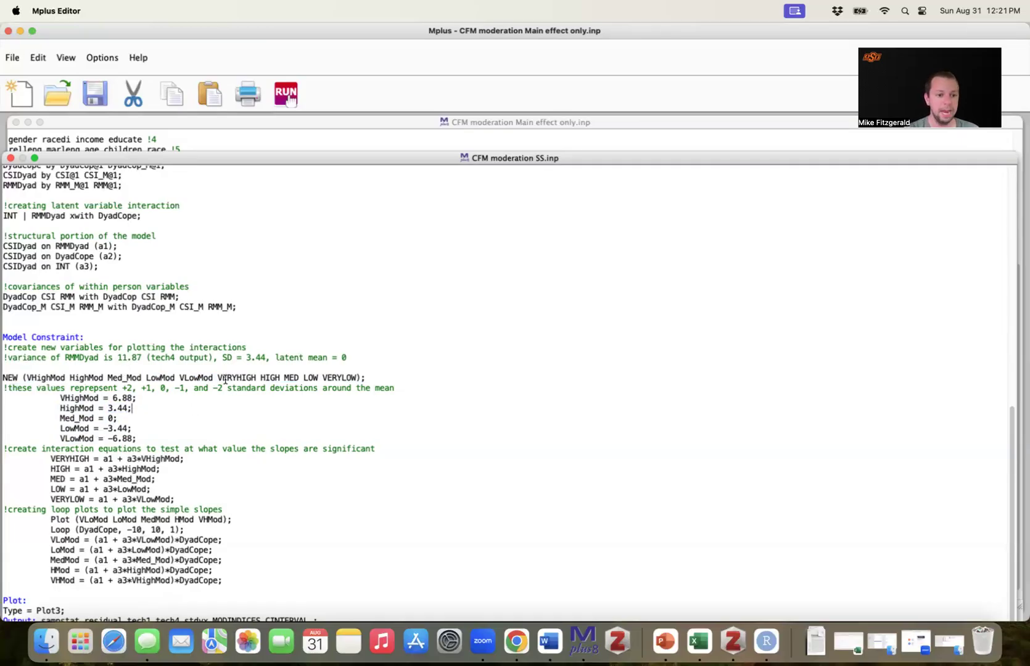
Compare the simple slope names VERYHIGH through VERYLOW in the NEW statement with the interaction equations that define them
drag(220, 378, 357, 378)
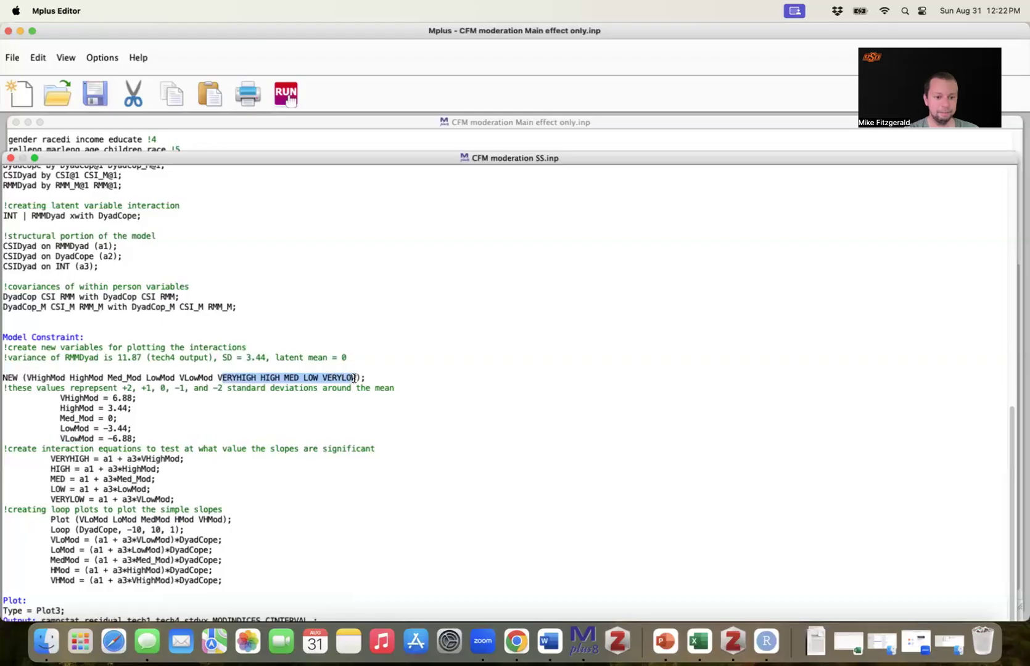
click(51, 457)
drag(51, 457, 176, 498)
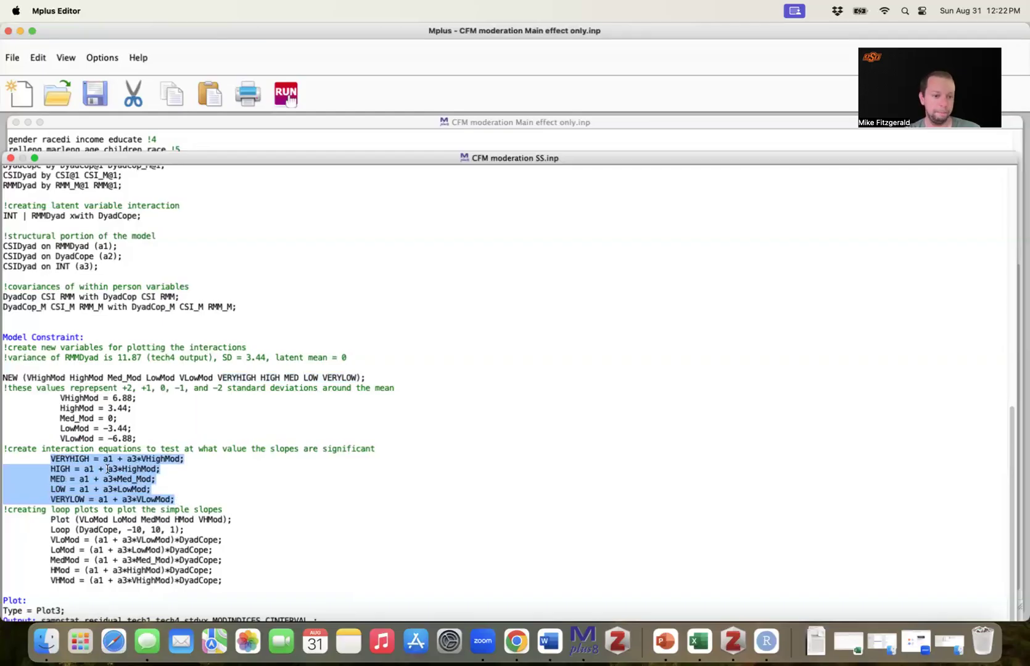
click(168, 449)
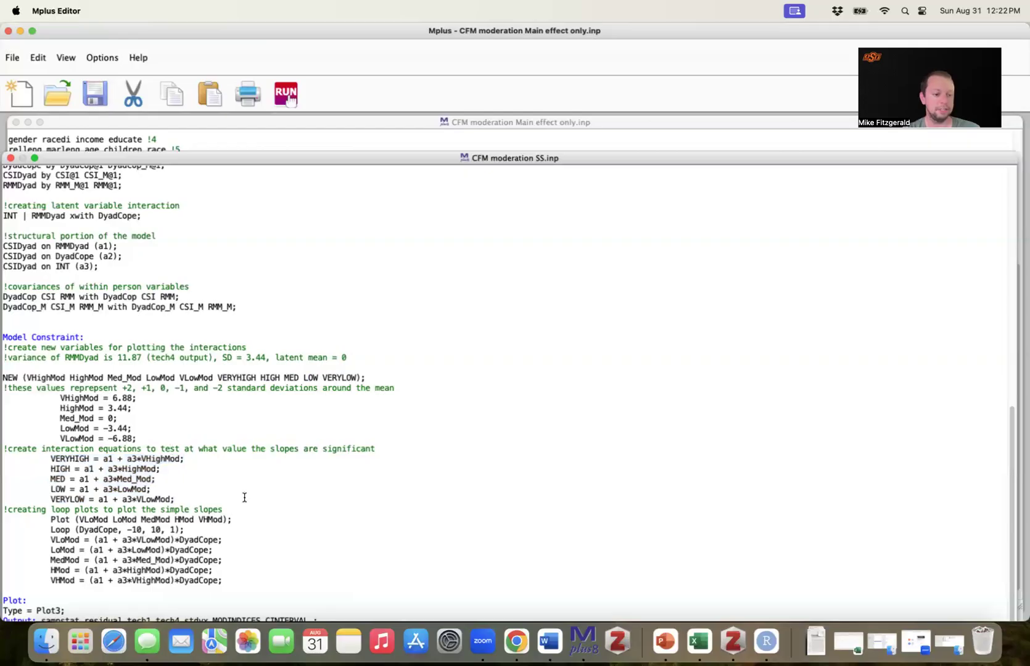
Examine each term of the VERYHIGH equation, a1, a3 and VHighMod, and trace VHighMod back to its assigned value
double_click(69, 459)
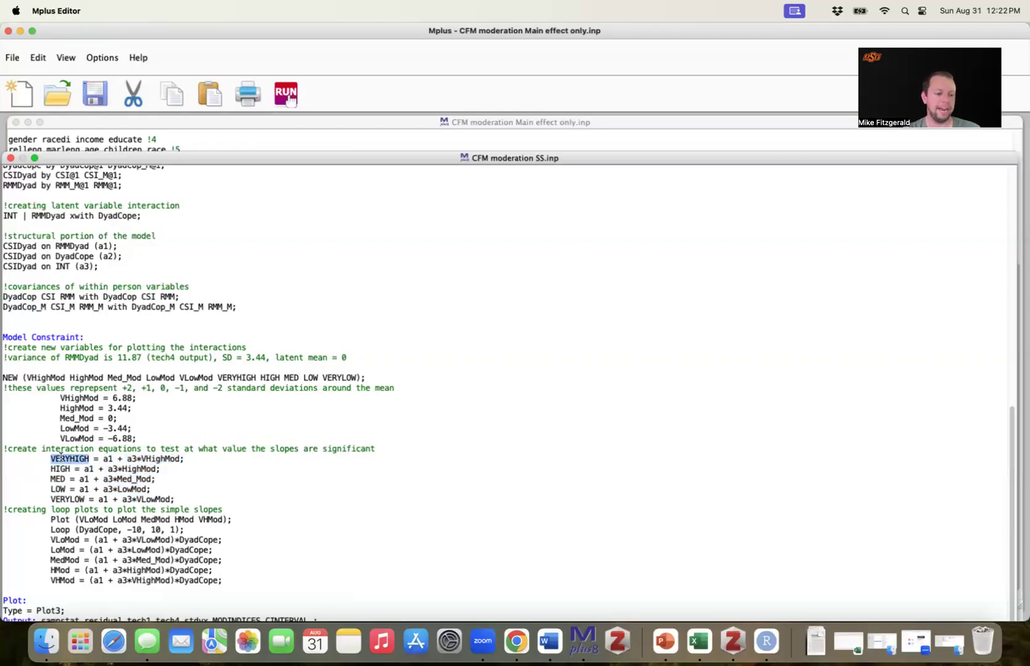
double_click(108, 459)
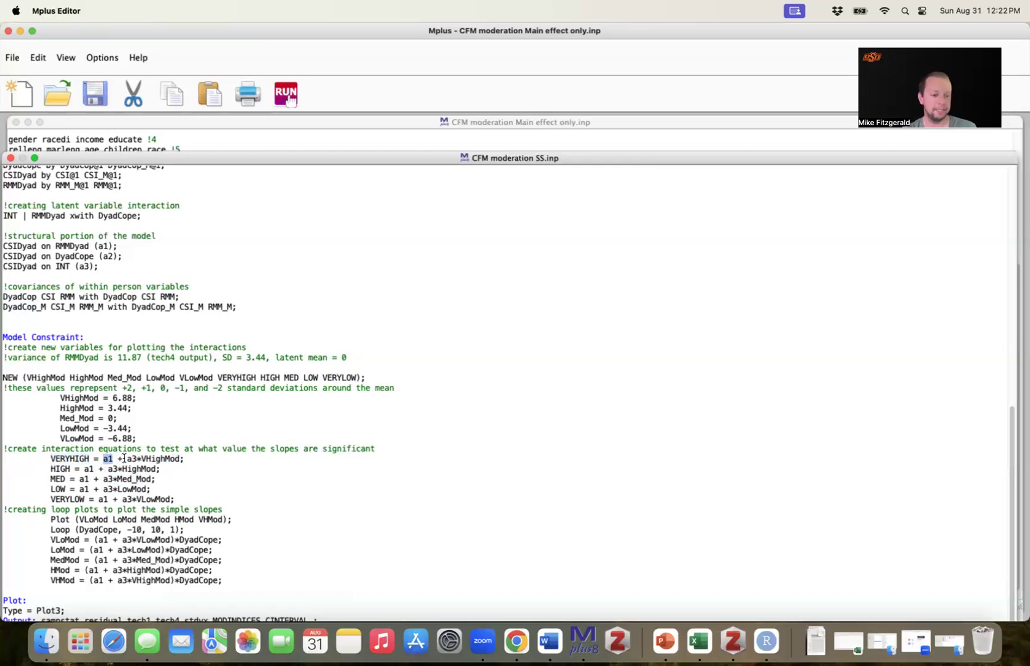
click(123, 456)
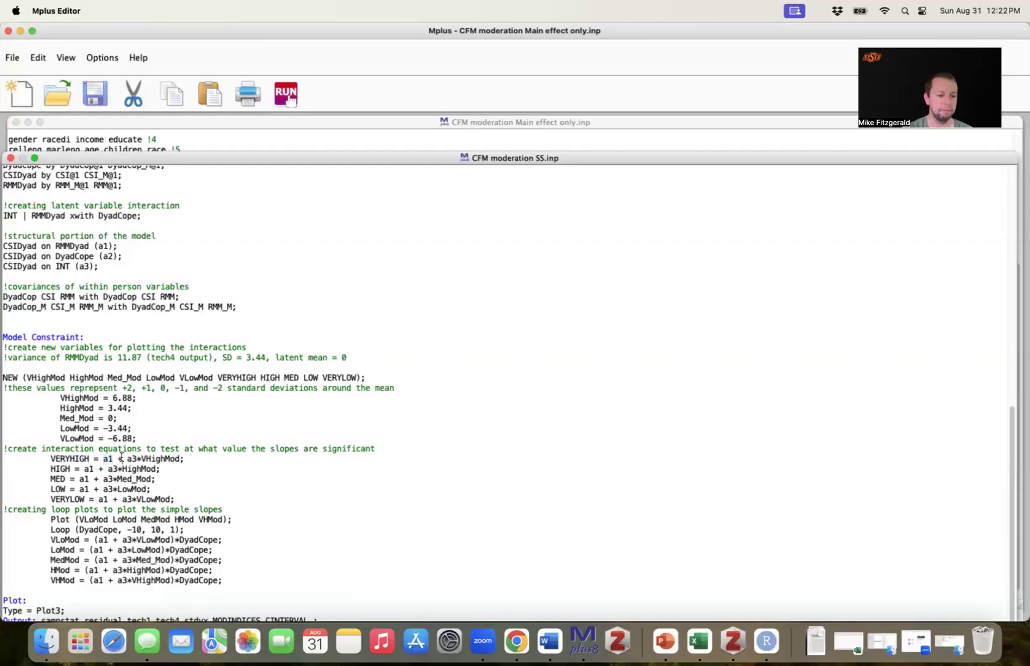
drag(127, 459, 141, 458)
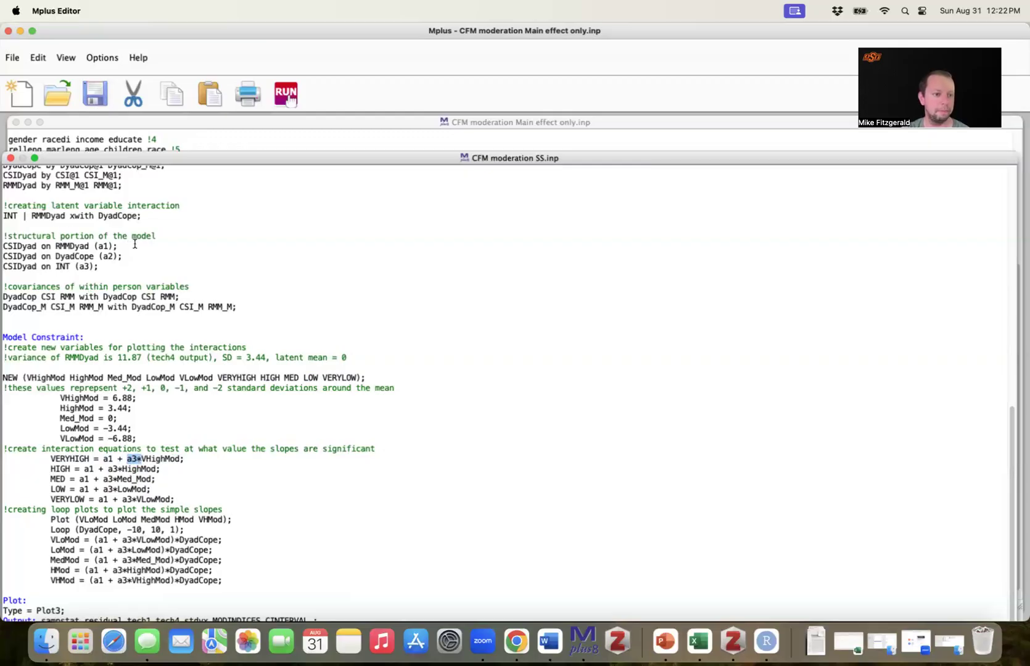
click(147, 459)
double_click(147, 459)
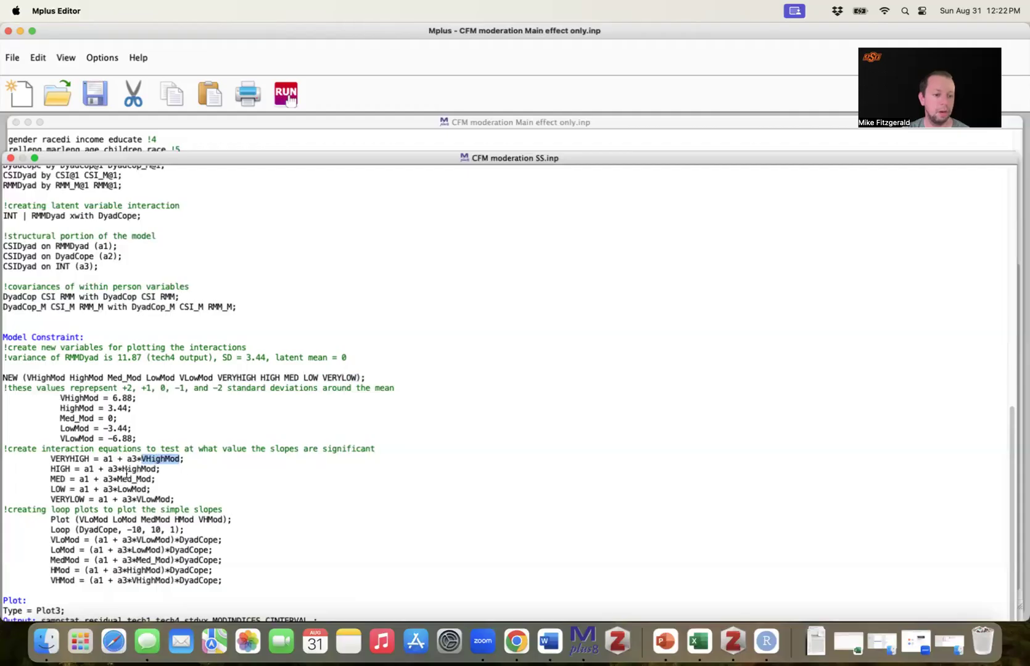
drag(60, 397, 130, 396)
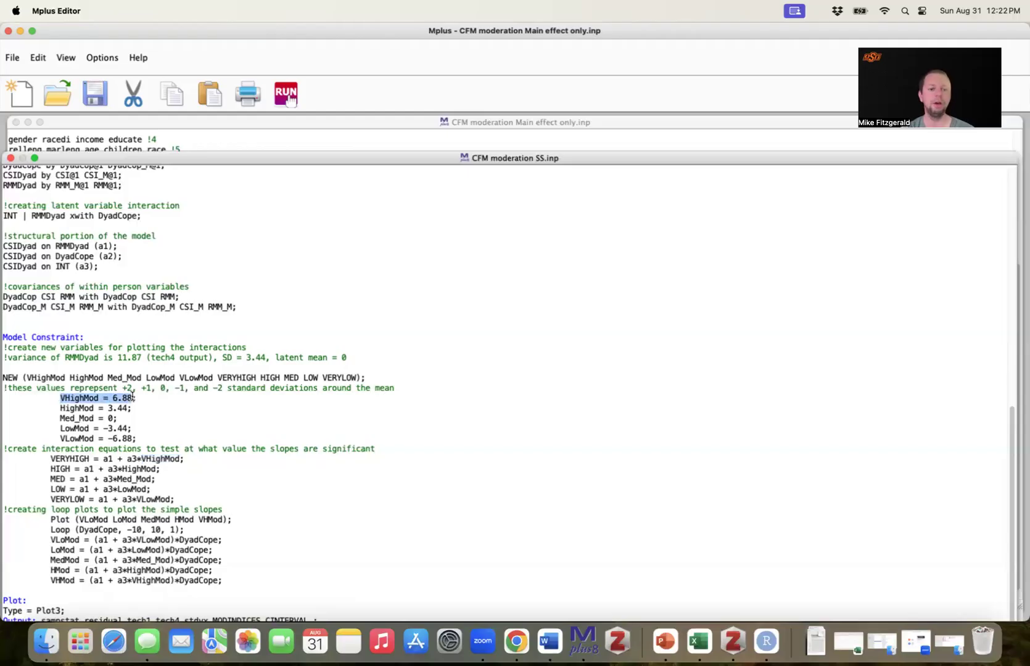
click(132, 428)
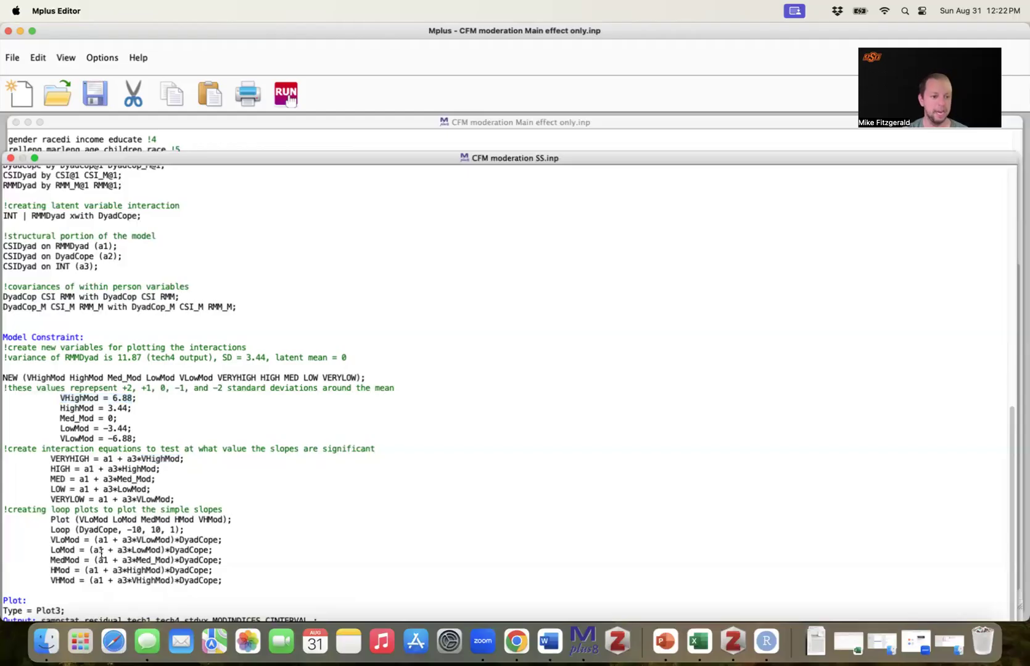
Review the five simple slope equations line by line, from VERYHIGH down to VERYLOW
double_click(71, 460)
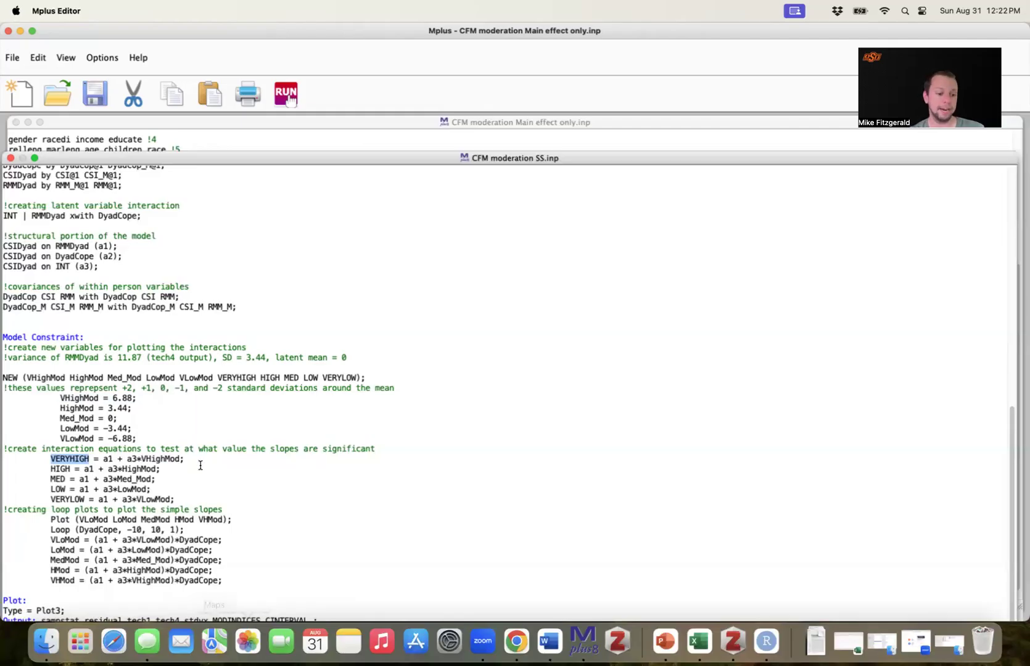
click(94, 459)
drag(52, 460, 195, 460)
drag(50, 469, 161, 470)
drag(51, 479, 185, 500)
click(142, 489)
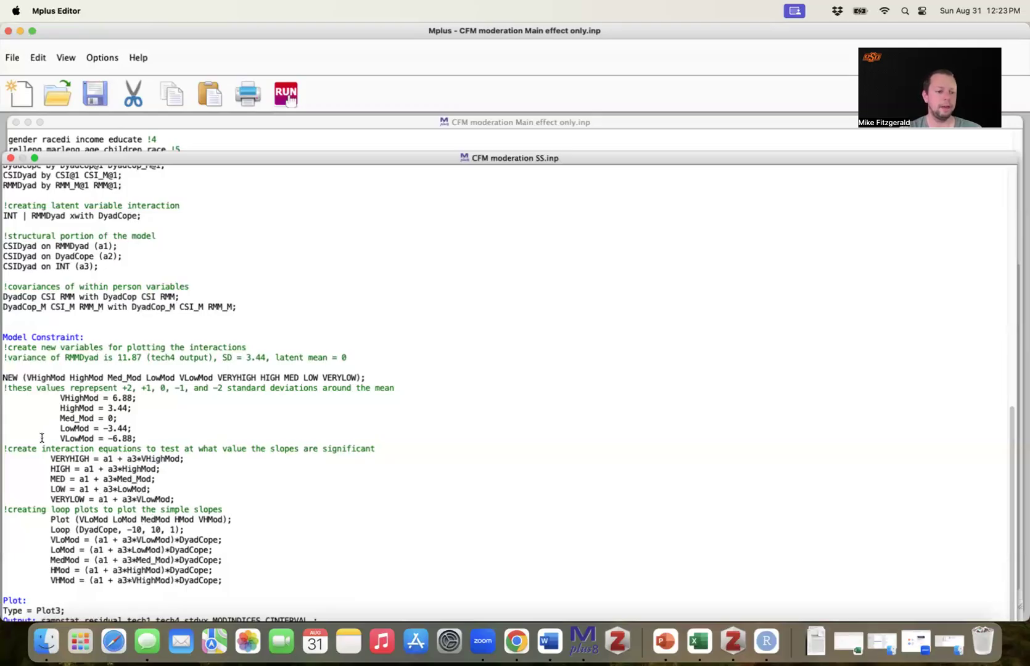
Delete the loop plot comment and commands for the simple slopes from Model Constraint and run the model
drag(4, 510, 244, 576)
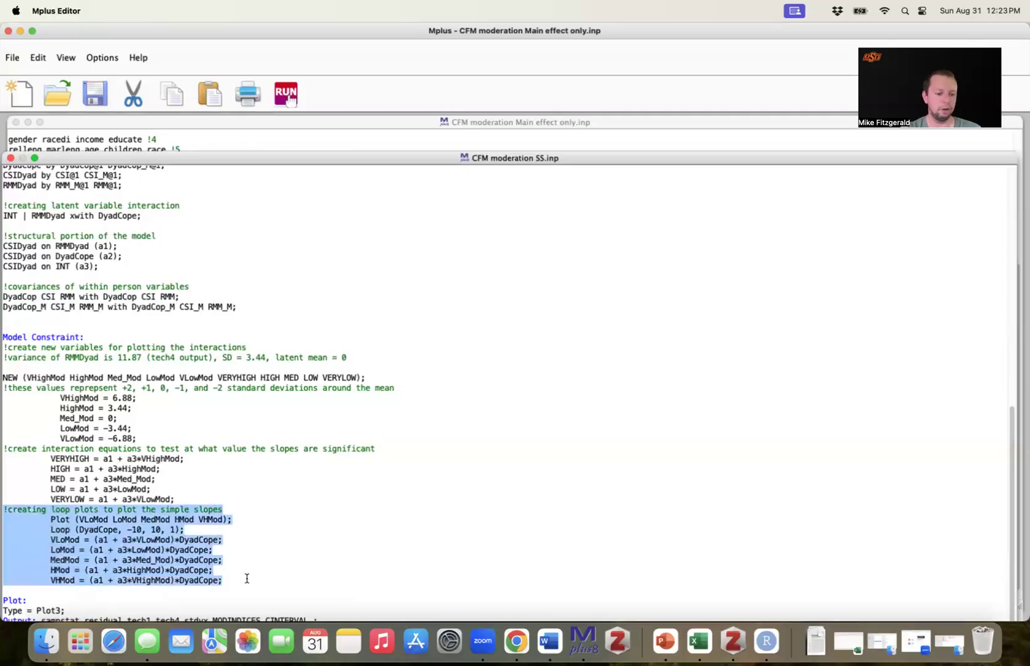
key(BackSpace)
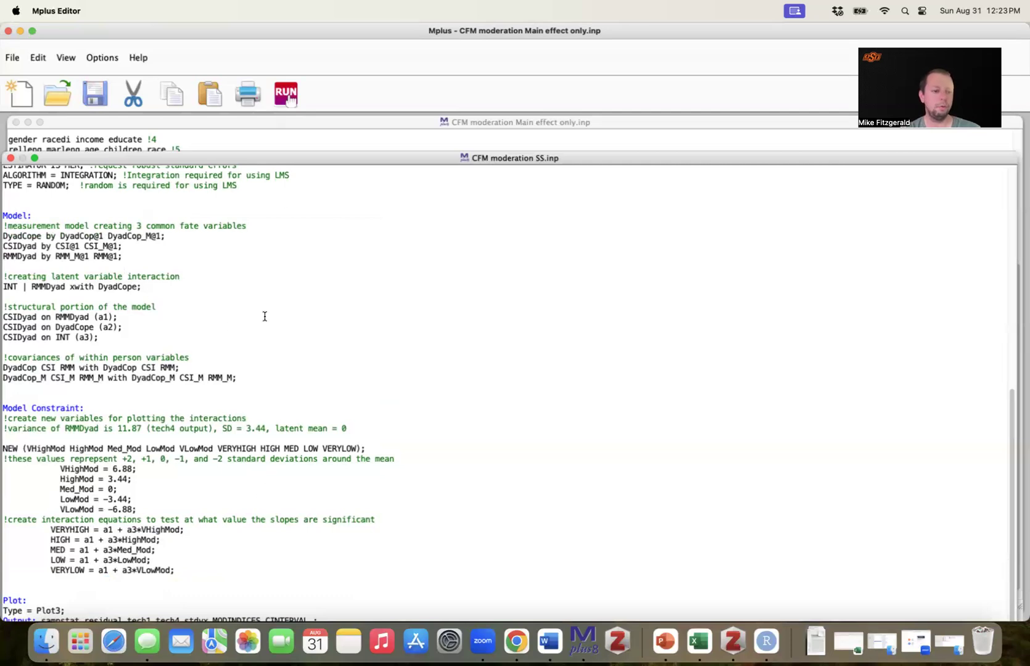
click(294, 93)
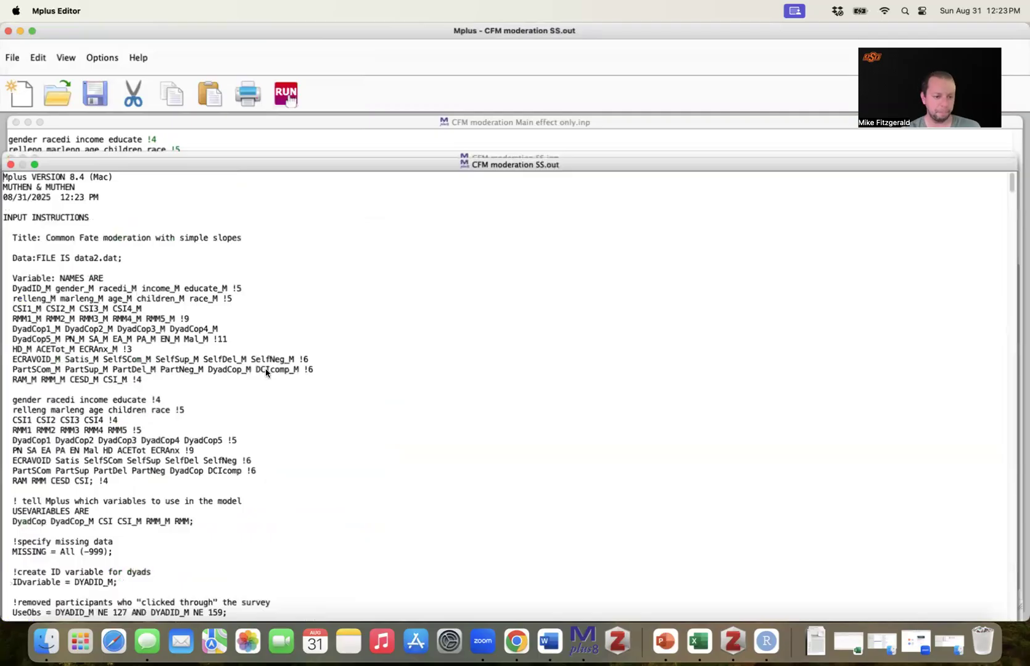
scroll(265, 372, down, 15)
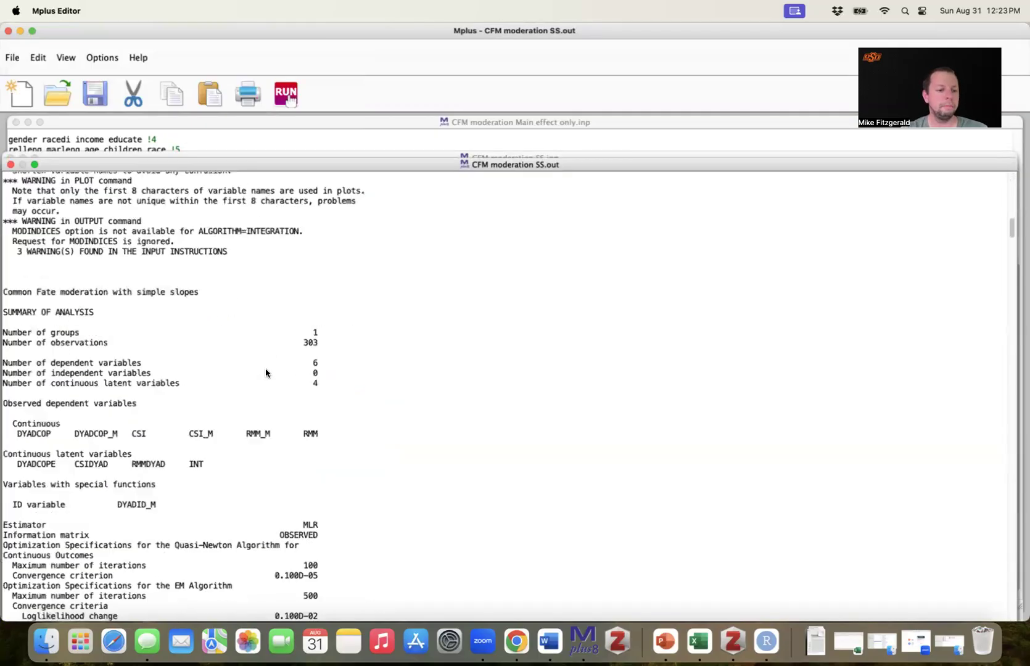
Examine the Model Fit Information of the moderation output, focusing on the loglikelihood H0 value and scaling correction factor
scroll(265, 371, down, 20)
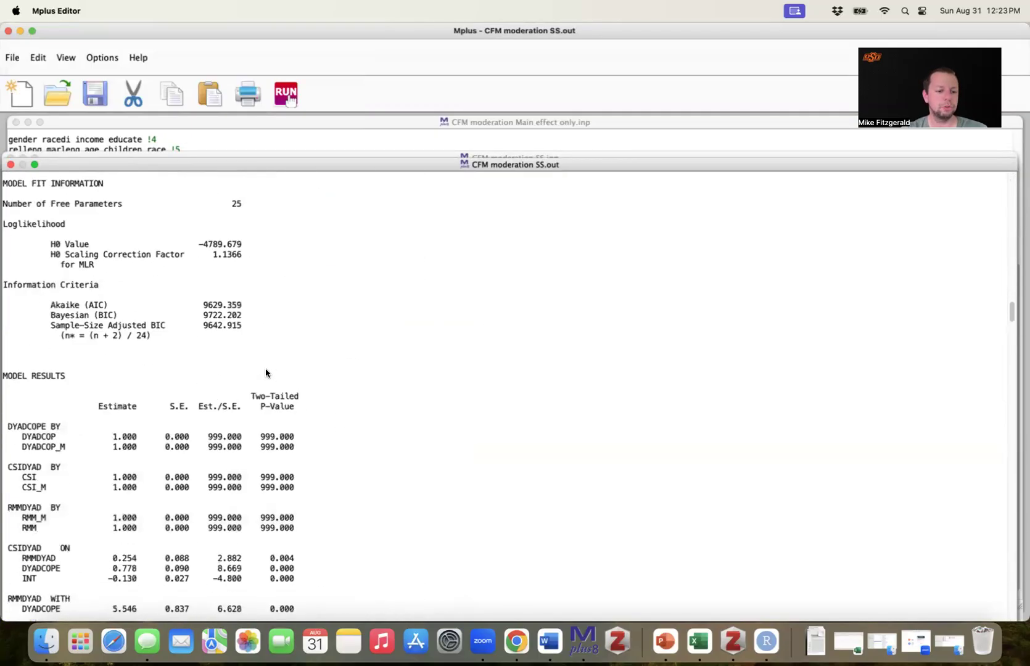
scroll(264, 372, up, 3)
drag(4, 275, 275, 436)
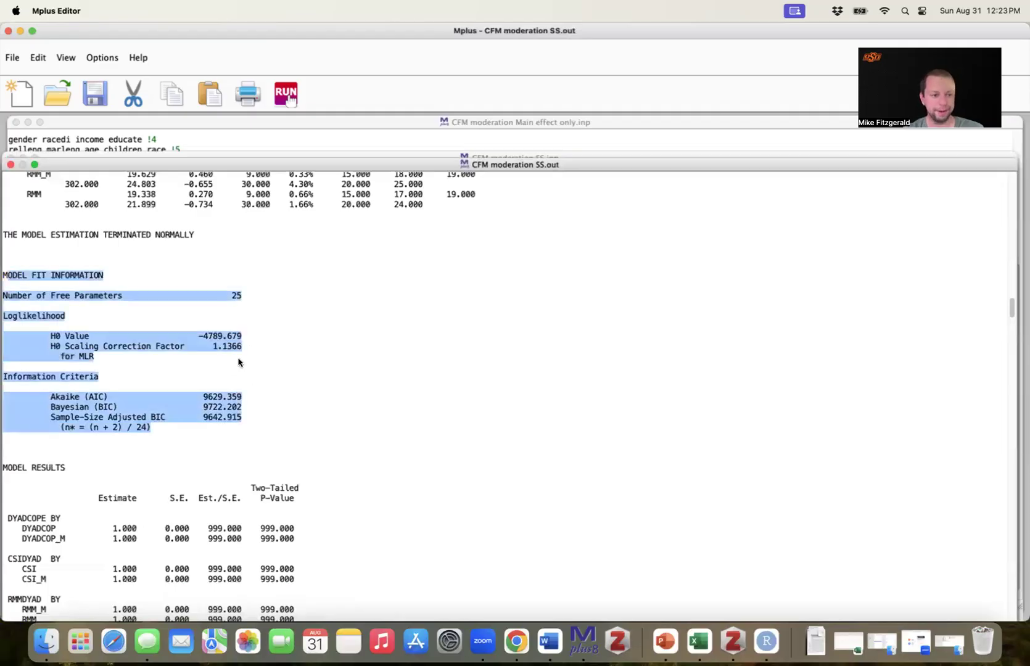
click(152, 359)
drag(3, 316, 256, 343)
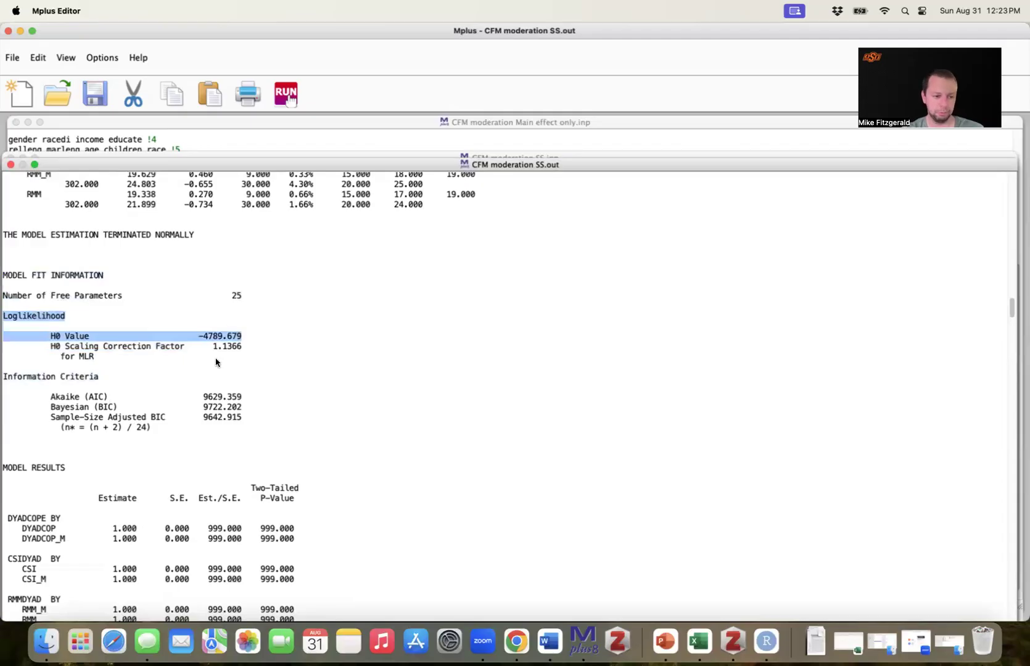
click(186, 336)
Read the Model Results down to the CSIDYAD ON effects and highlight the latent interaction row INT
scroll(186, 336, down, 2)
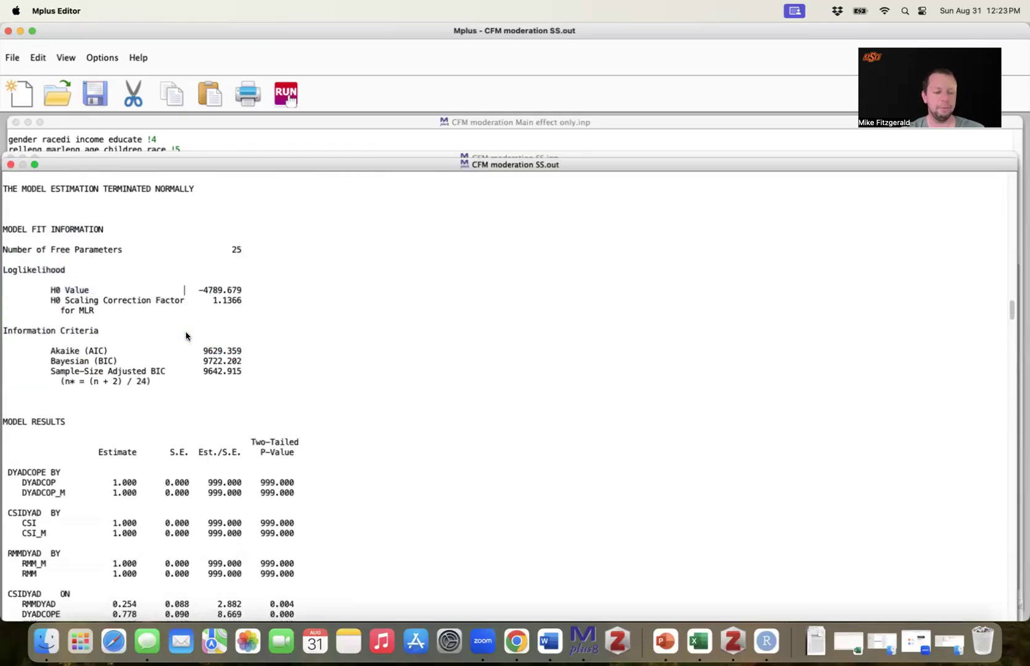
scroll(186, 336, down, 6)
drag(4, 287, 179, 365)
scroll(180, 364, down, 6)
click(180, 359)
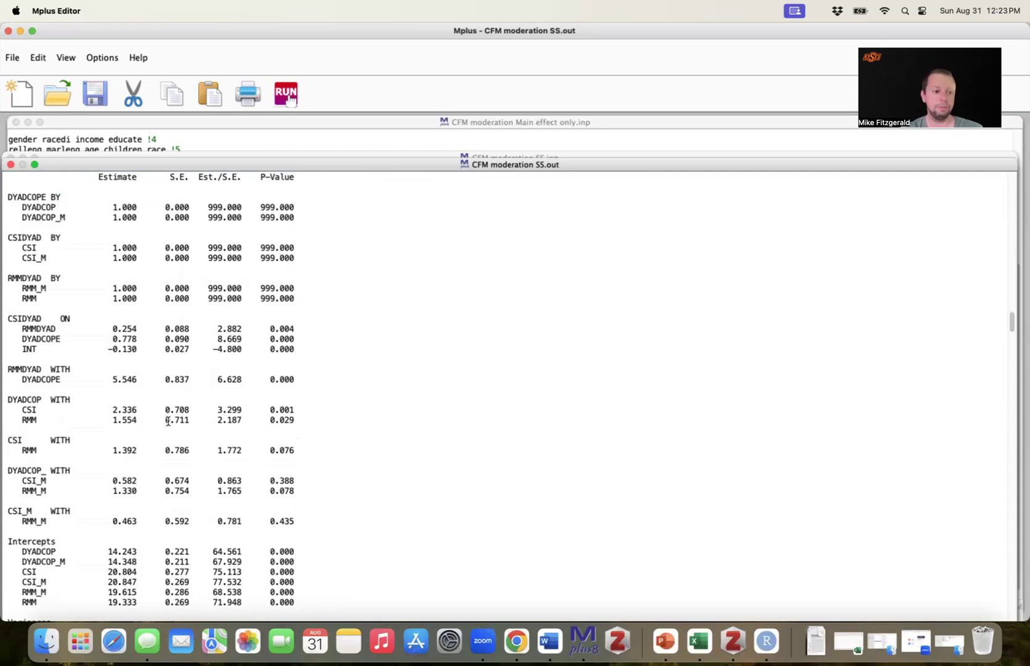
drag(22, 349, 297, 349)
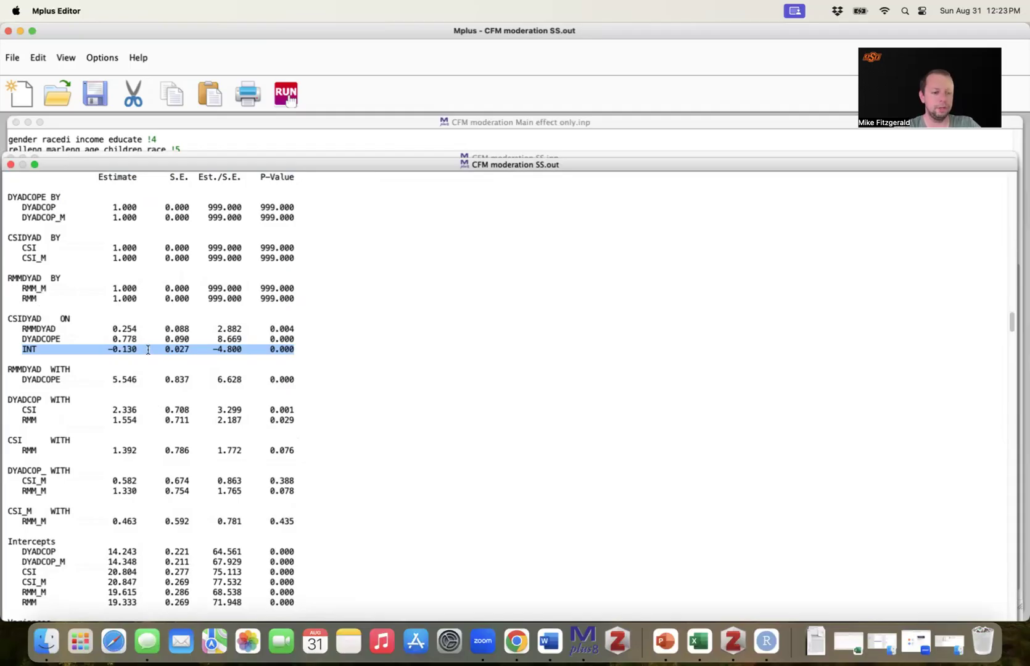
Find the CSIDYAD residual variance and latent R-square in the standardized results and R-SQUARE section
scroll(185, 347, down, 15)
scroll(148, 350, down, 10)
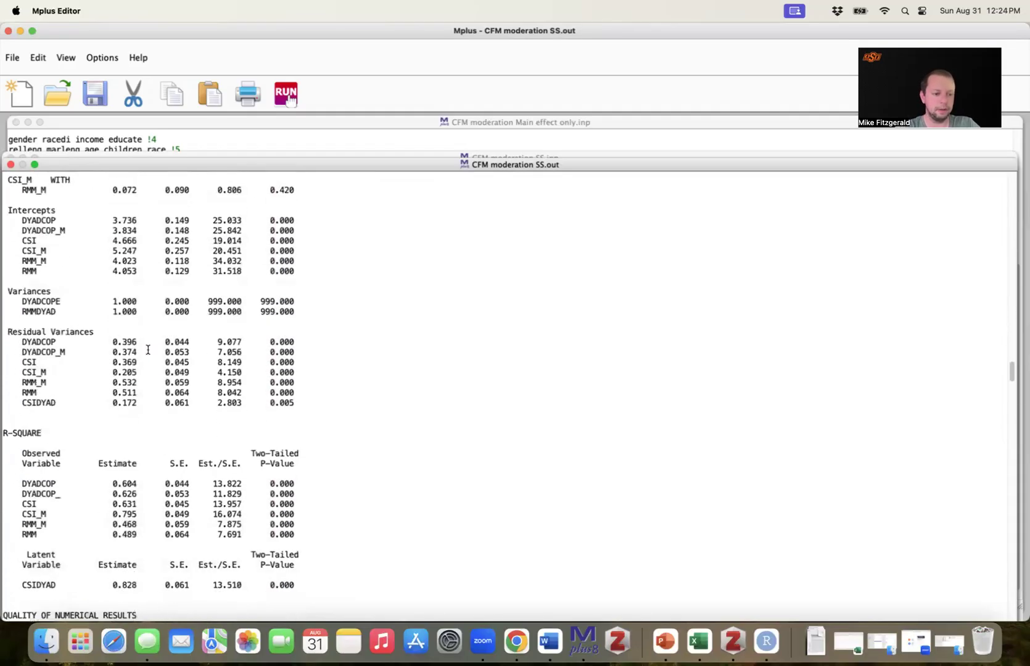
drag(22, 402, 296, 402)
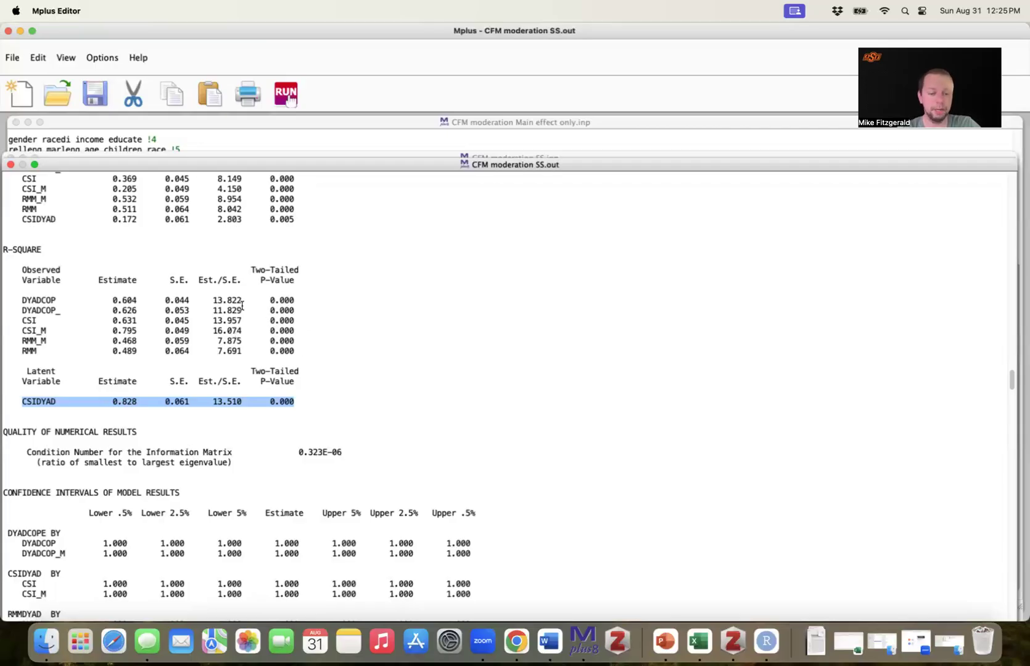
Switch to RStudio and examine the library(SBSDiff) line of the SBSDiff Test.R script
key(ctrl+Right)
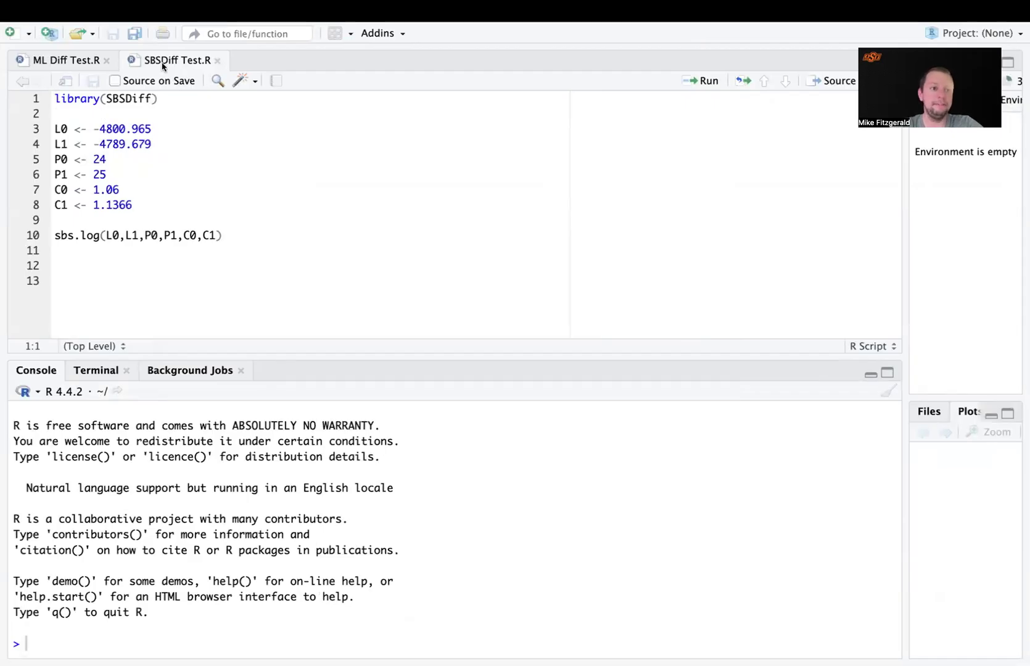
drag(166, 102, 94, 100)
click(173, 130)
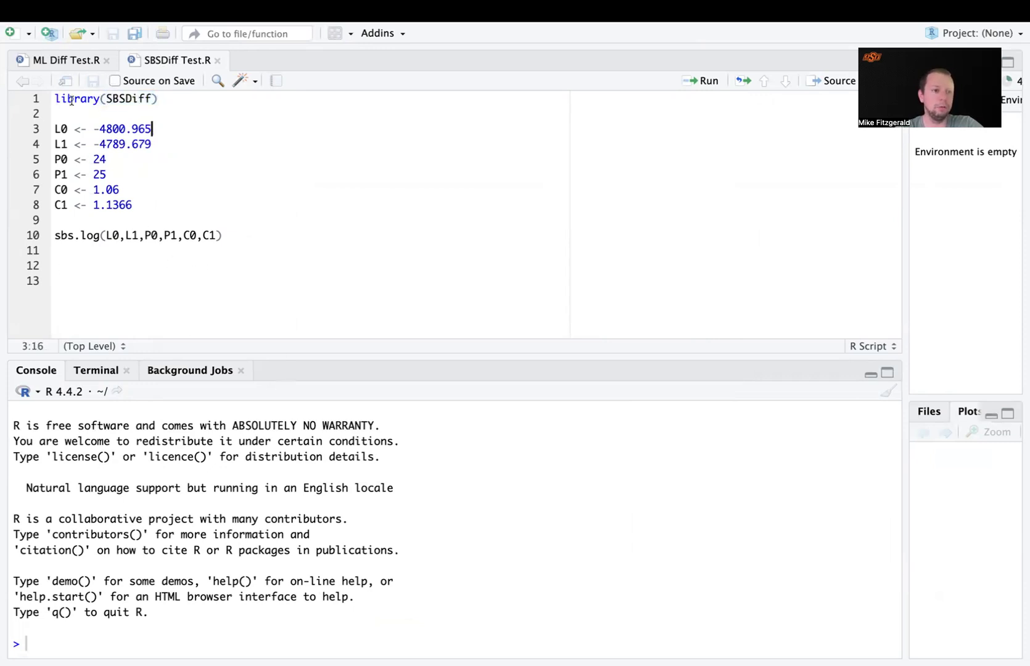
drag(54, 99, 180, 97)
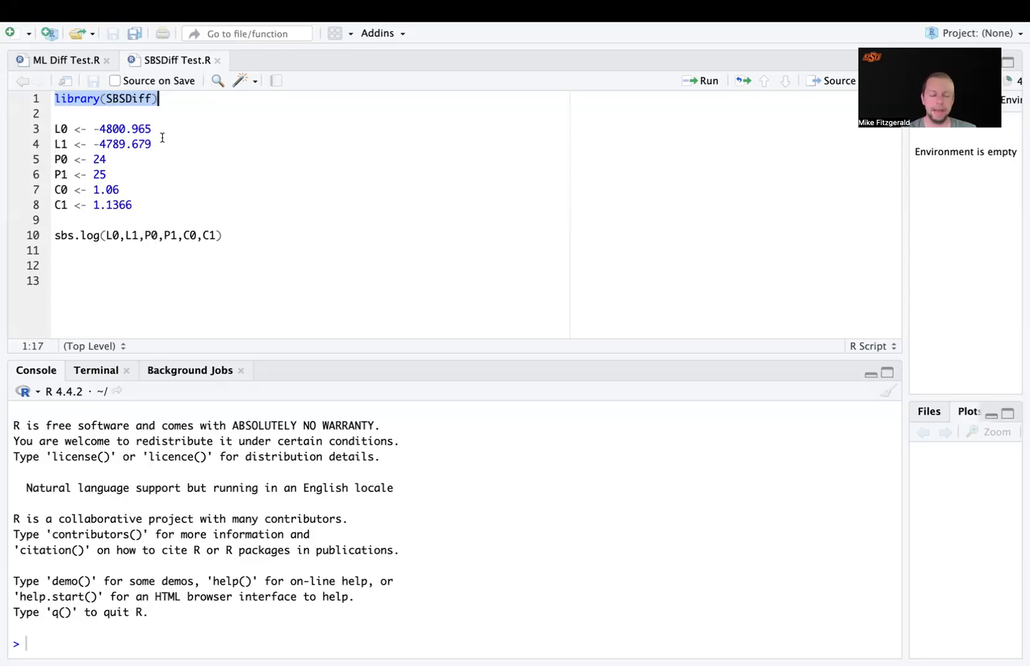
click(93, 109)
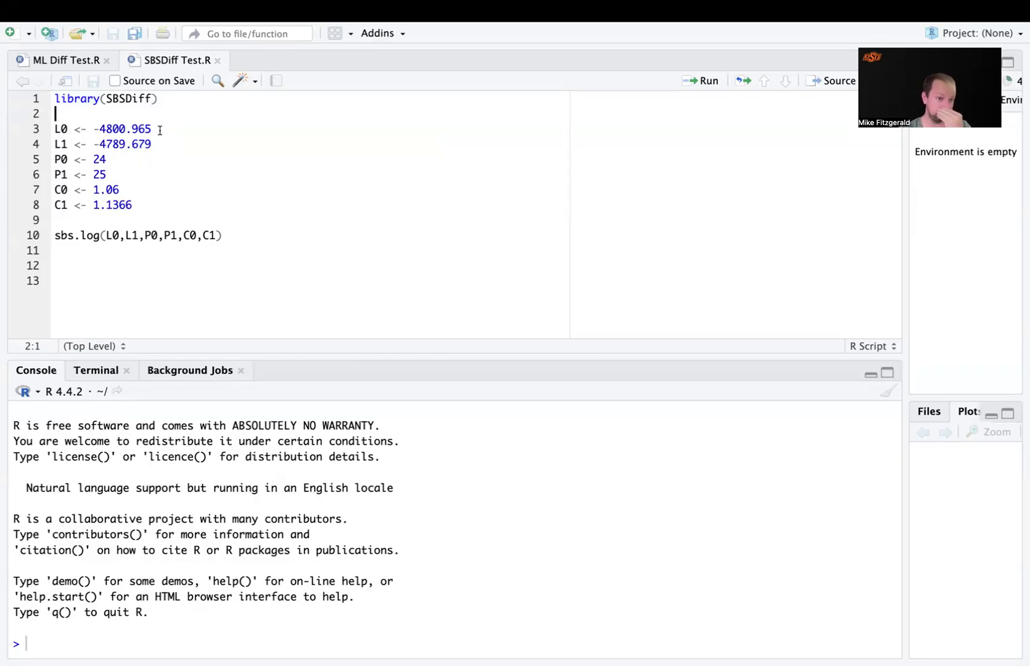
Review the L0 and L1 loglikelihood assignments in the script one after the other
drag(154, 130, 42, 134)
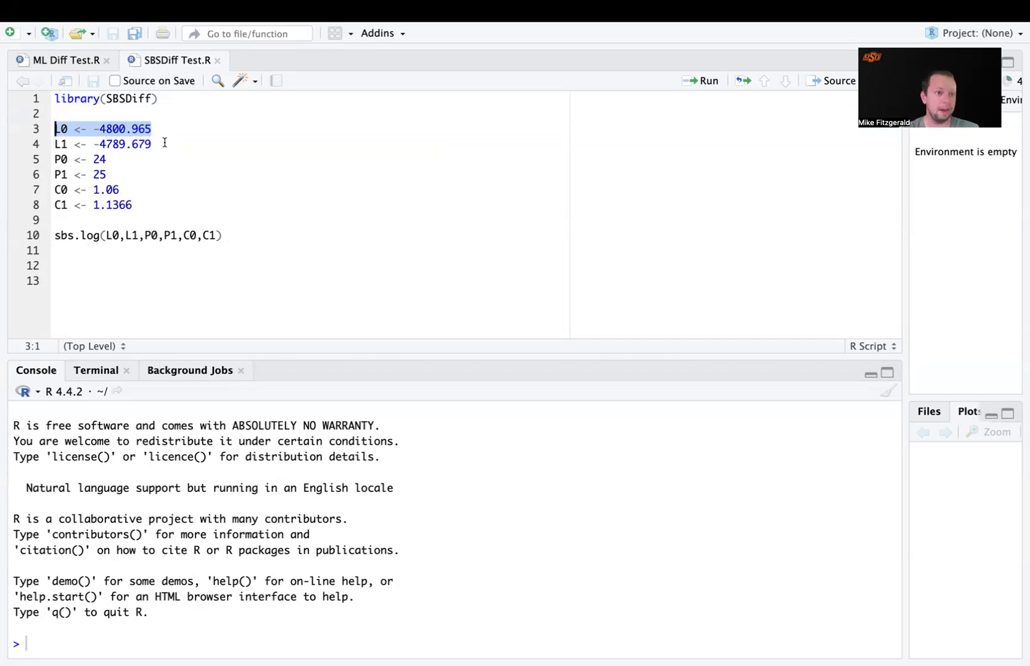
click(42, 139)
drag(42, 139, 43, 136)
click(87, 145)
drag(153, 143, 51, 138)
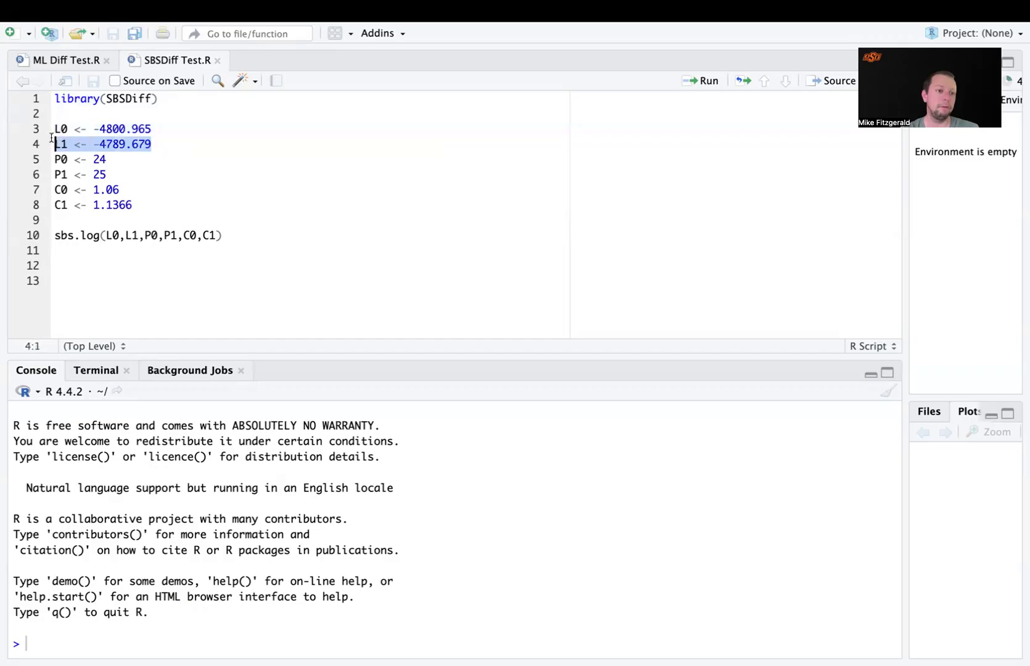
Annotate the L0 line with the comment "#main effect only model" and the L1 line with "#interaction model"
click(168, 144)
click(179, 131)
text(#main effe)
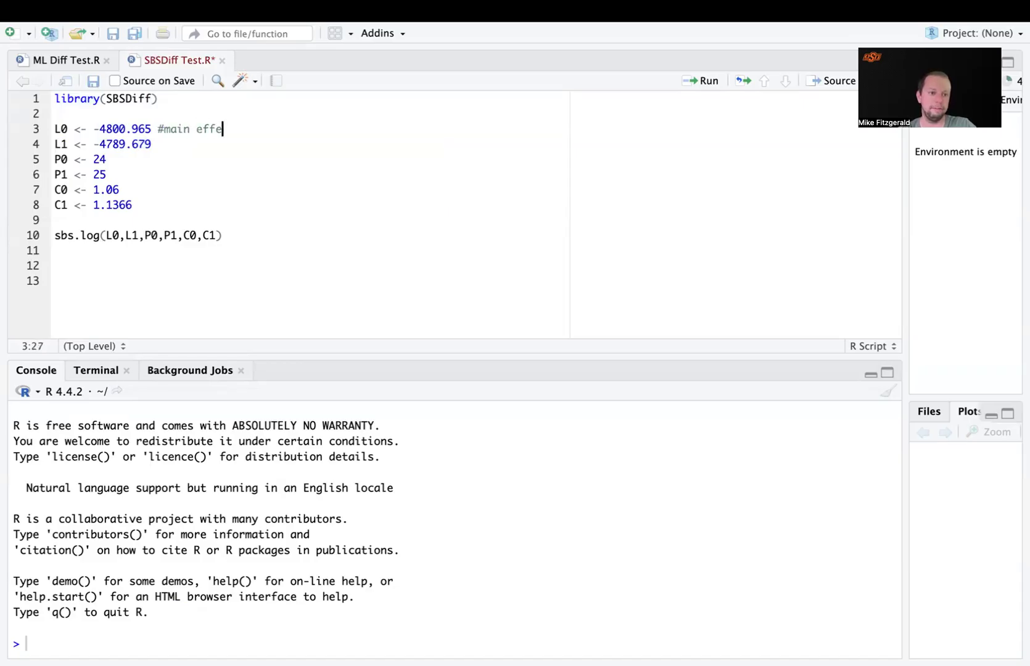
text(ct only model)
key(Down)
text(#)
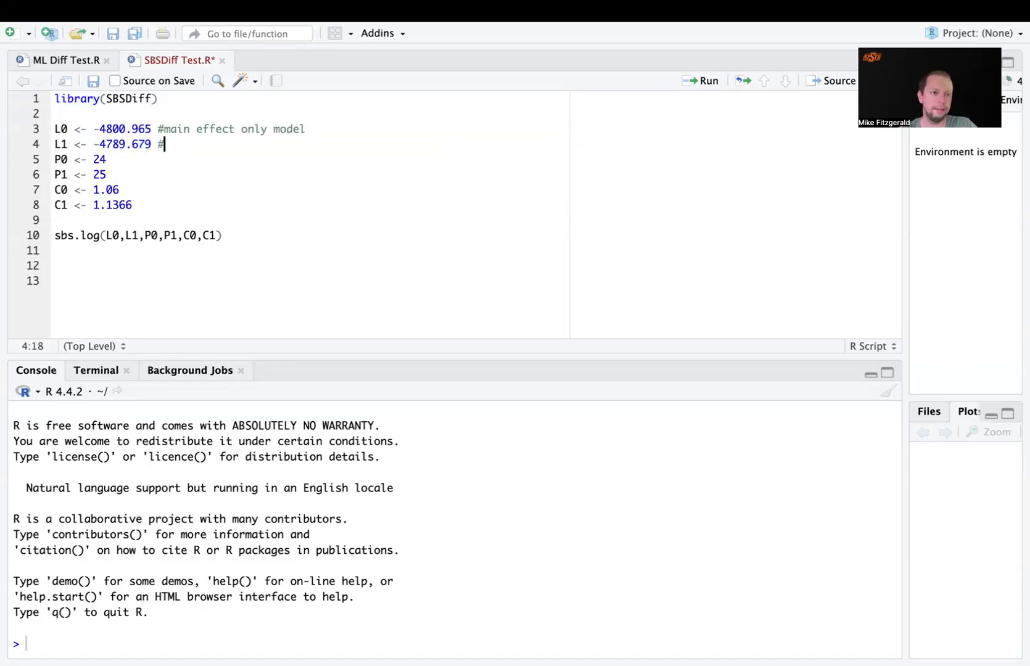
text(interaction model)
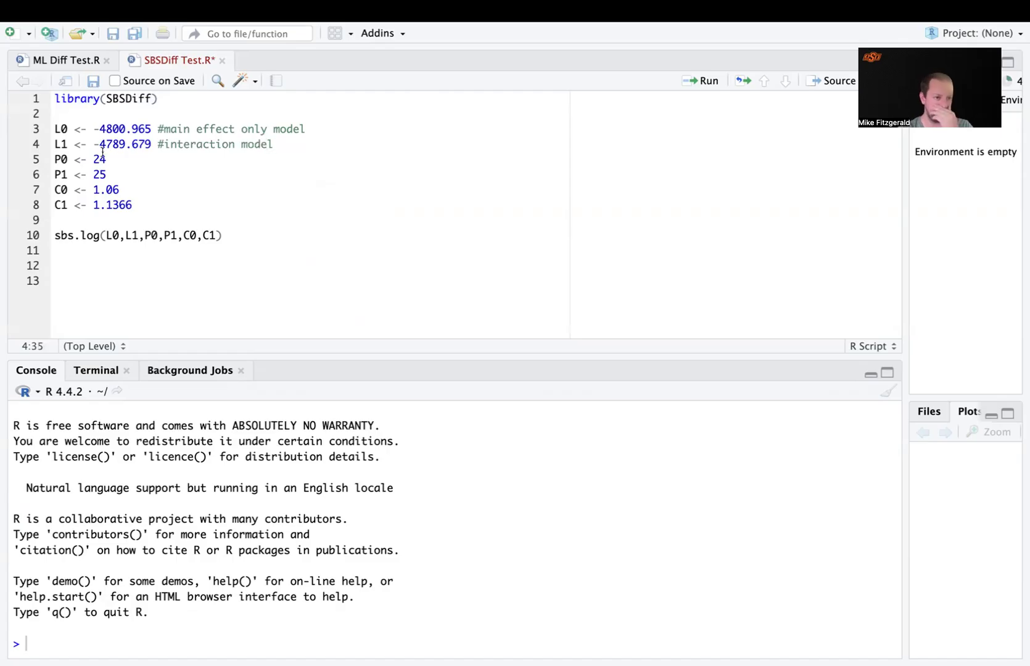
Review the P0 and P1 parameter count assignments in the script
click(137, 157)
drag(56, 159, 68, 160)
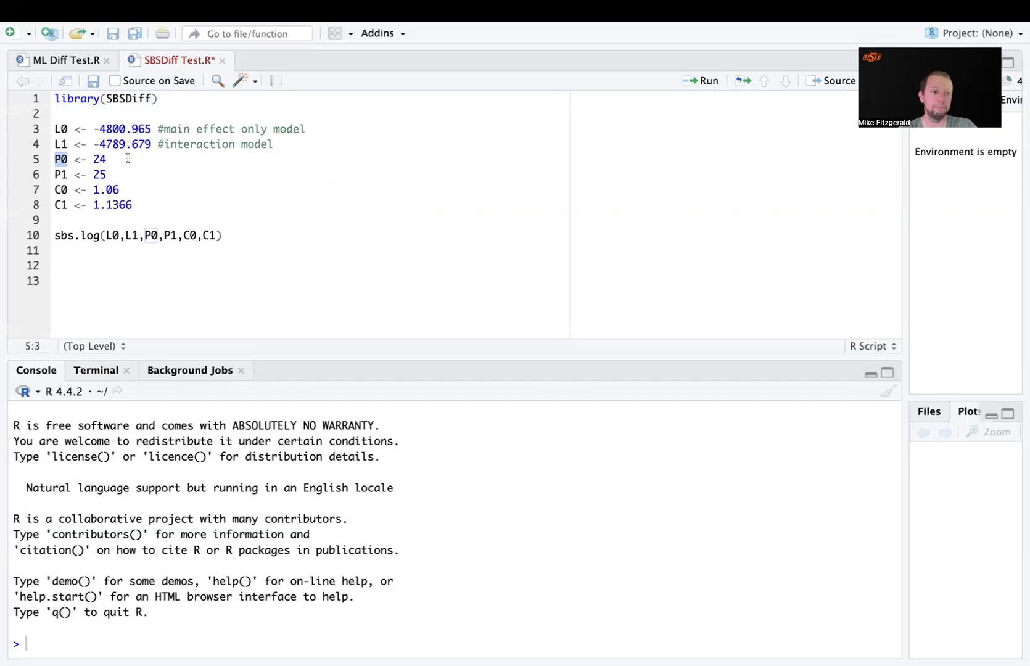
drag(55, 174, 67, 174)
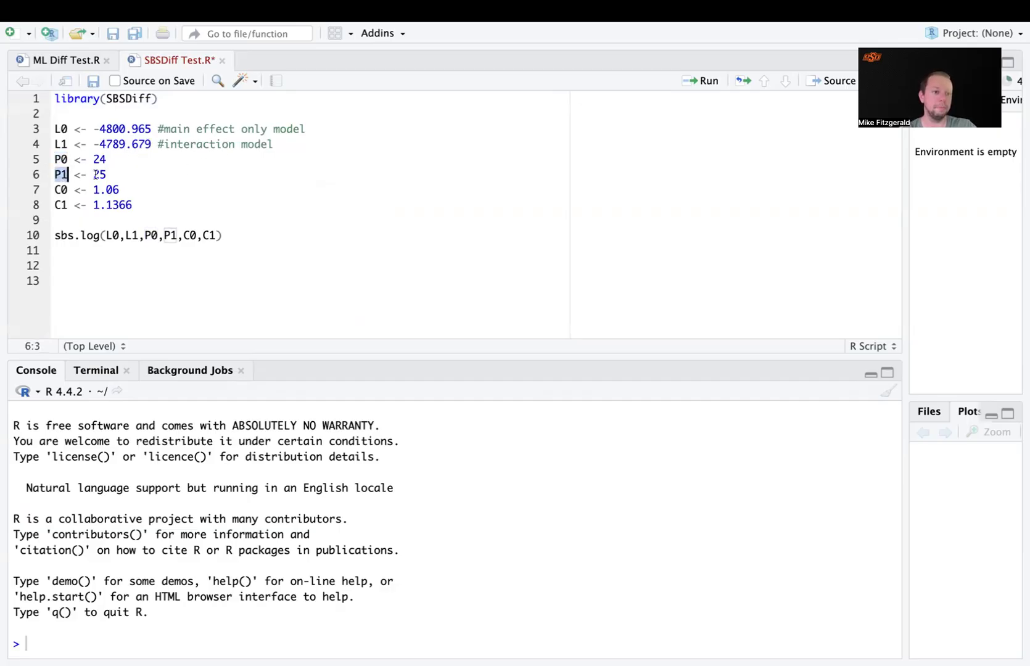
drag(109, 159, 55, 159)
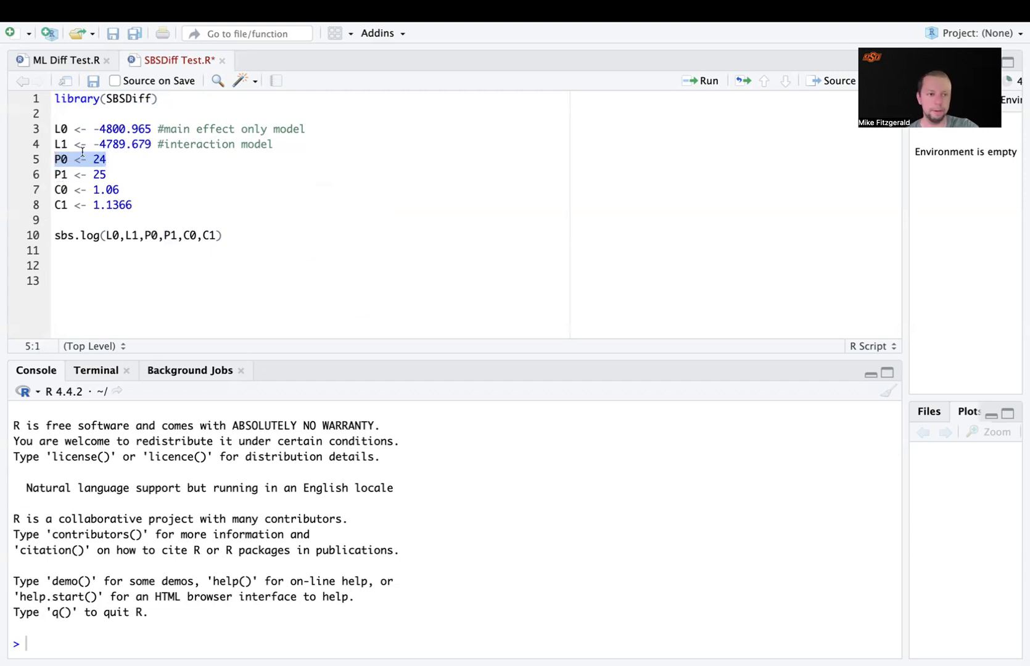
Switch back to the Mplus output and locate the Number of Free Parameters under Model Fit Information
key(ctrl+Left)
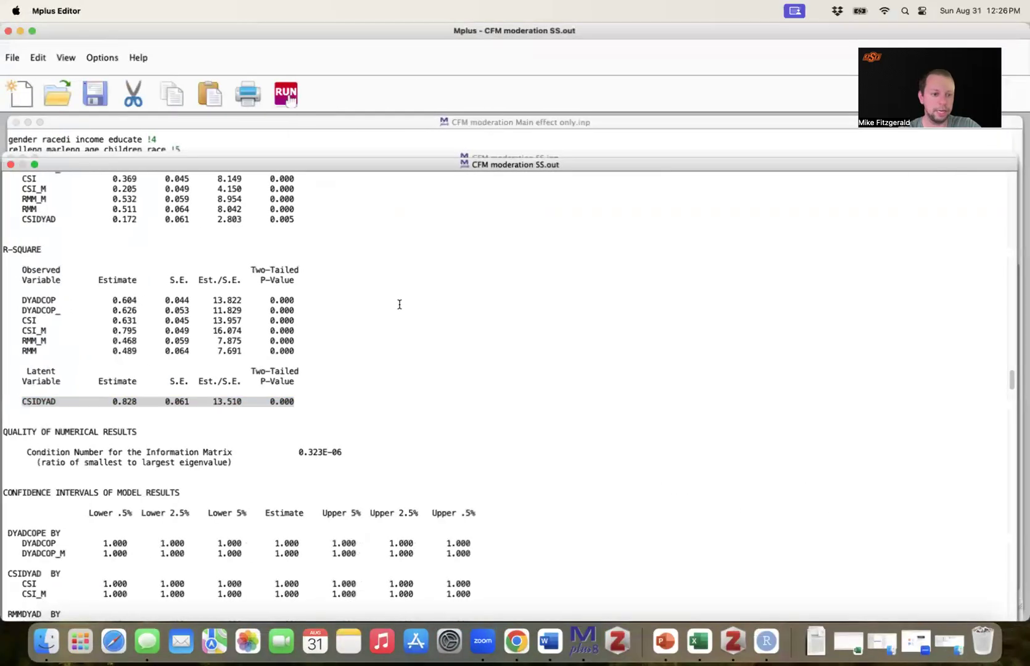
scroll(399, 304, up, 20)
scroll(399, 303, down, 5)
scroll(399, 304, down, 20)
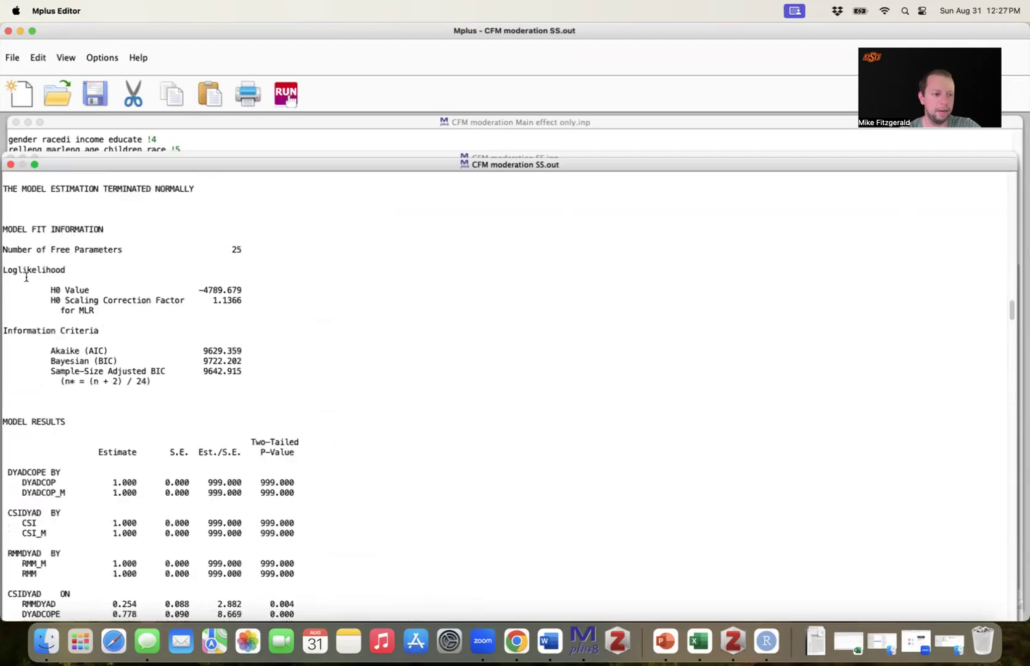
scroll(26, 277, up, 3)
drag(2, 275, 281, 291)
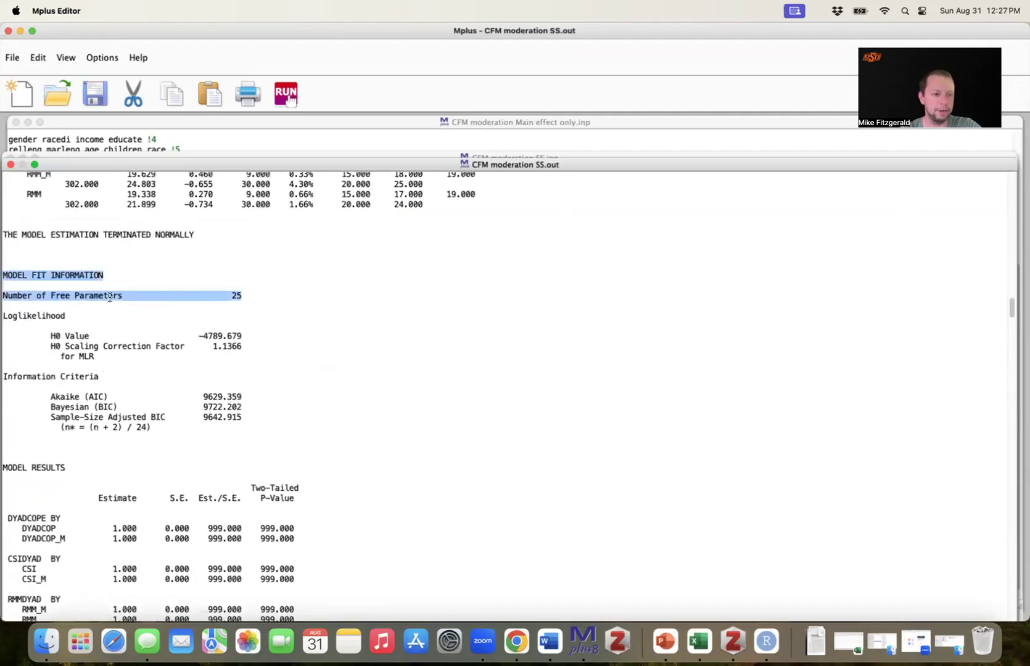
click(229, 296)
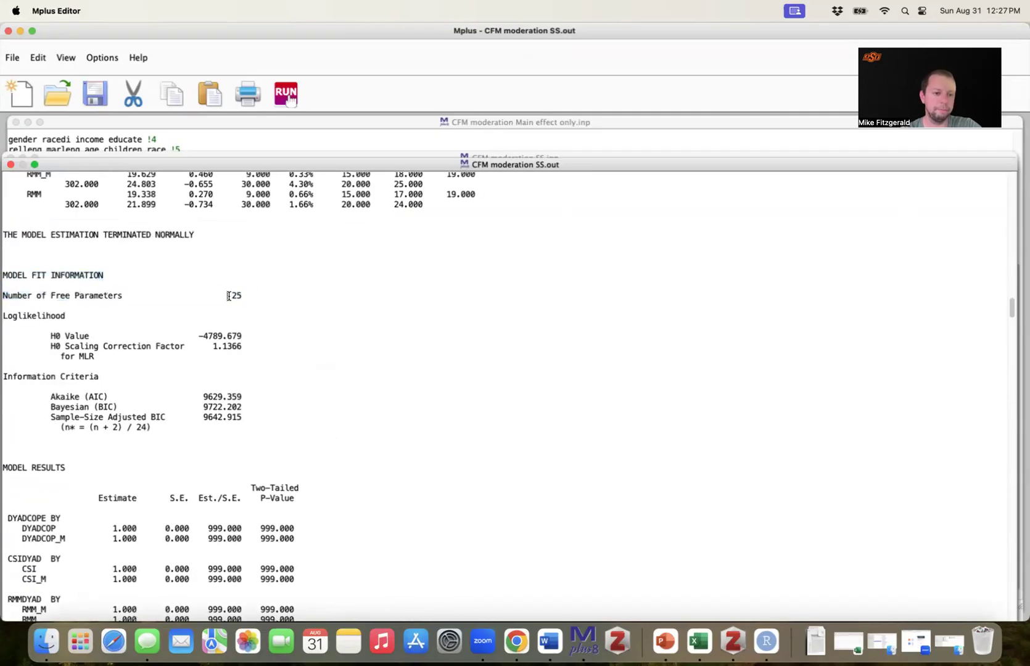
Return to RStudio and check the P1 assignment against the interaction model's free parameter count
key(ctrl+Right)
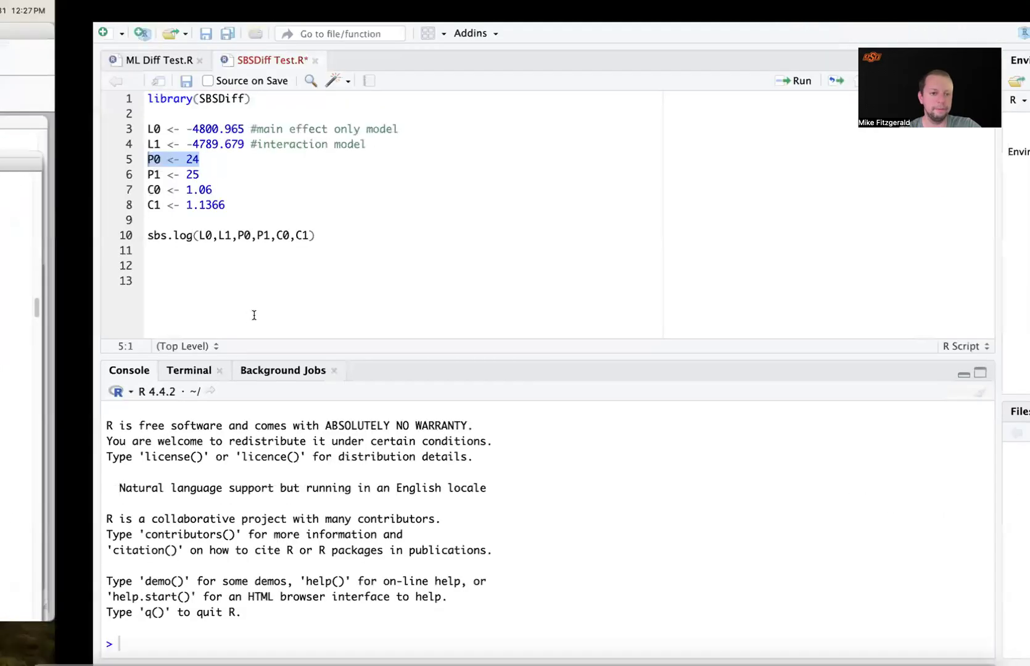
click(121, 190)
click(126, 176)
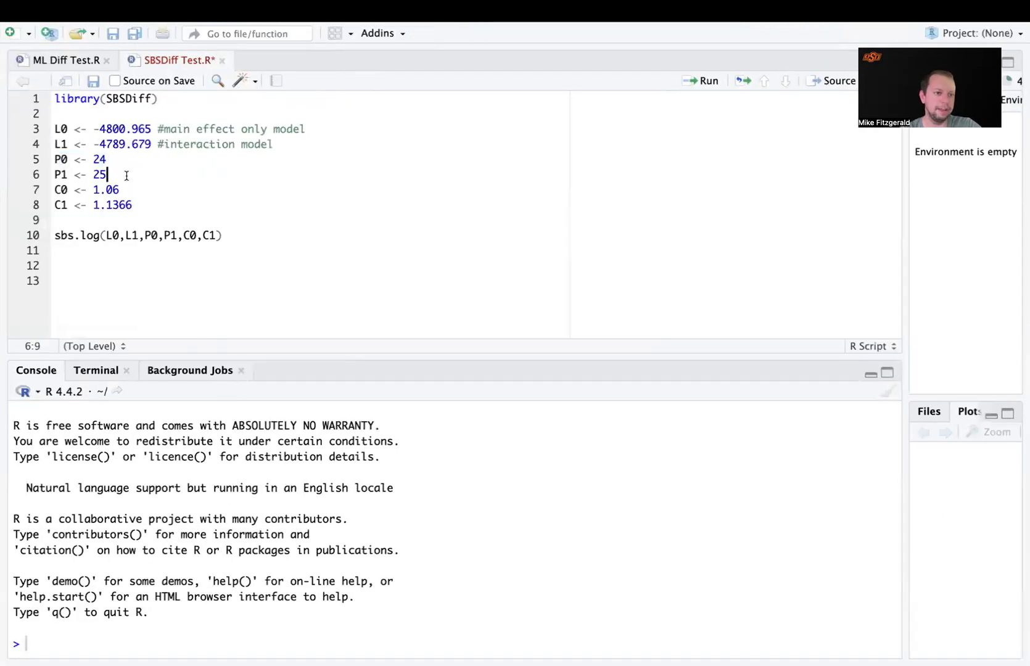
key(super+shift+Left)
key(Right)
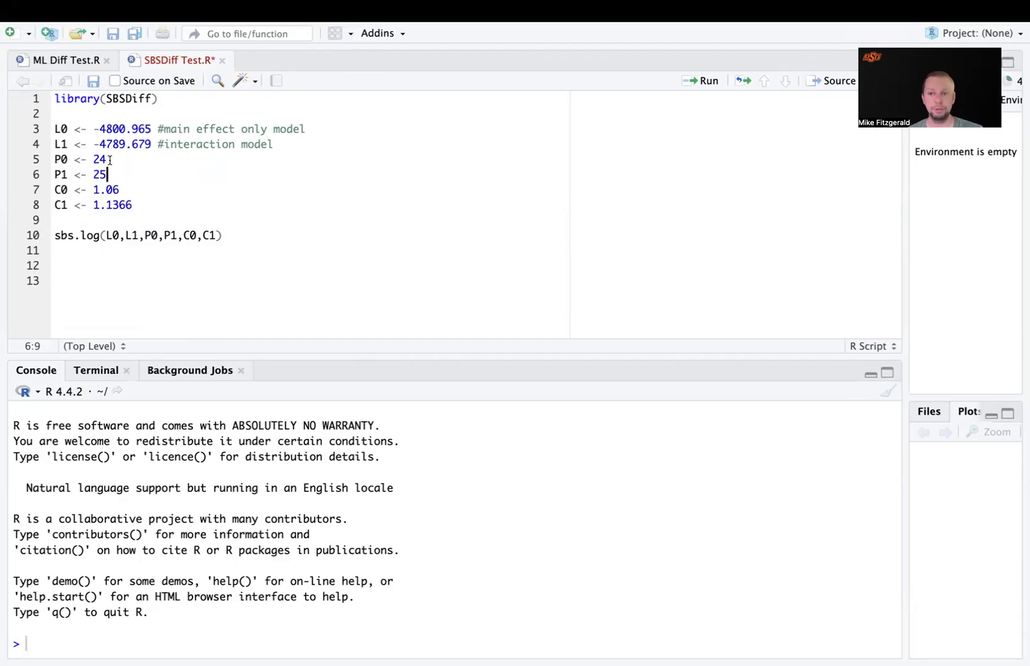
Review the C0 and C1 scaling correction factor assignments, first together and then individually
click(55, 189)
drag(55, 189, 165, 207)
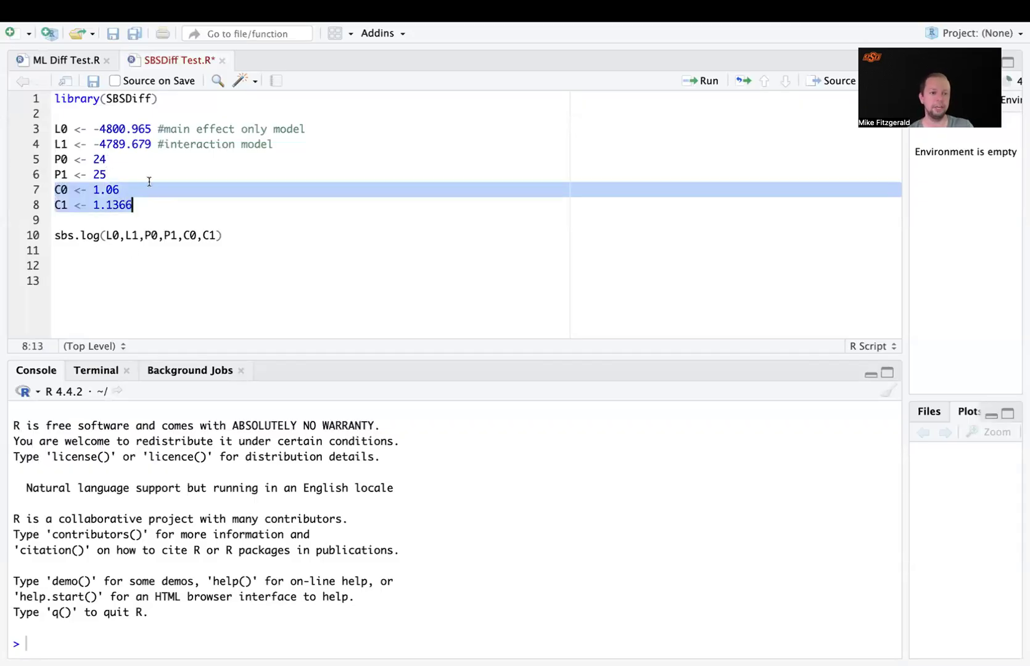
click(165, 202)
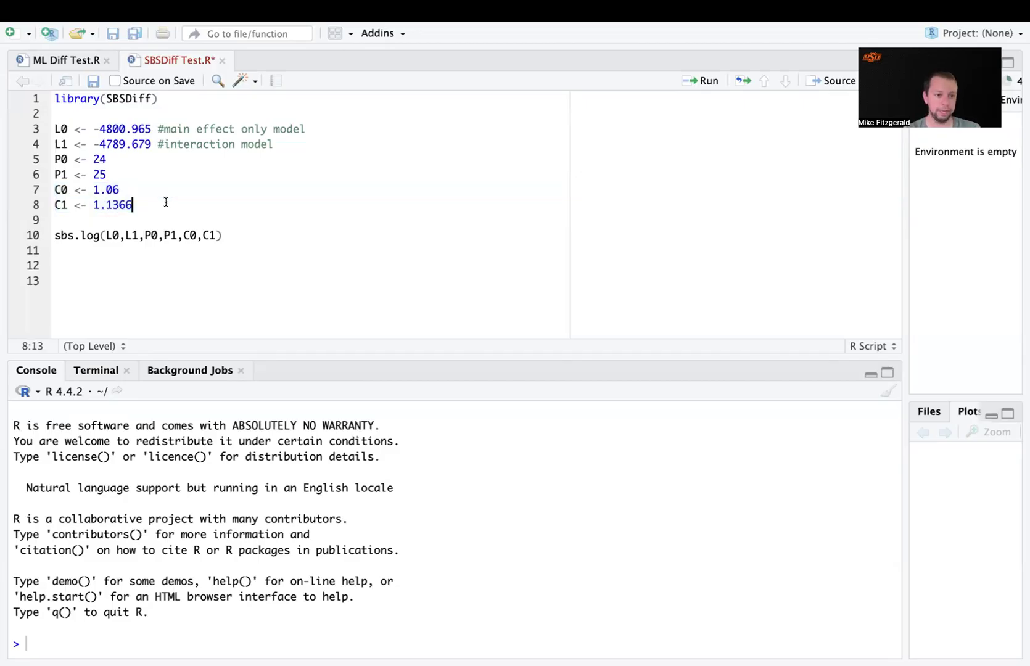
drag(140, 191, 52, 192)
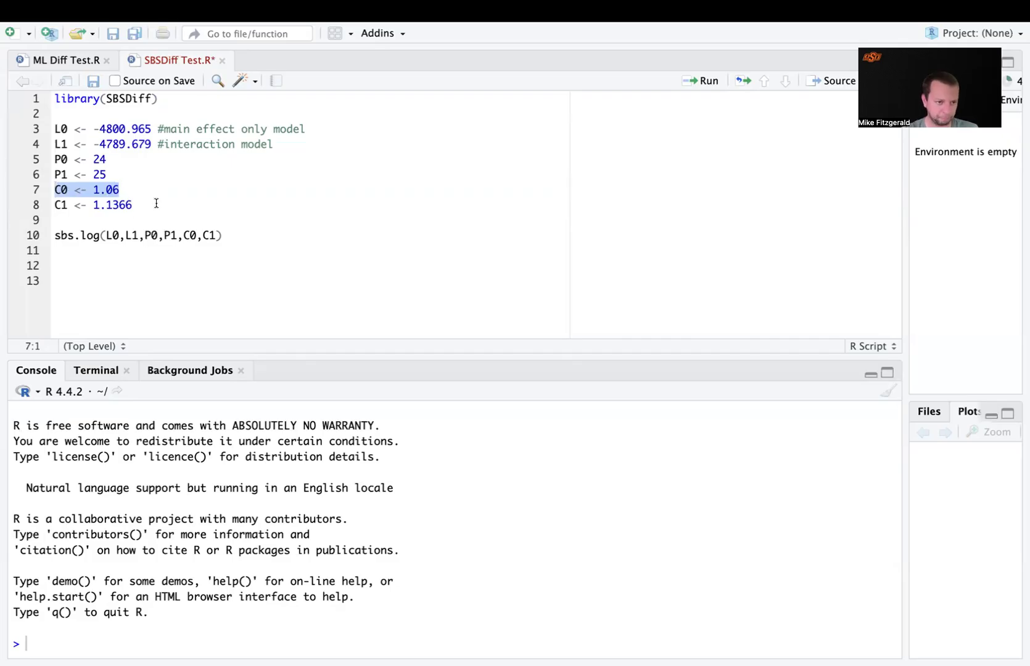
click(155, 203)
drag(154, 202, 49, 208)
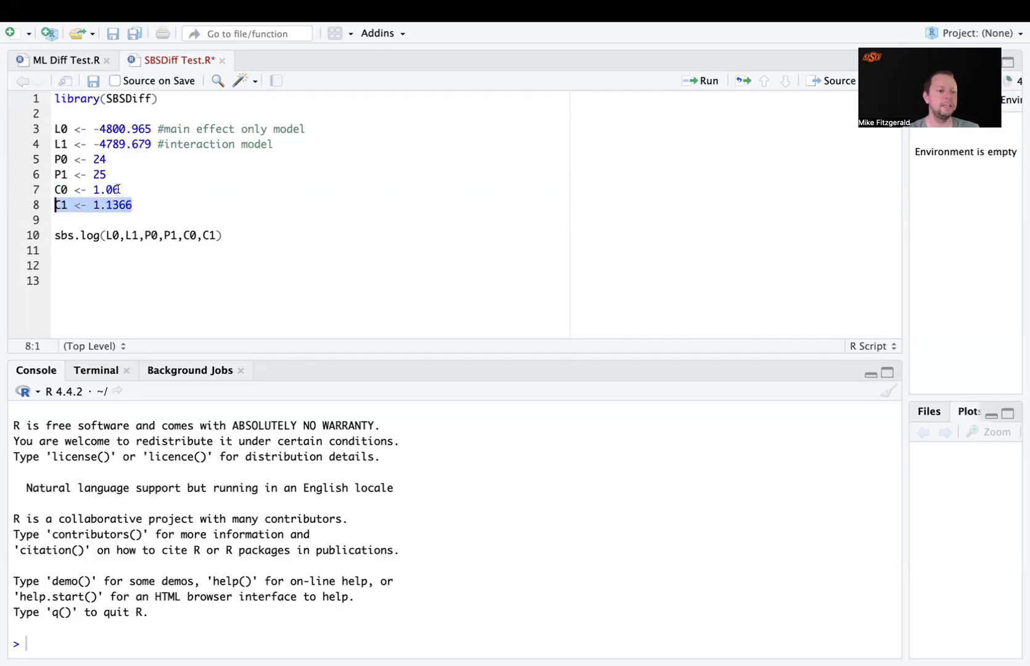
Examine the sbs.log call and trace its arguments L0, L1, P0, P1, C0 and C1 back to their assignments
click(196, 215)
drag(240, 235, 60, 242)
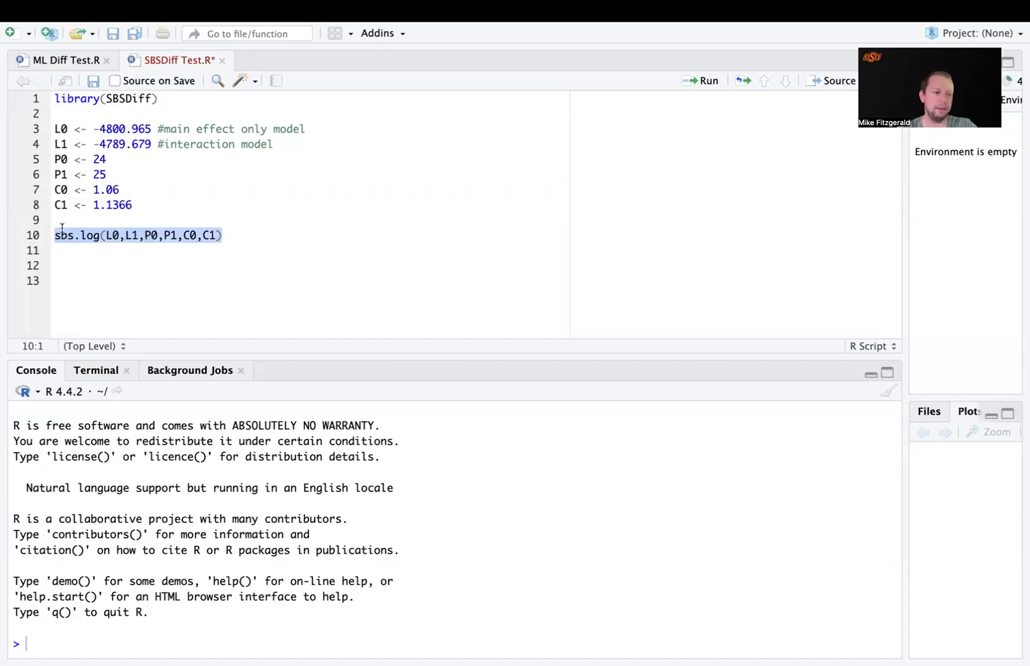
click(119, 235)
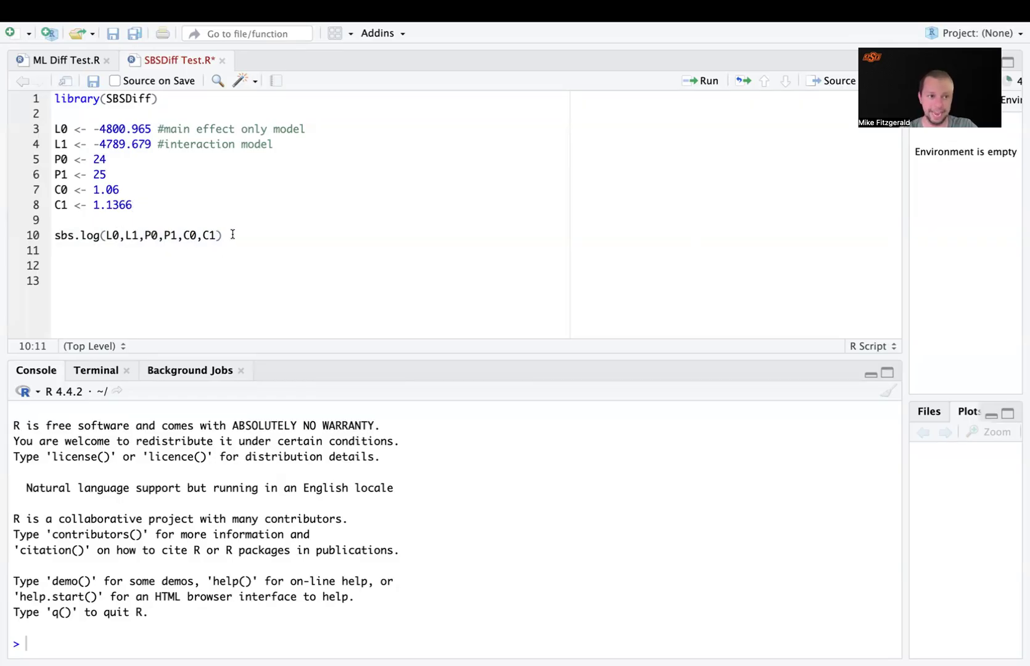
drag(108, 231, 215, 235)
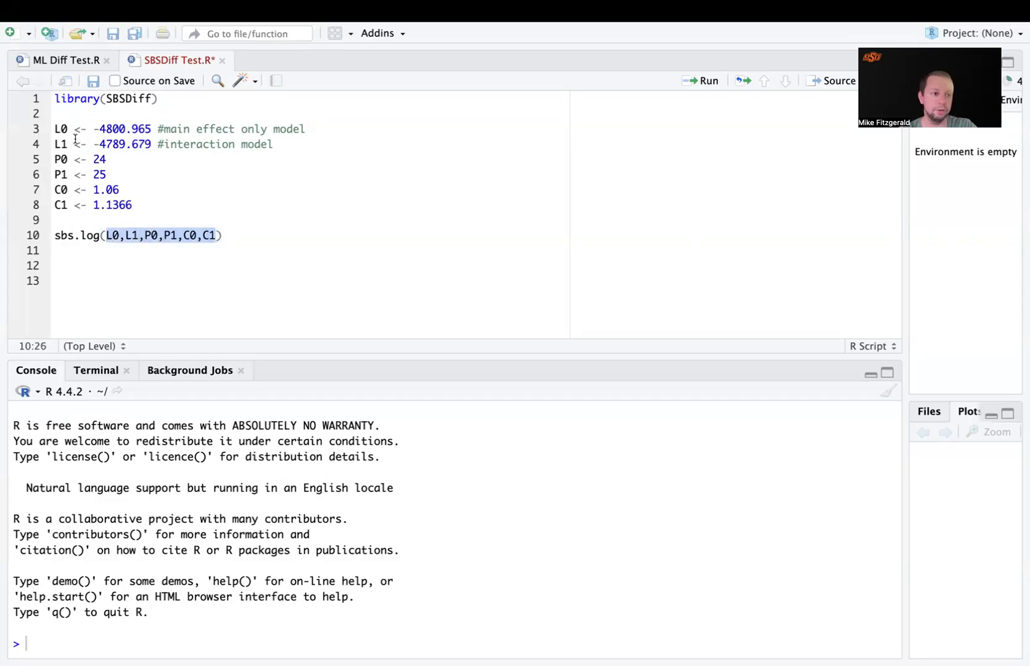
drag(57, 130, 151, 205)
click(152, 205)
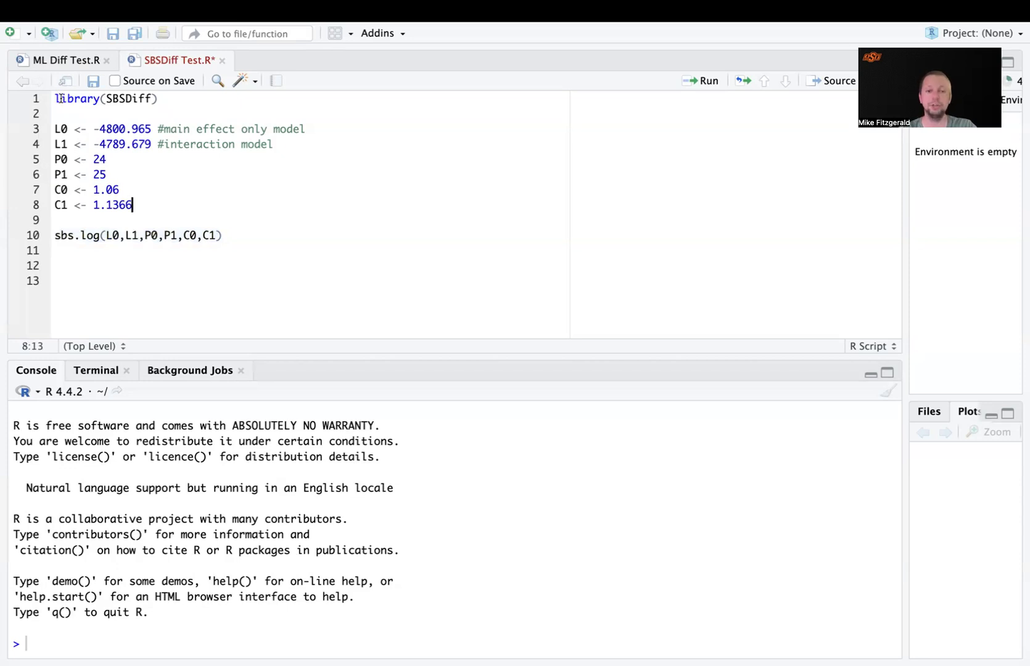
Run the full SBSDiff Test.R script, from loading the SBSDiff library through the sbs.log call, and check its output
drag(55, 98, 276, 235)
click(710, 80)
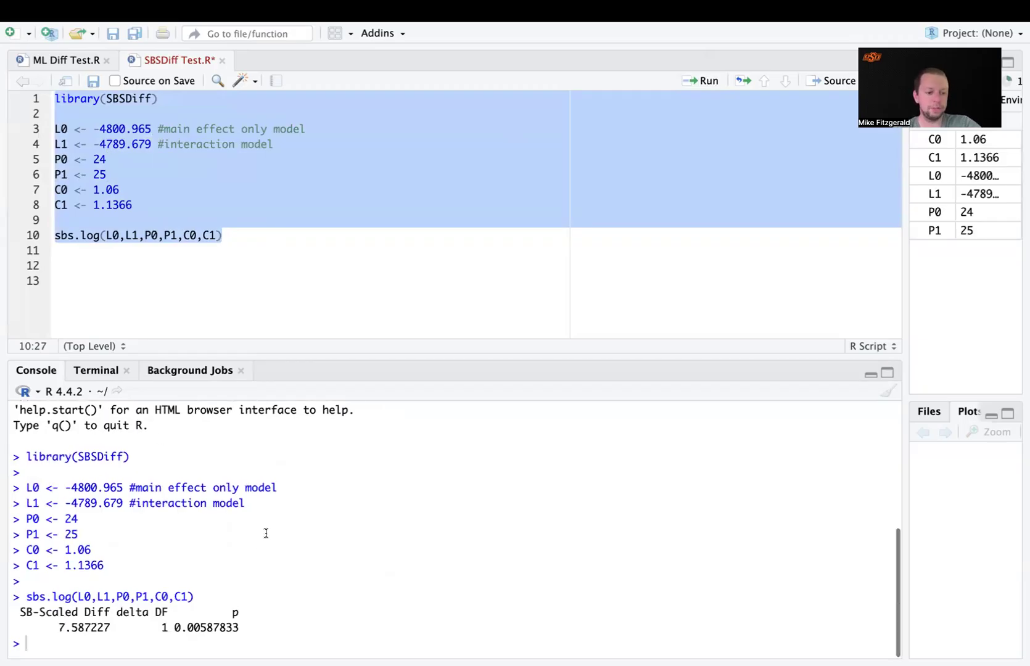
drag(19, 608, 274, 629)
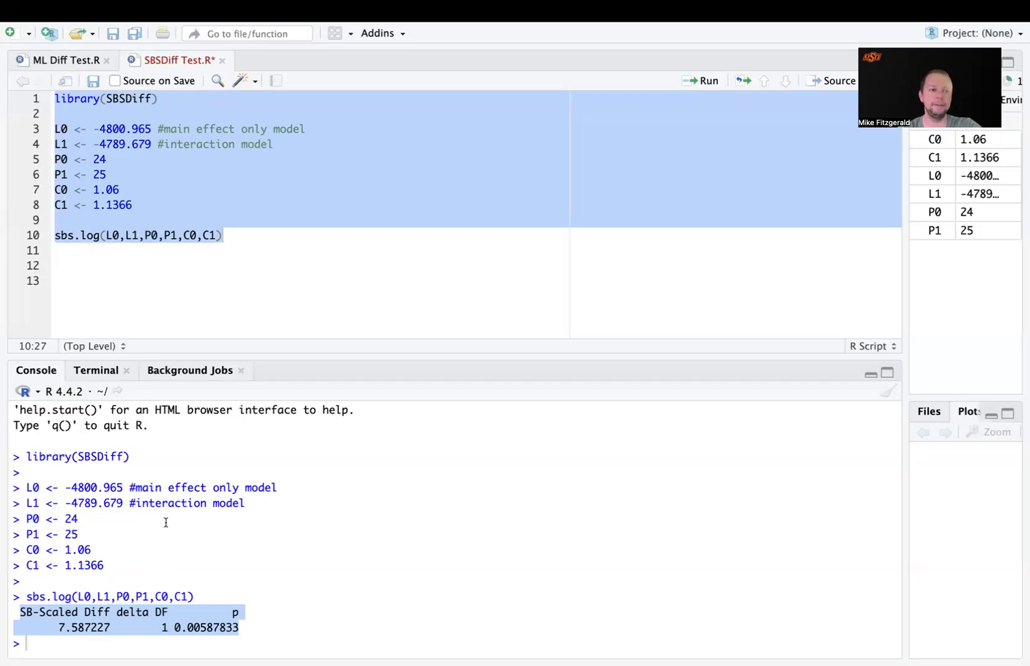
Compare the L0 and L1 loglikelihood assignments and read the delta DF and p value of the scaled difference test
click(117, 317)
drag(99, 128, 152, 144)
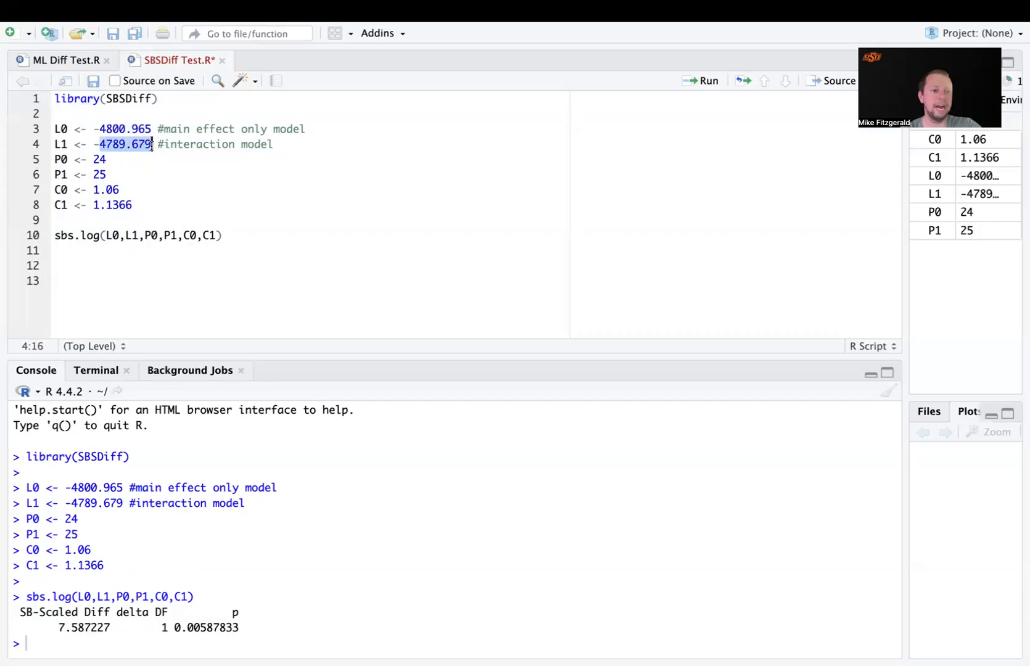
click(126, 169)
drag(275, 143, 26, 146)
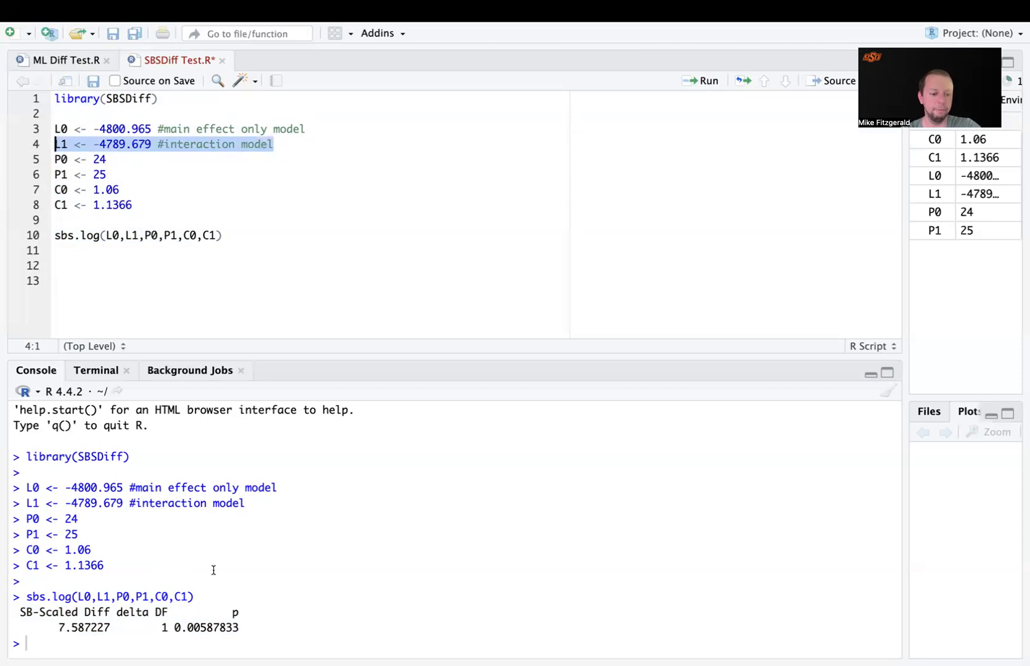
drag(159, 630, 245, 632)
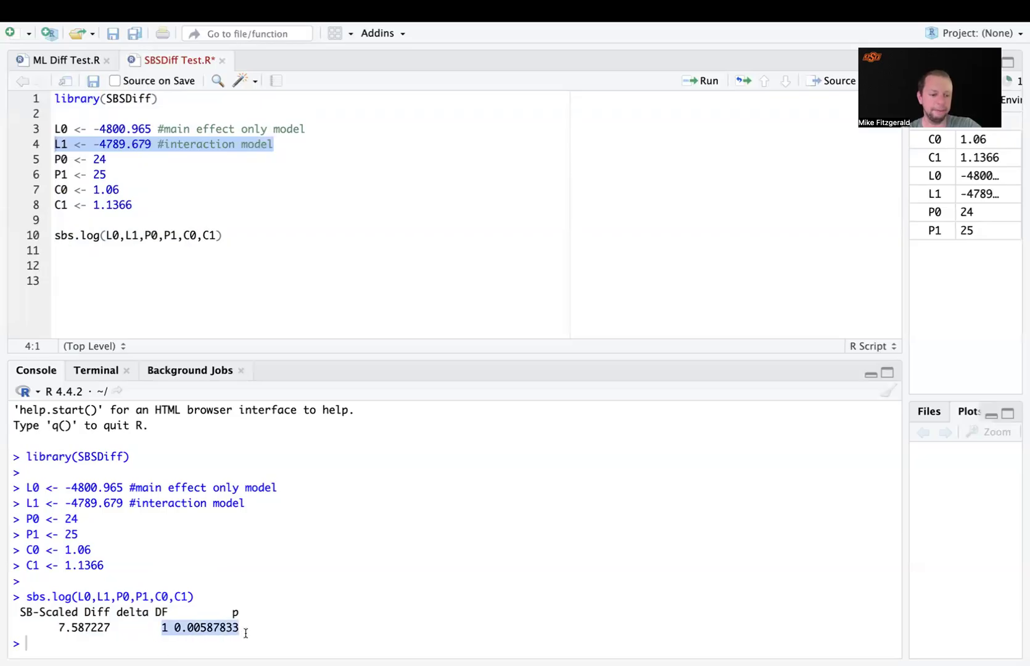
click(273, 608)
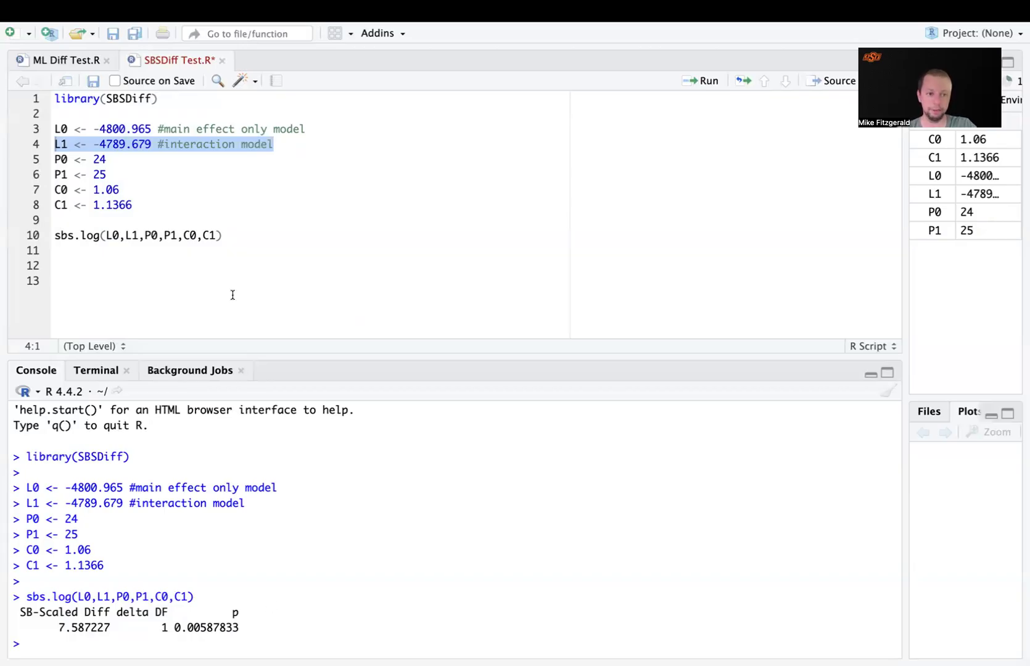
click(255, 269)
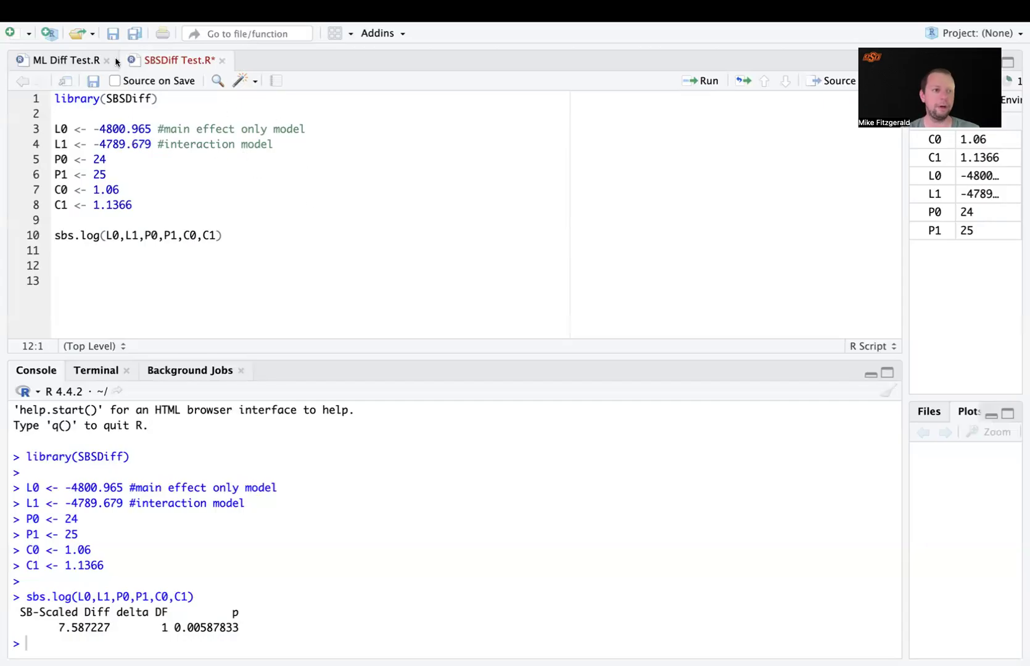
Bring up the ML Diff Test.R script and examine its L0 and L1 loglikelihood assignments
click(68, 61)
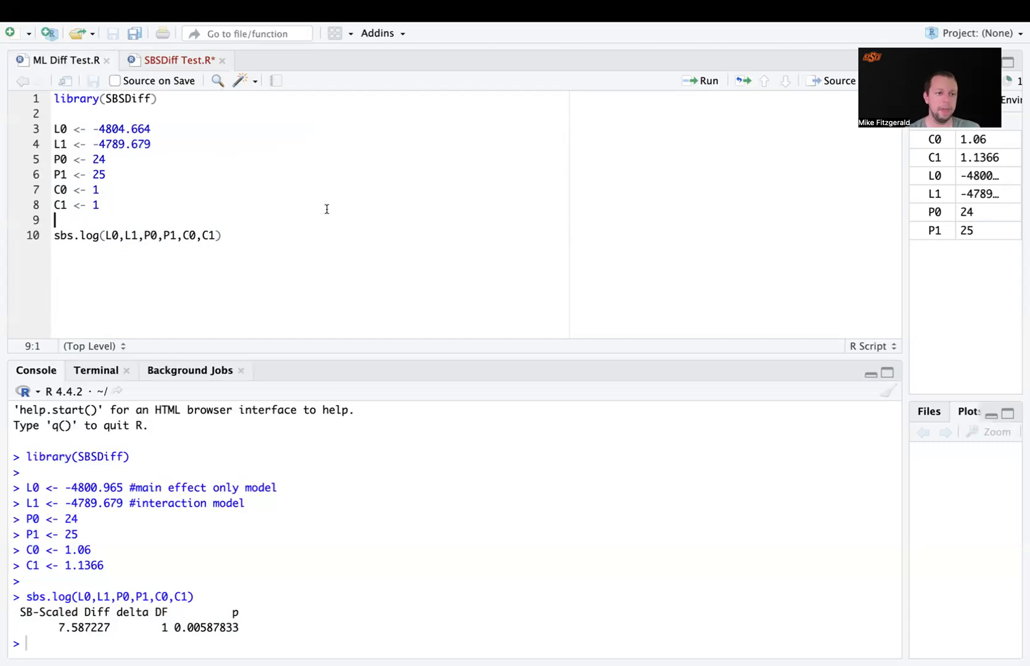
click(55, 128)
drag(55, 128, 156, 143)
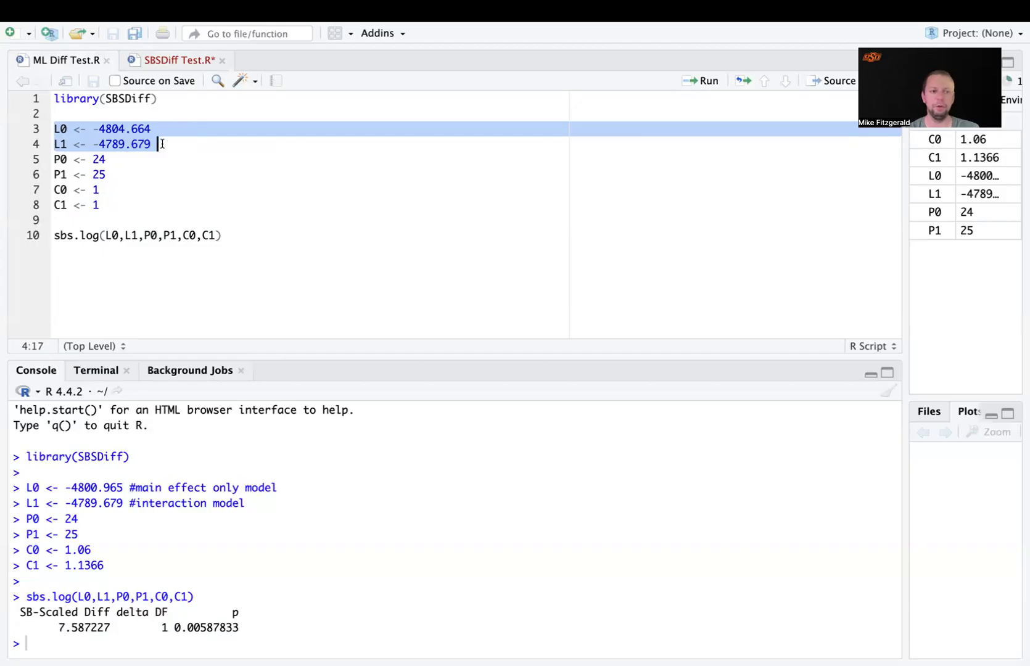
Switch to Mplus, close the CFM moderation SS.out output, and locate the estimator statement in the CFM moderation SS.inp Analysis section
key(ctrl+Left)
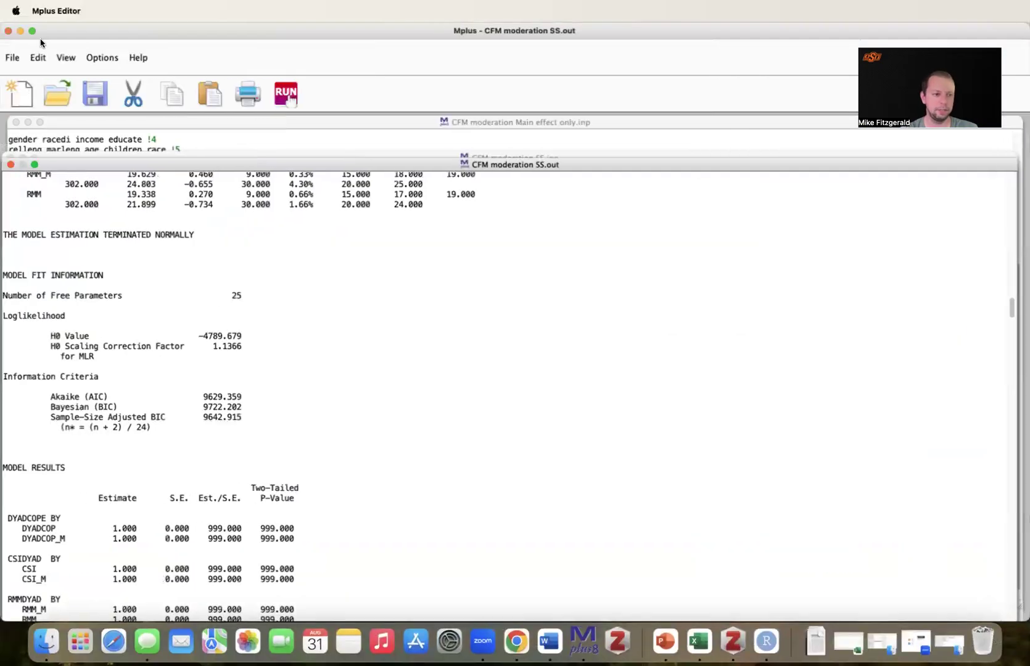
click(10, 164)
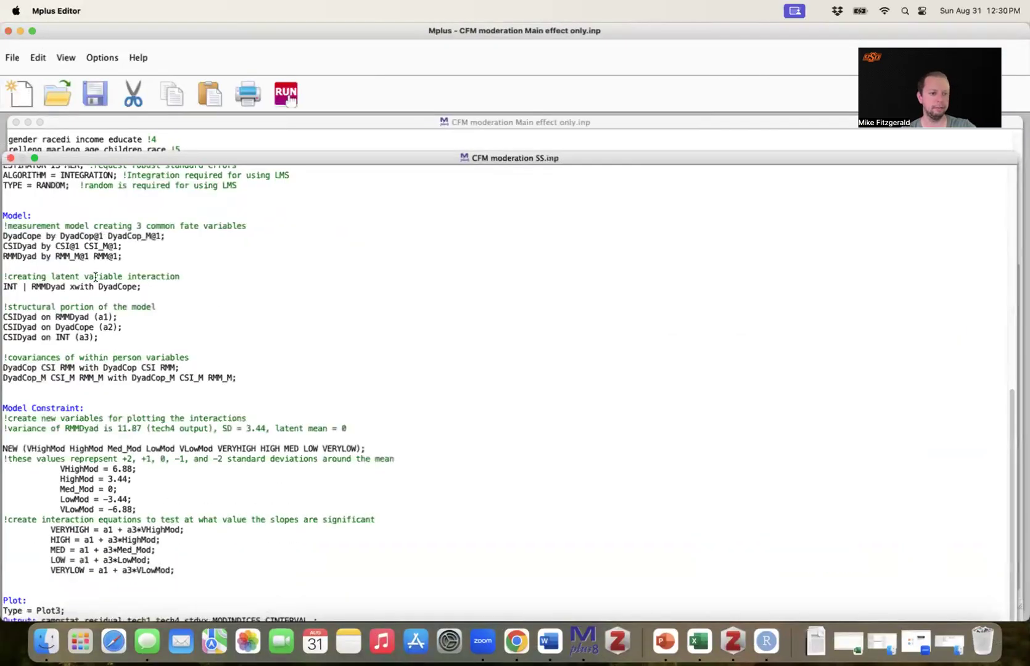
scroll(95, 276, up, 10)
scroll(95, 276, down, 2)
scroll(79, 407, down, 4)
Try changing the estimator to ML and deleting the whole estimator statement, undo both edits, and return to RStudio
click(79, 409)
key(BackSpace)
drag(79, 412, 3, 412)
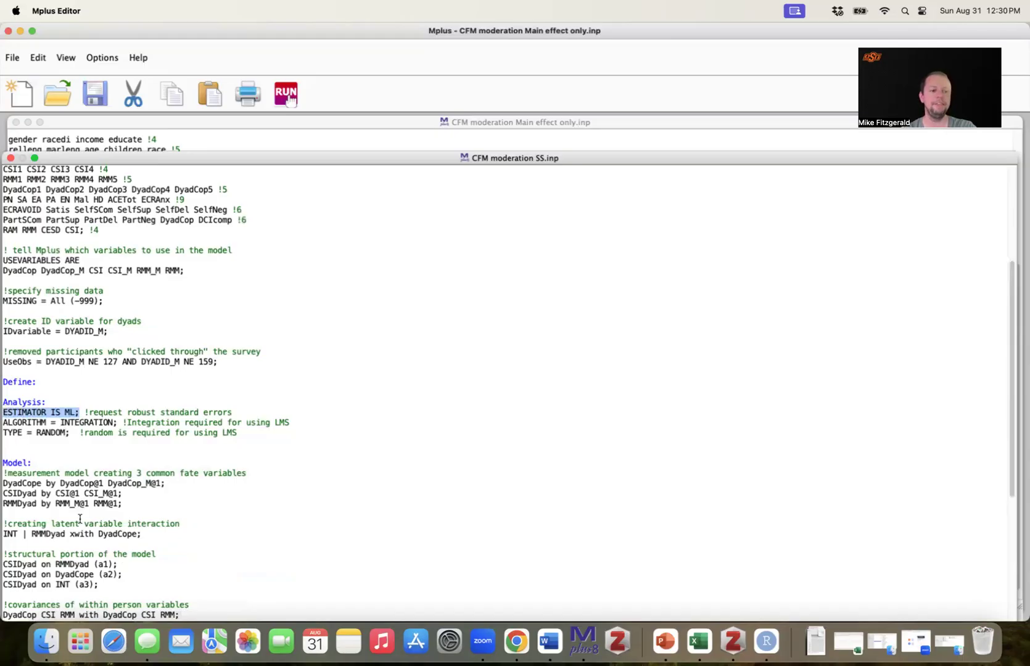
key(BackSpace)
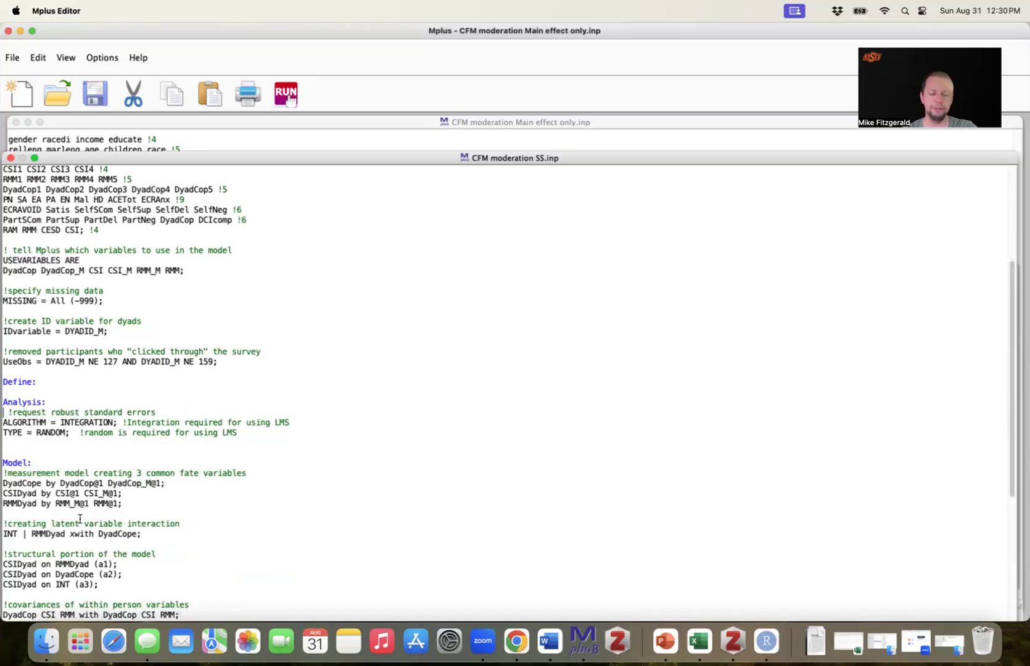
key(super+z)
key(super+z)
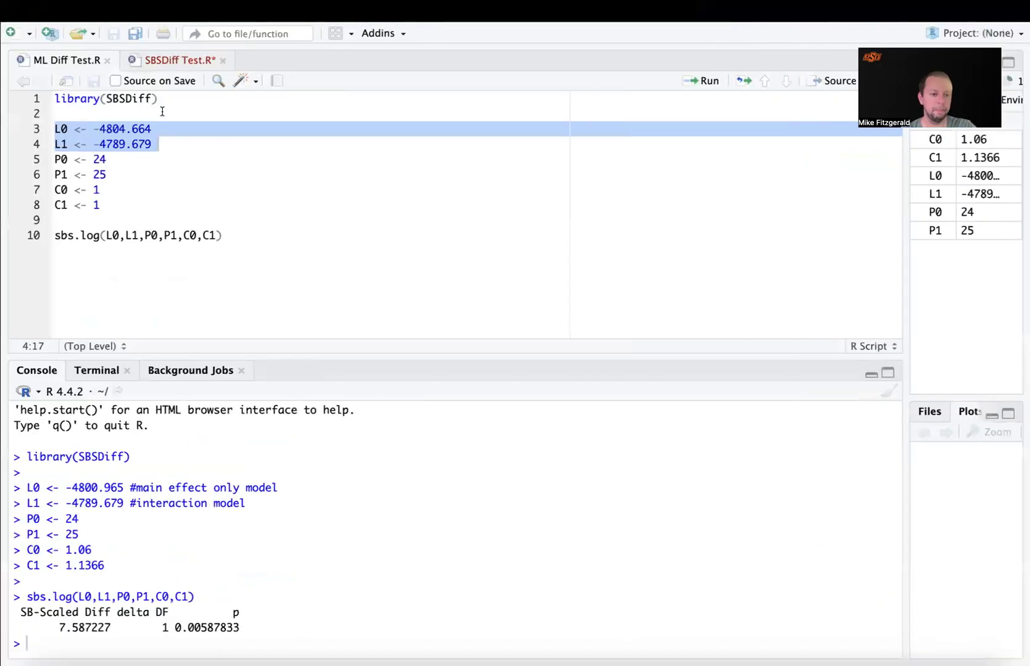
Label the L0 assignment with the comment "#main effect only" and the L1 assignment with "#interaction"
drag(180, 129, 31, 134)
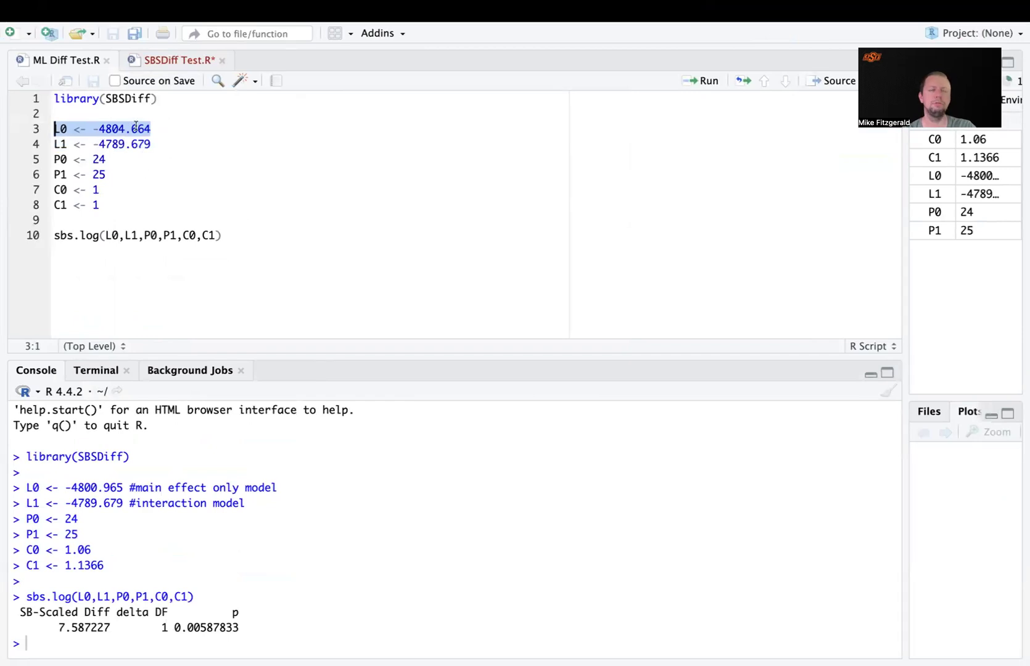
drag(152, 143, 43, 145)
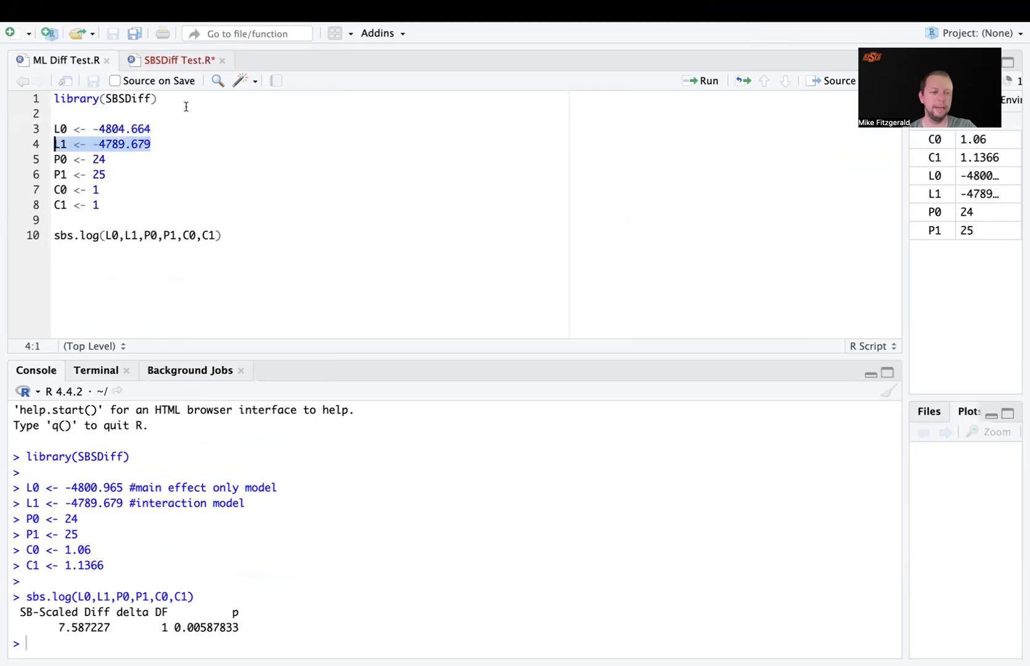
click(192, 131)
text(#)
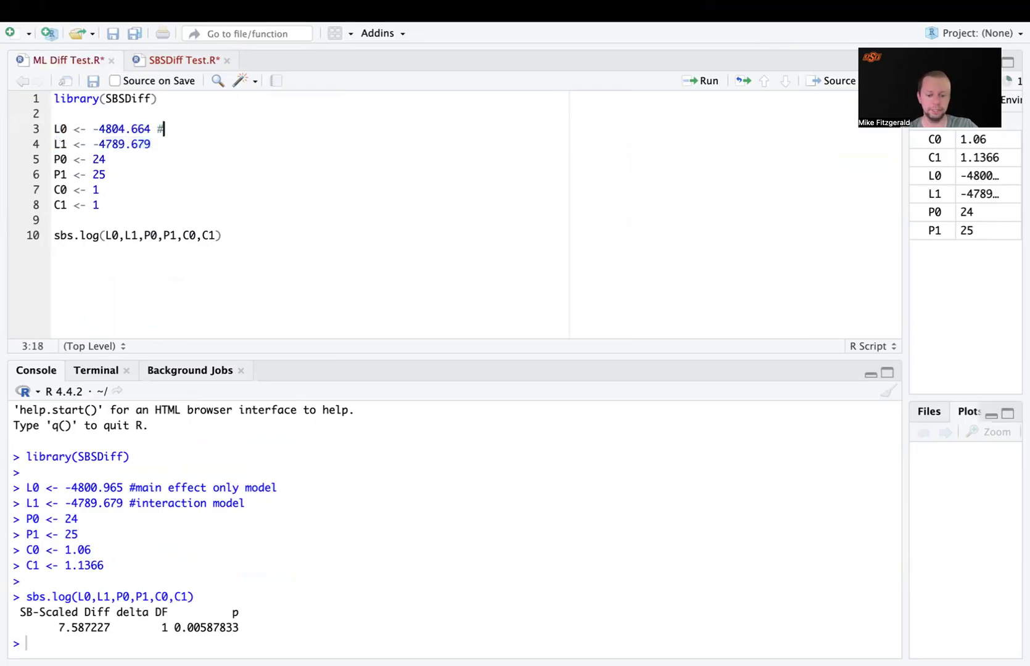
text(main effect only)
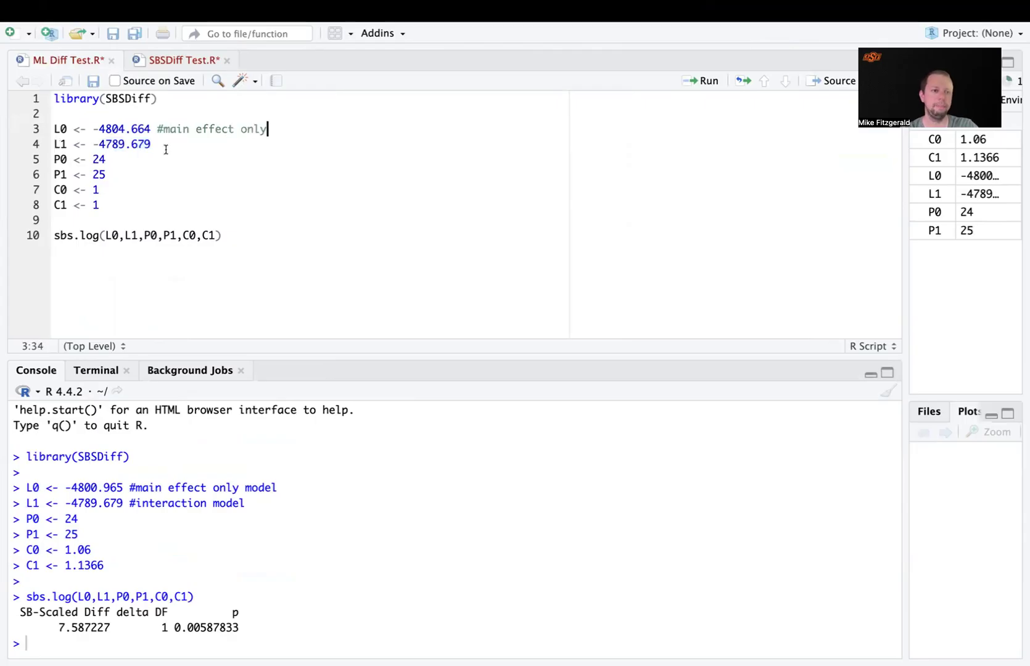
click(228, 144)
text(#interaction)
Review the P0 and P1 parameter counts, the C0 and C1 correction factors, and the sbs.log call in the ML script
click(53, 152)
shift+click(117, 174)
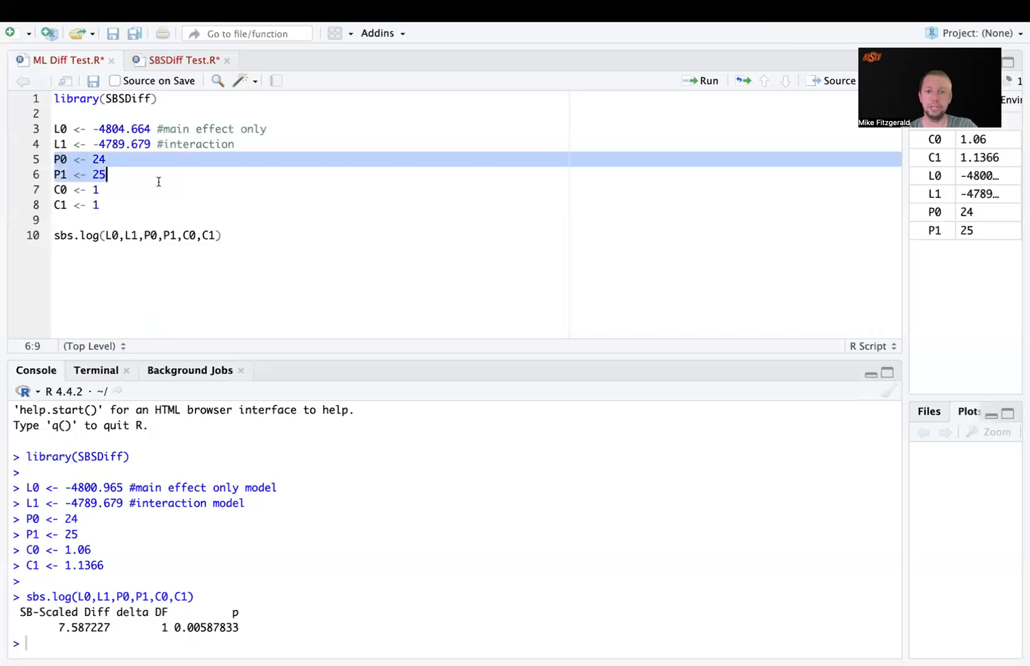
click(98, 188)
click(54, 190)
shift+click(103, 205)
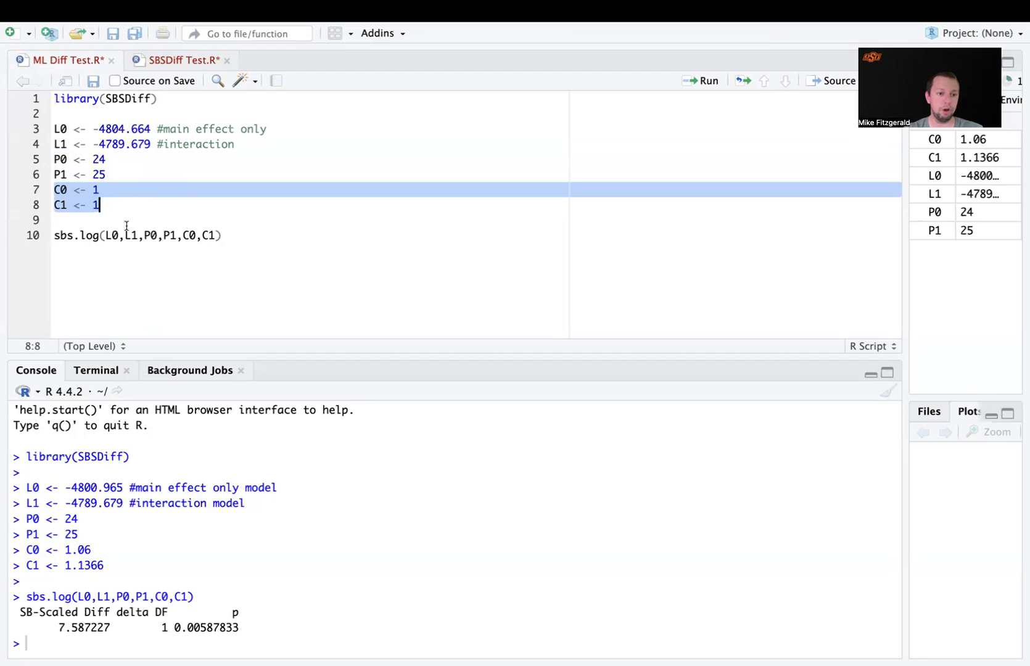
click(60, 235)
drag(60, 235, 231, 237)
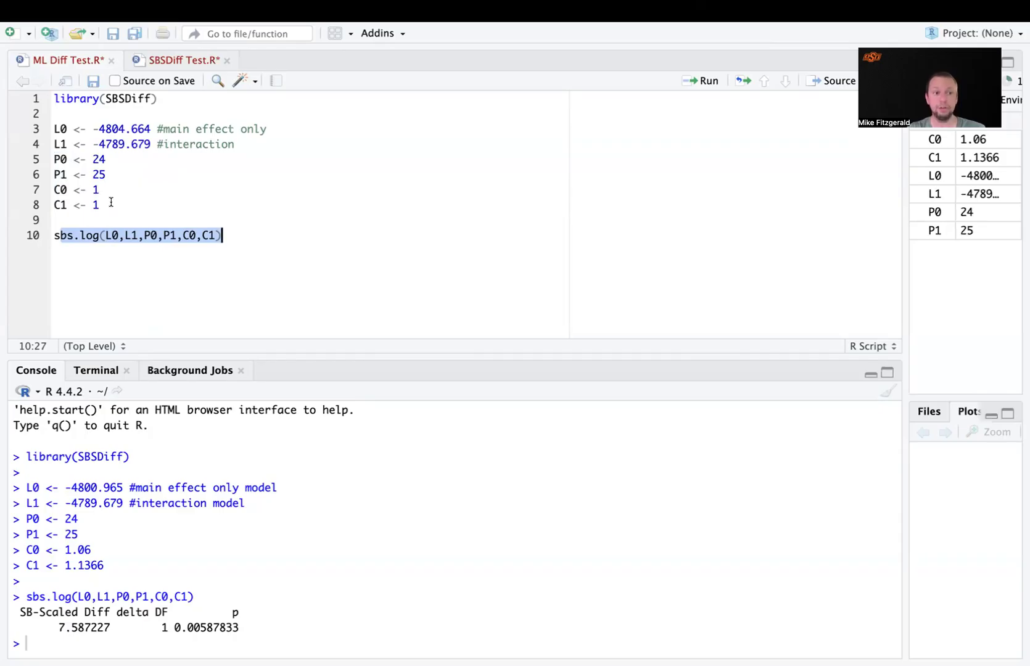
drag(110, 203, 54, 191)
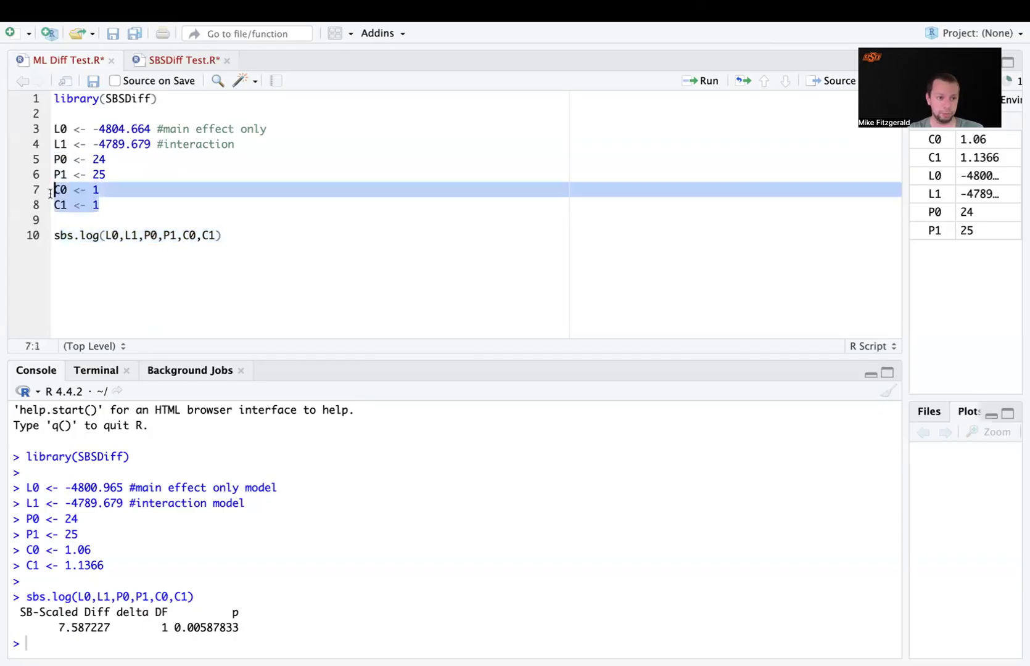
click(128, 205)
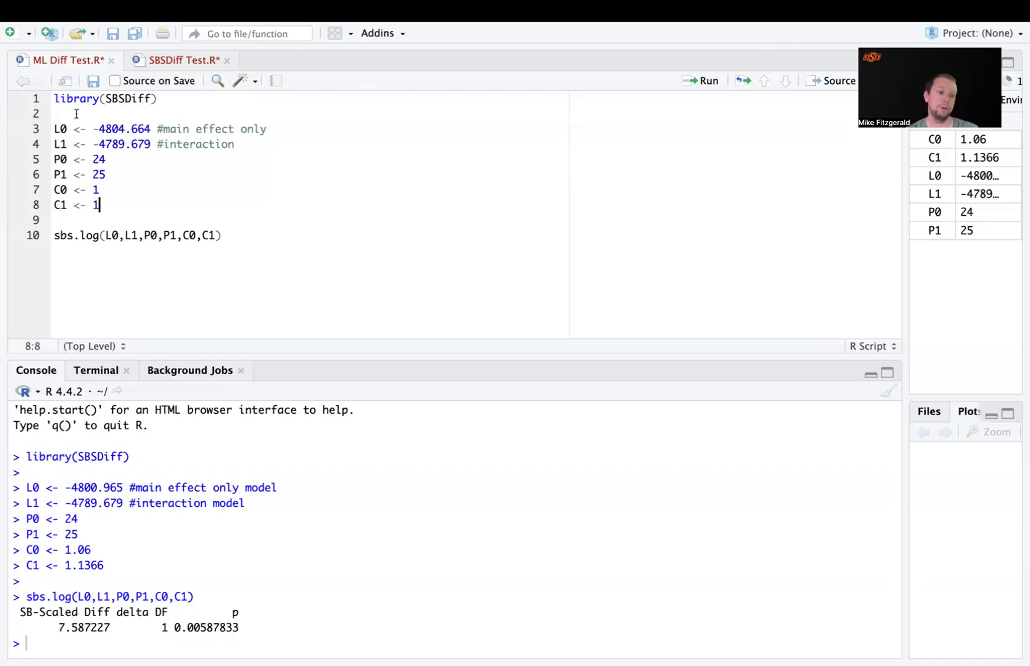
Save ML Diff Test.R and run the entire script, including the sbs.log call
click(55, 99)
drag(55, 99, 278, 244)
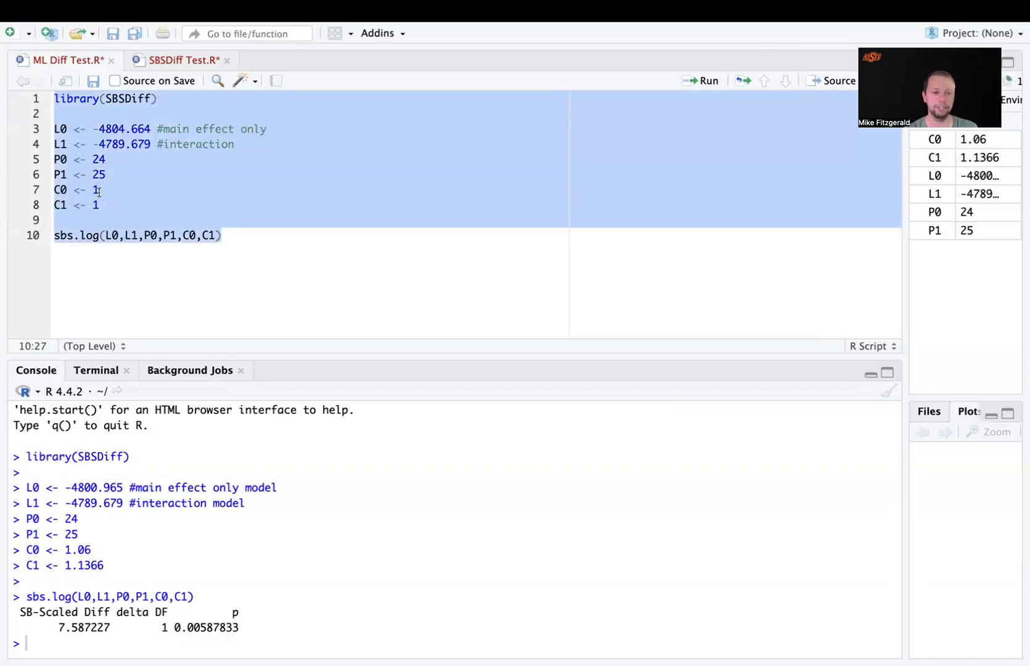
click(93, 81)
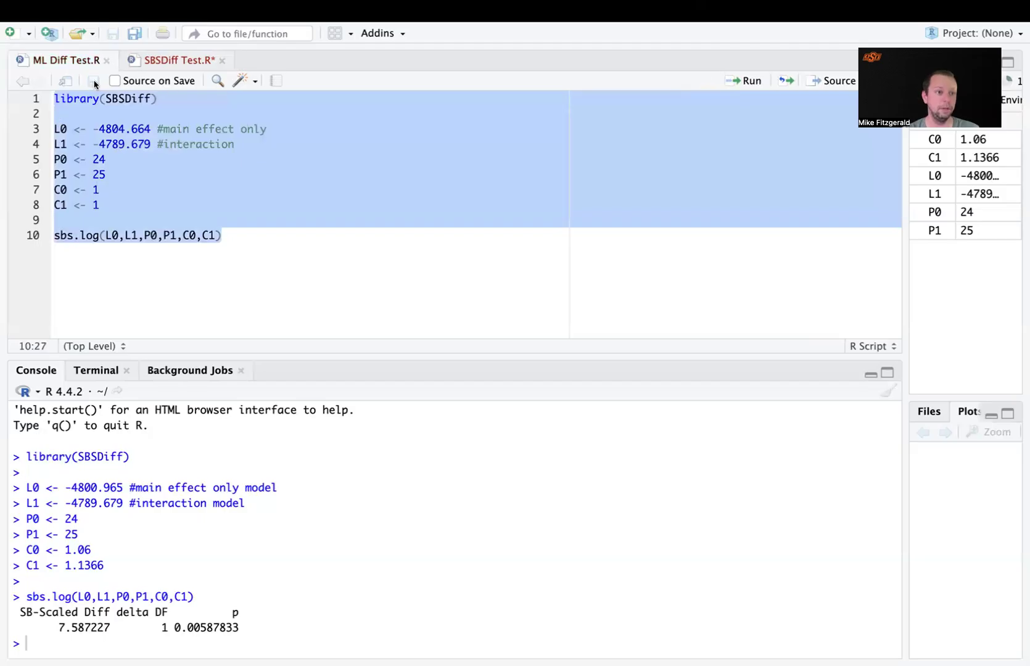
click(744, 81)
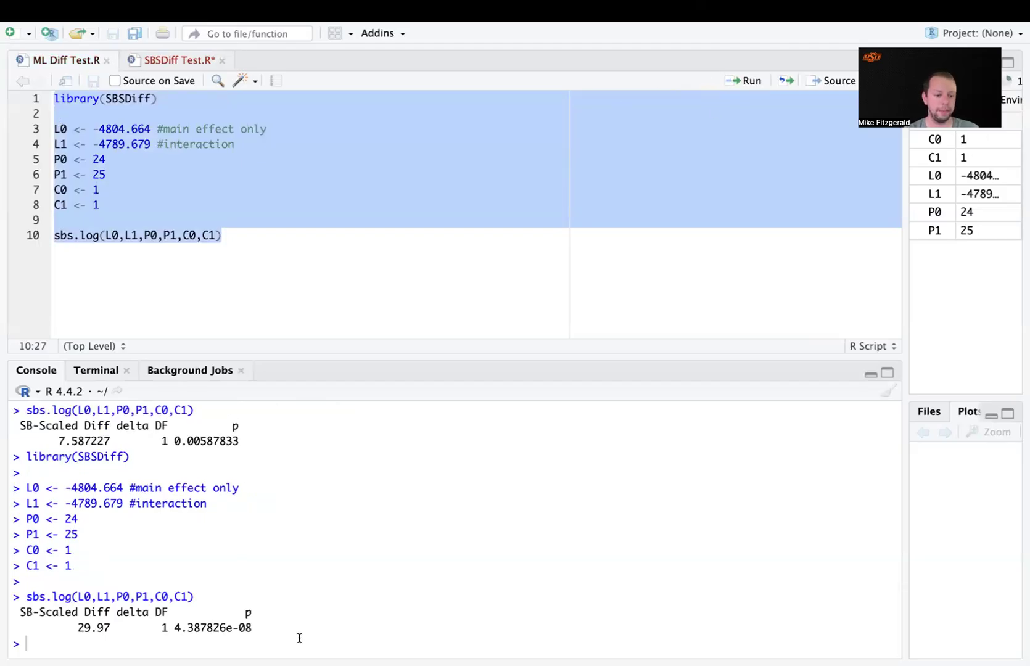
Examine the ML difference test output in the console: the p value, delta DF and SB-Scaled Diff
drag(19, 610, 297, 627)
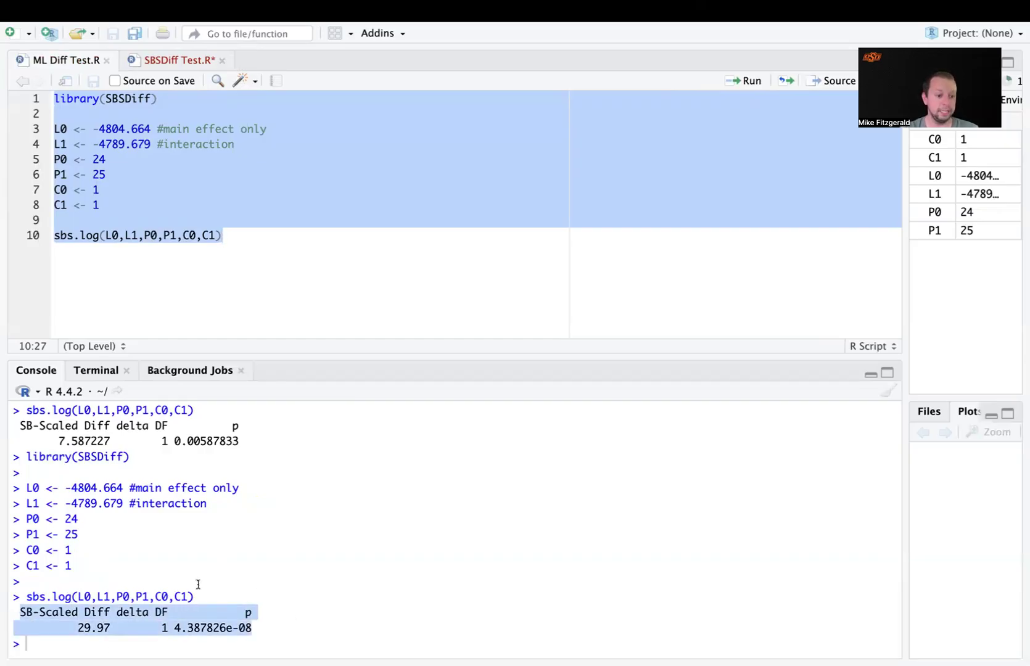
click(178, 626)
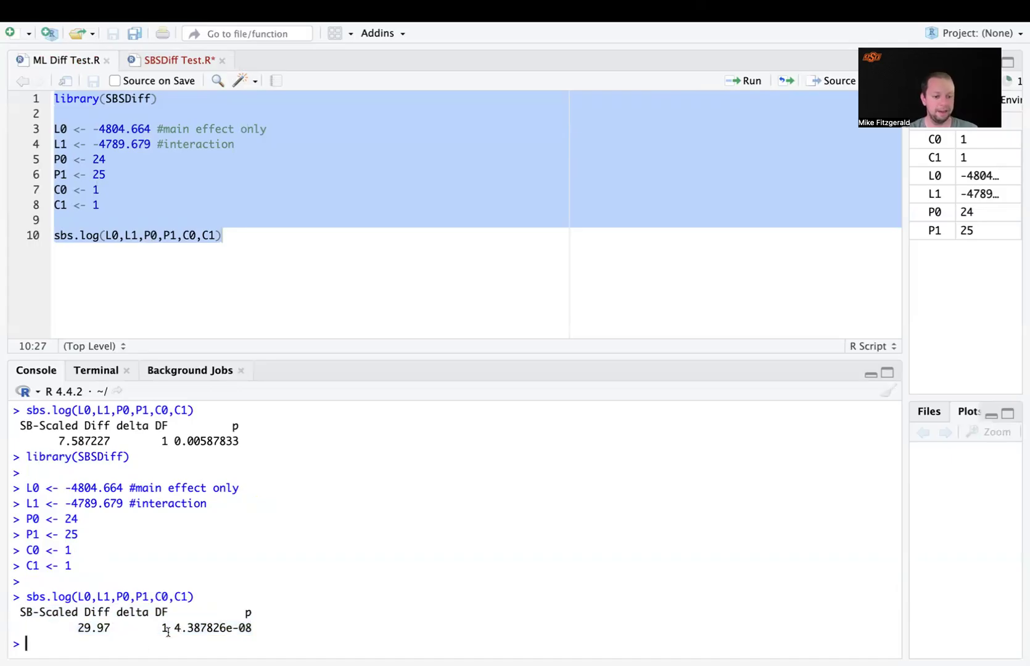
drag(186, 627, 277, 628)
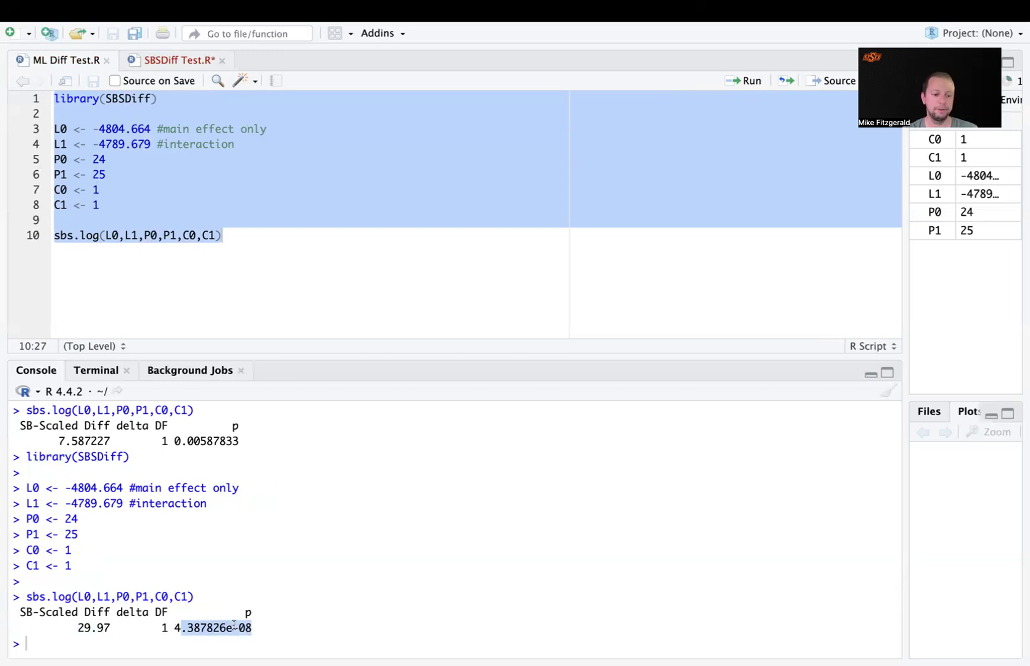
click(238, 609)
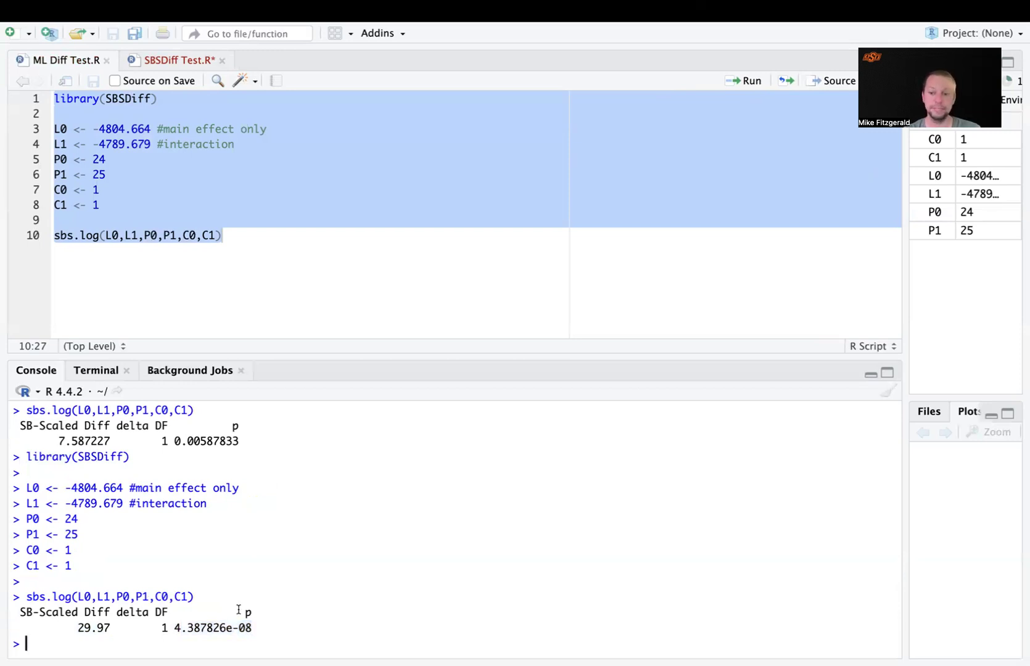
drag(174, 627, 160, 627)
click(166, 618)
drag(77, 628, 127, 627)
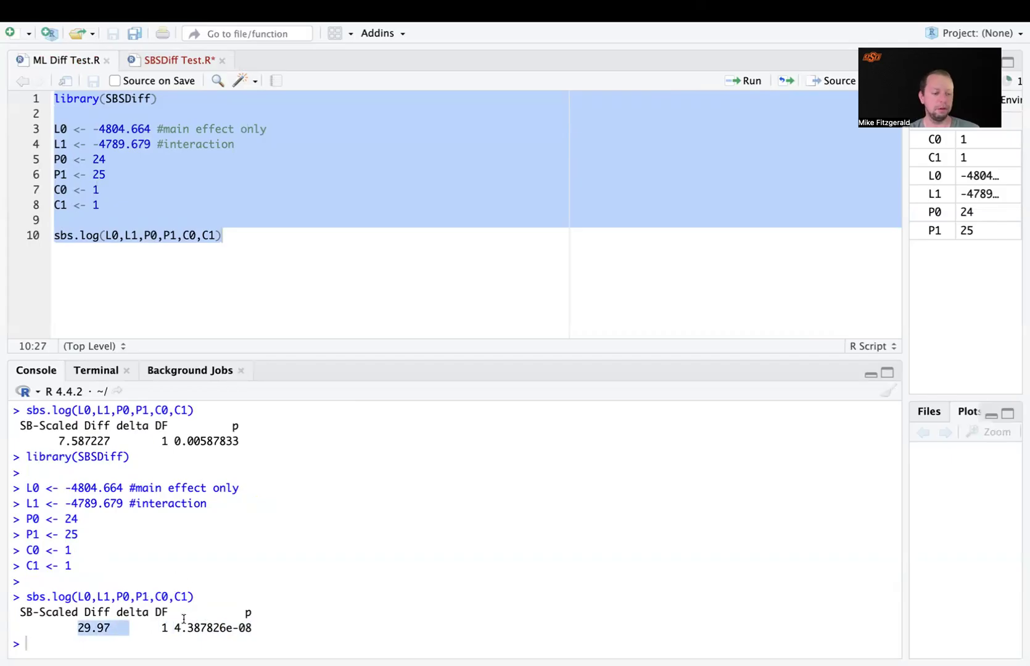
click(113, 625)
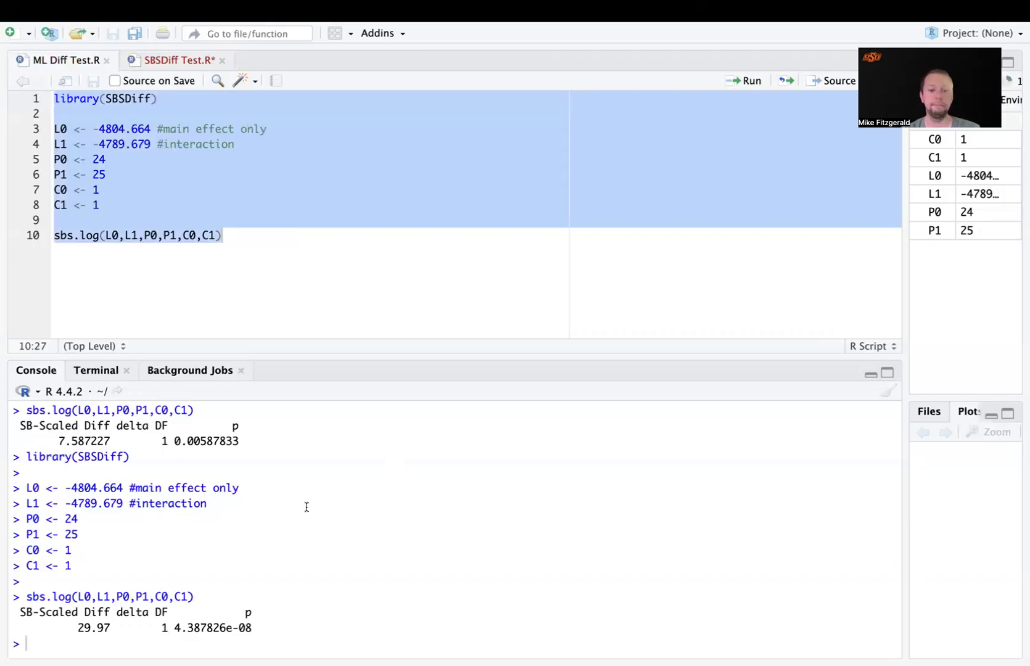
Compare the SBSDiff Test.R script with the ML version and return to ML Diff Test.R
click(281, 217)
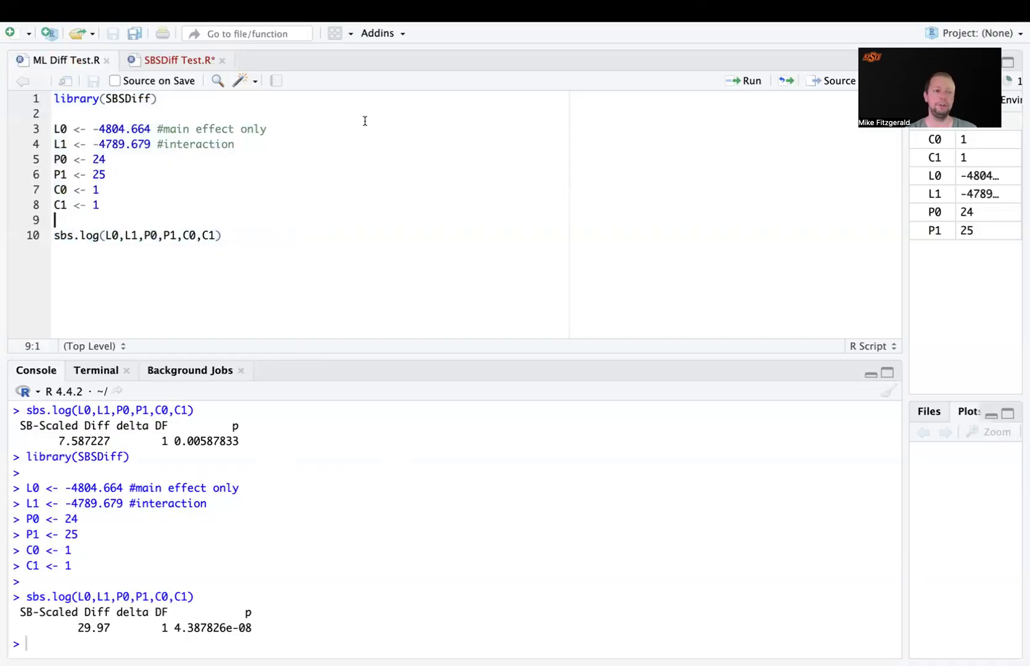
click(178, 62)
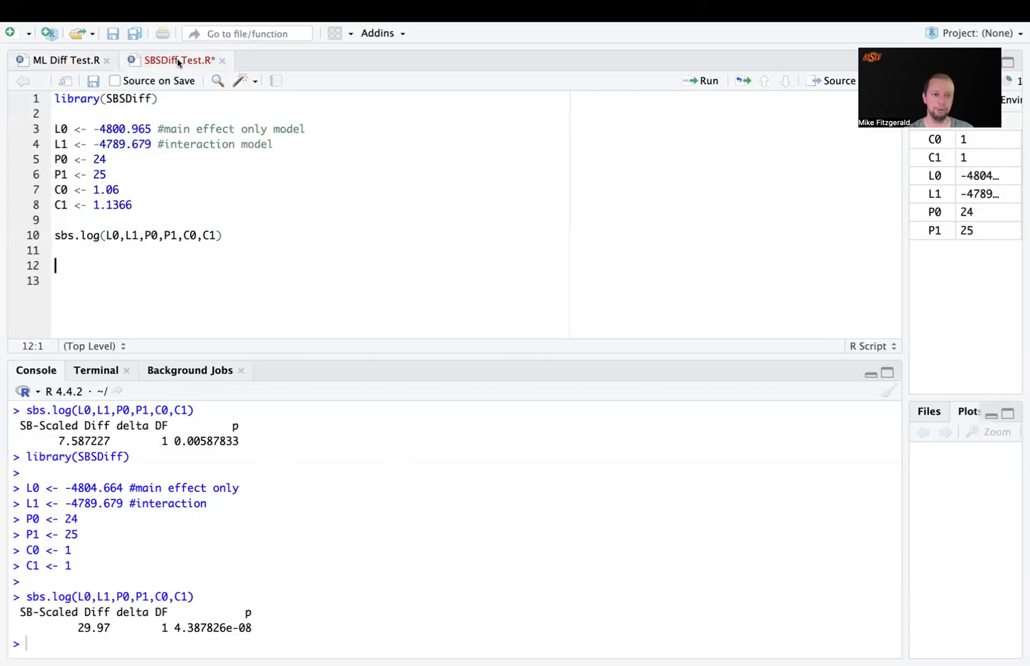
click(68, 60)
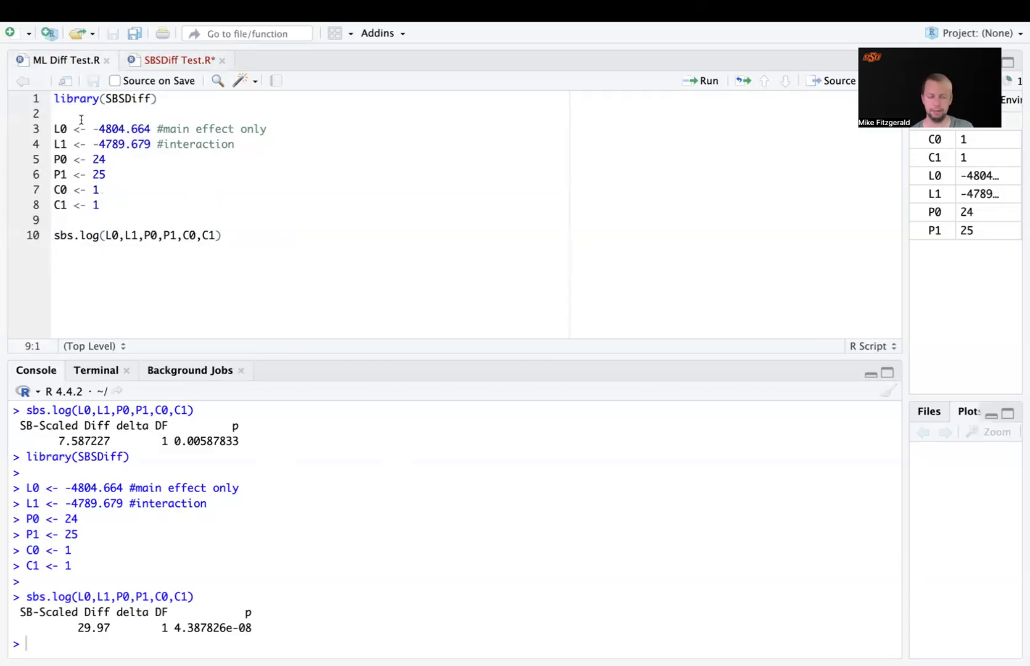
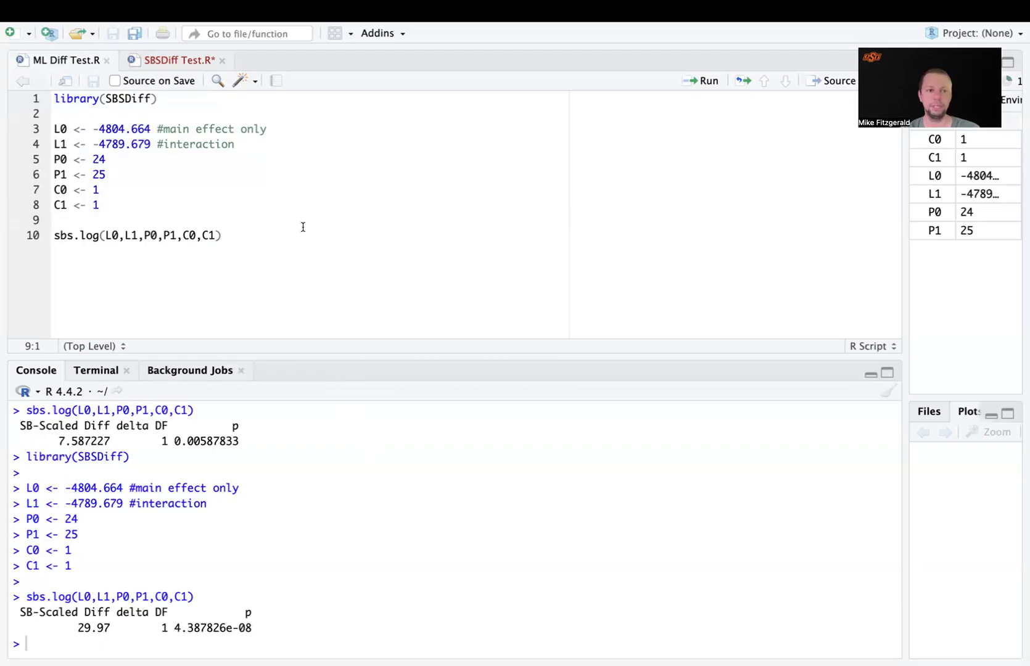
Switch to Mplus and review the analysis, model and model constraint sections of CFM moderation SS.inp
double_click(124, 99)
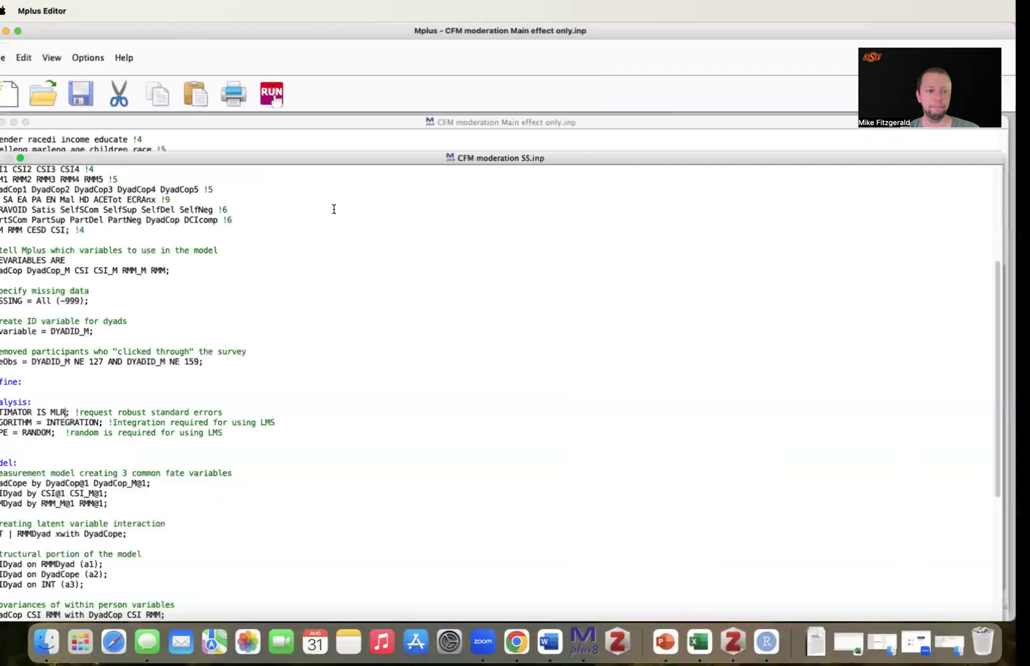
scroll(234, 302, down, 3)
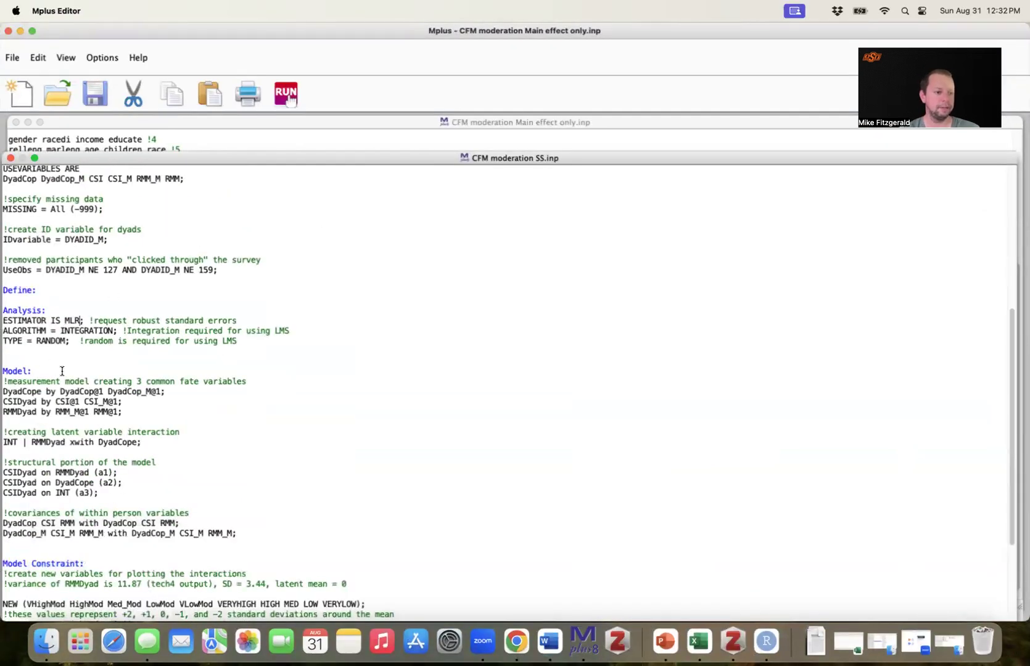
scroll(62, 370, down, 3)
scroll(61, 300, down, 2)
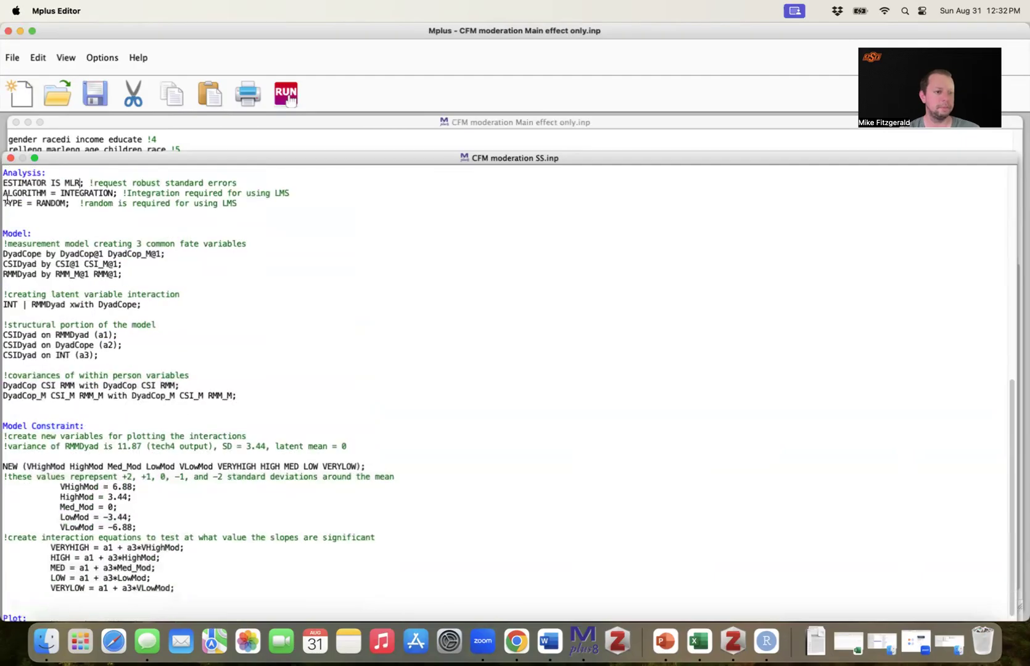
drag(2, 191, 293, 395)
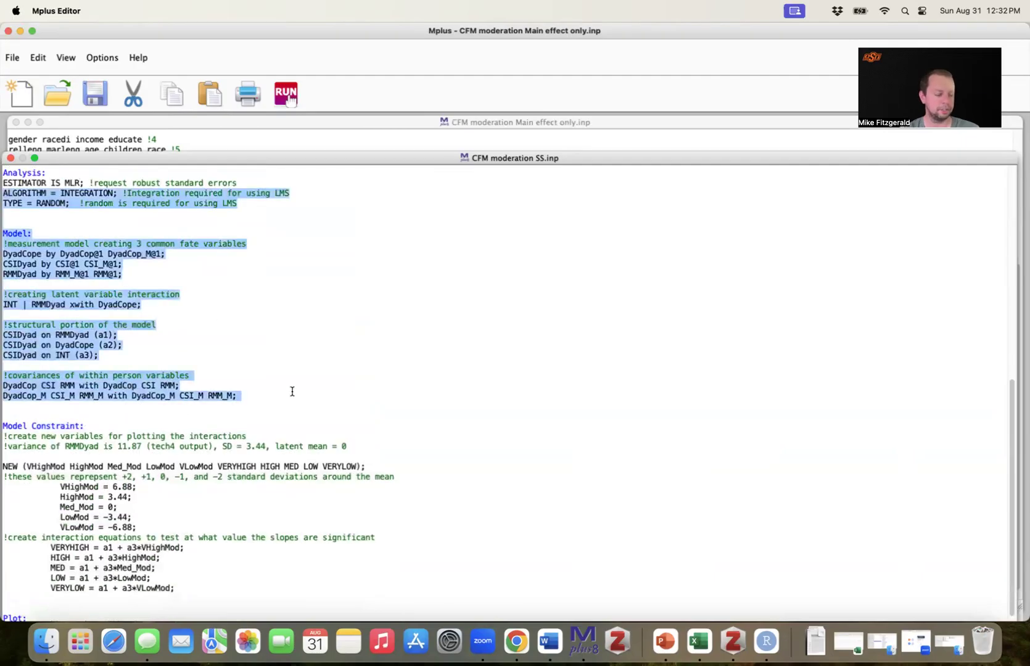
scroll(293, 397, down, 1)
click(294, 397)
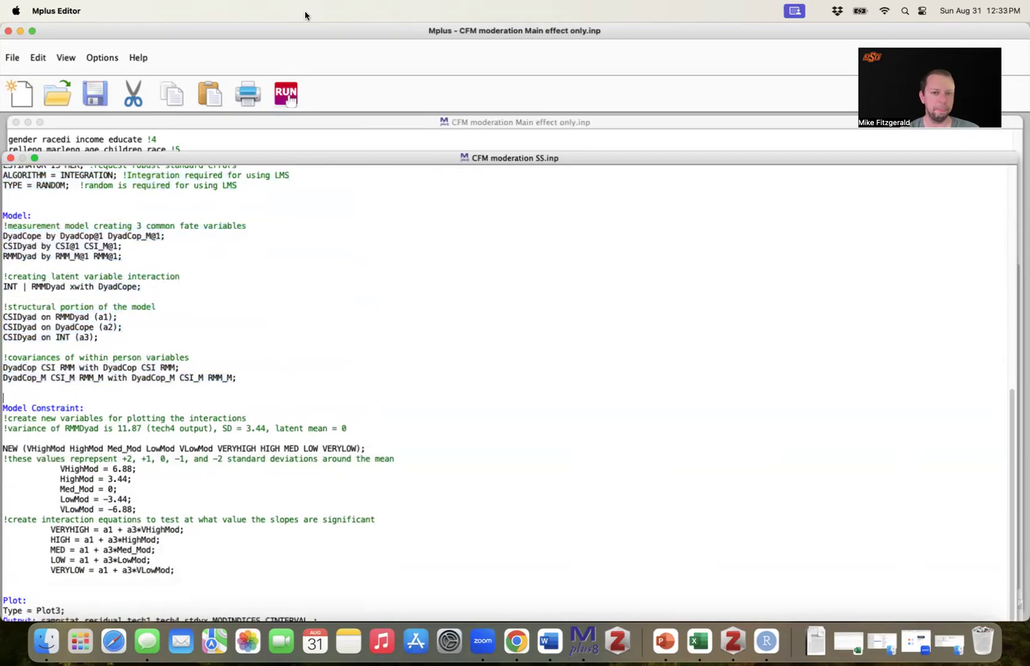
Run CFM moderation SS.inp and examine the RMMDYAD, DYADCOPE and INT effects on CSIDYAD in the model results
click(299, 93)
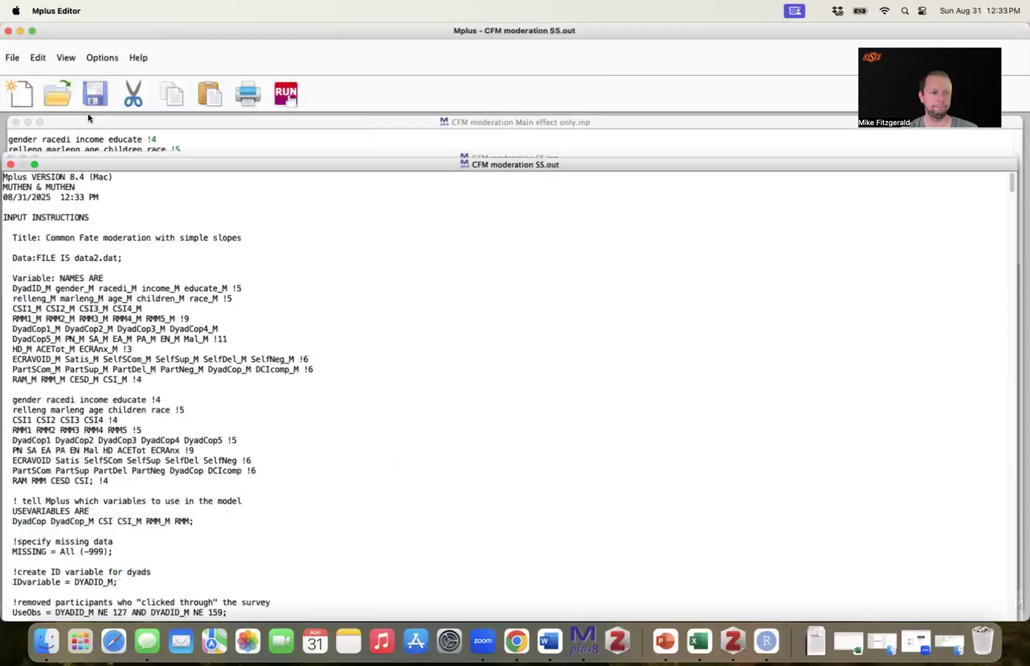
scroll(253, 469, down, 20)
scroll(253, 468, up, 10)
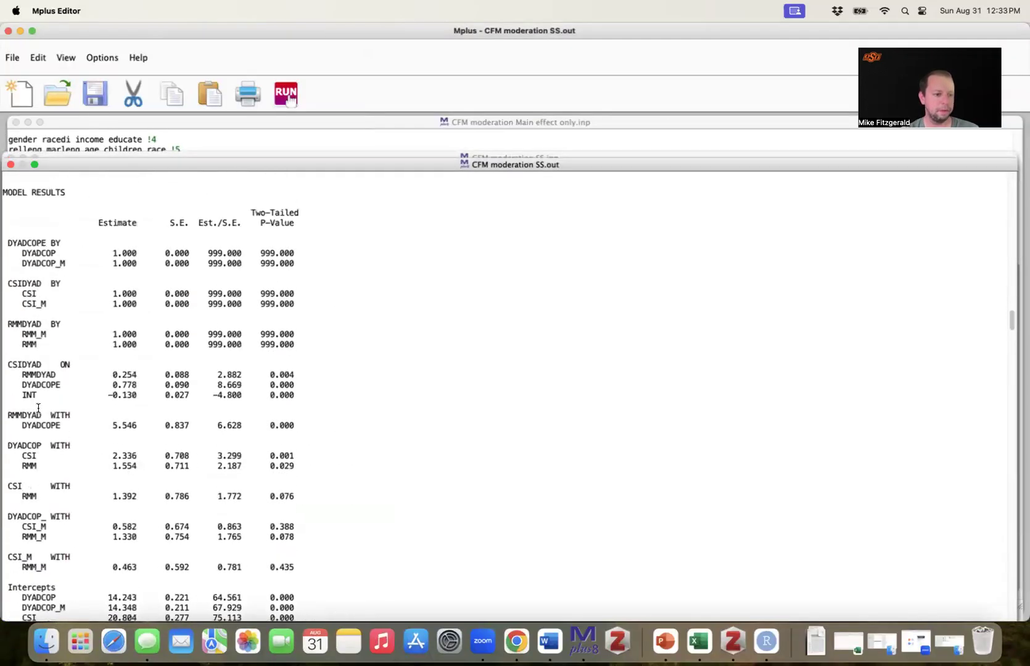
drag(22, 396, 300, 395)
scroll(275, 424, down, 3)
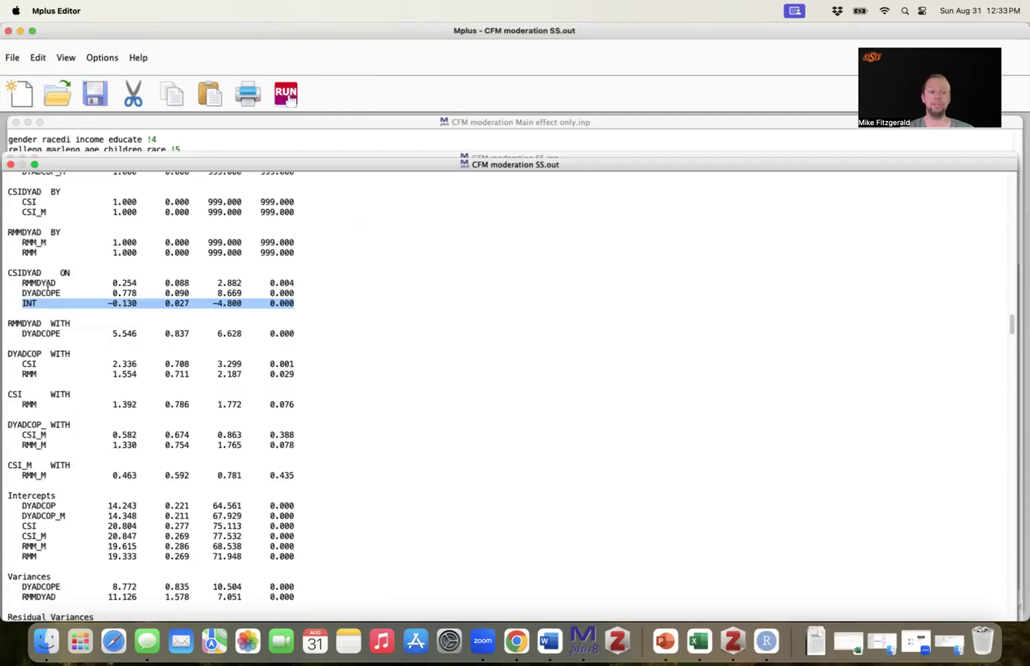
drag(20, 283, 300, 306)
click(23, 301)
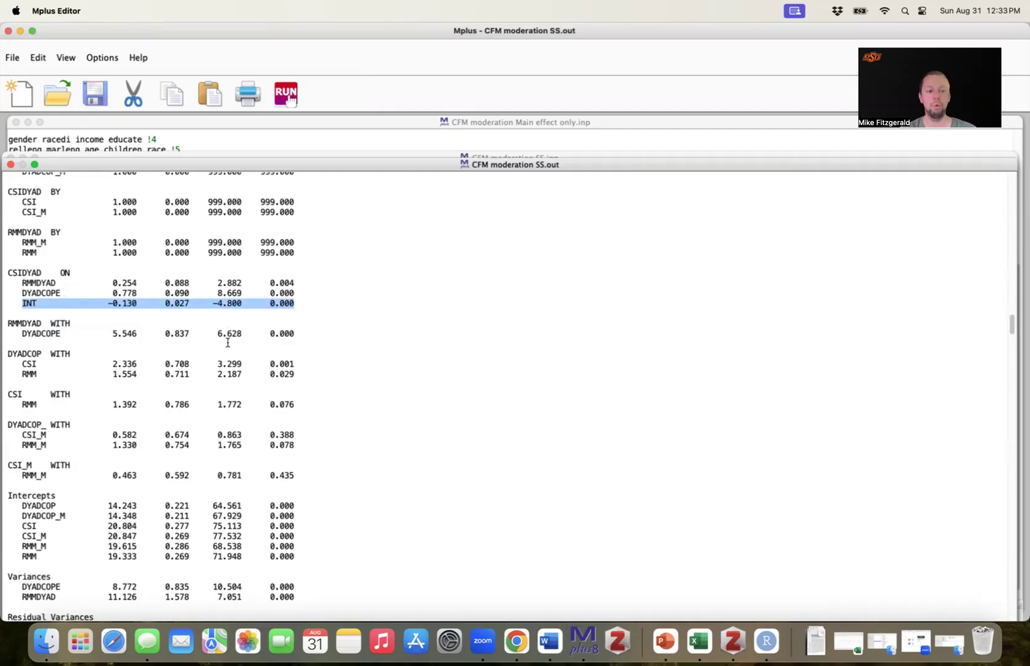
click(257, 316)
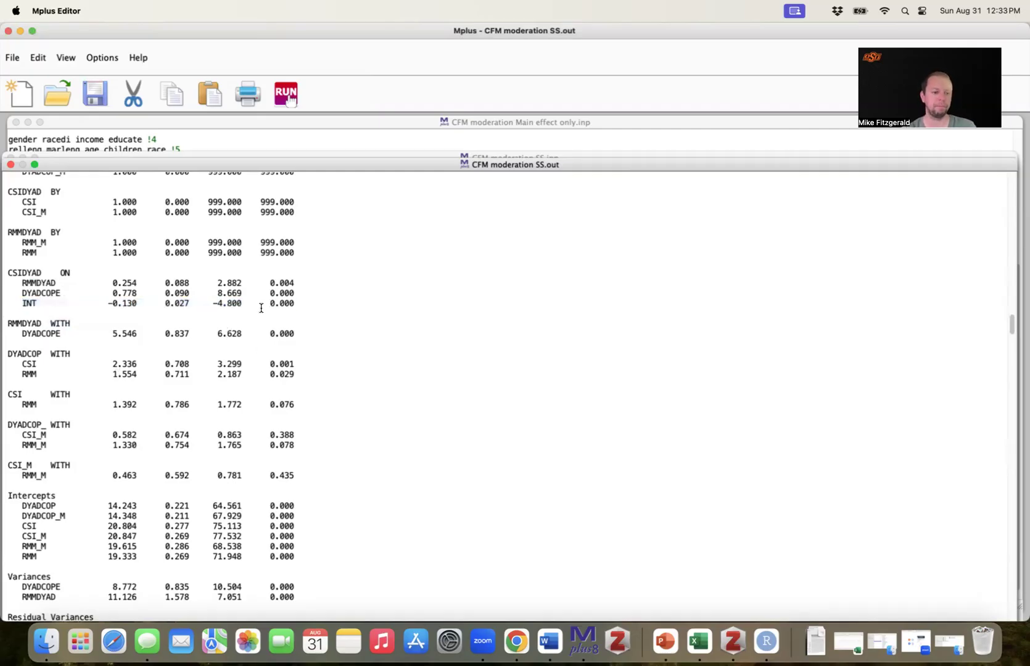
Examine the New/Additional Parameters in the model results, highlighting the VHIGHMOD to VLOWMOD rows
scroll(261, 308, down, 5)
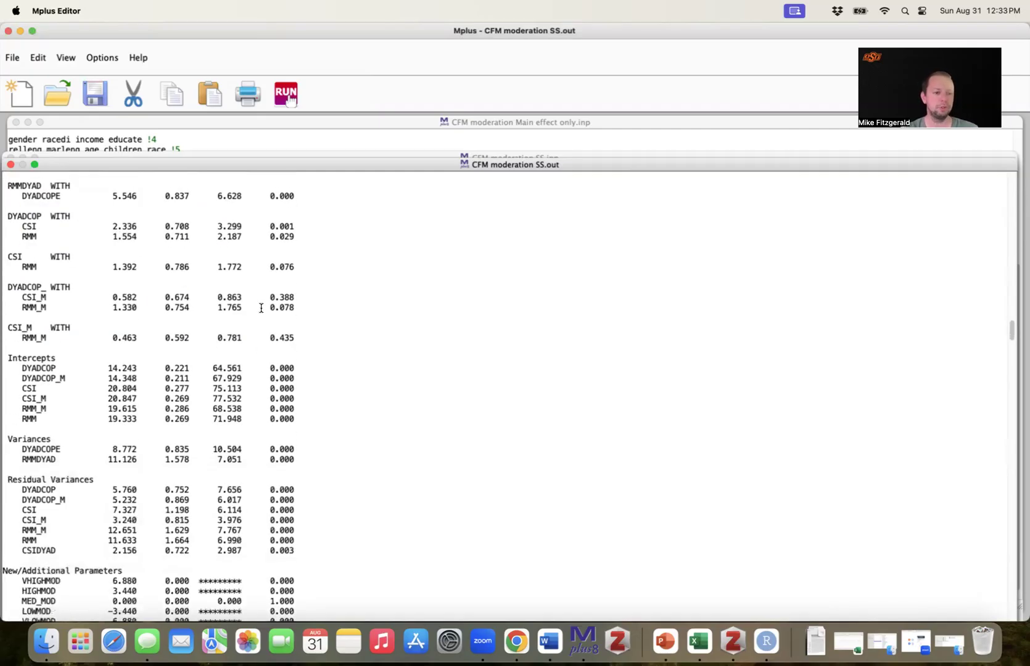
scroll(261, 308, down, 3)
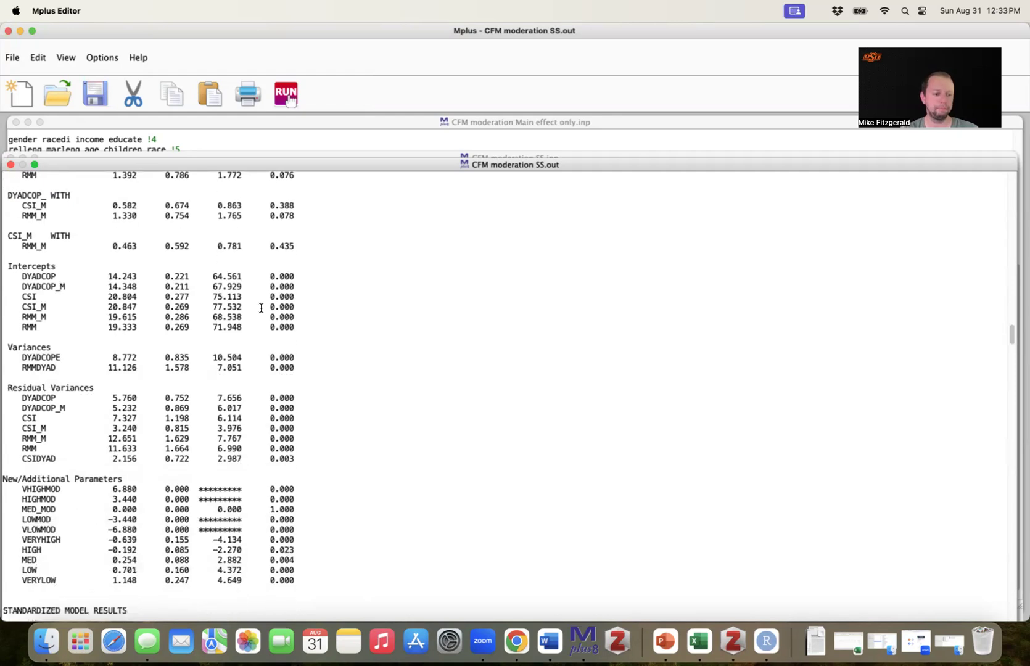
scroll(260, 308, down, 3)
drag(4, 386, 302, 482)
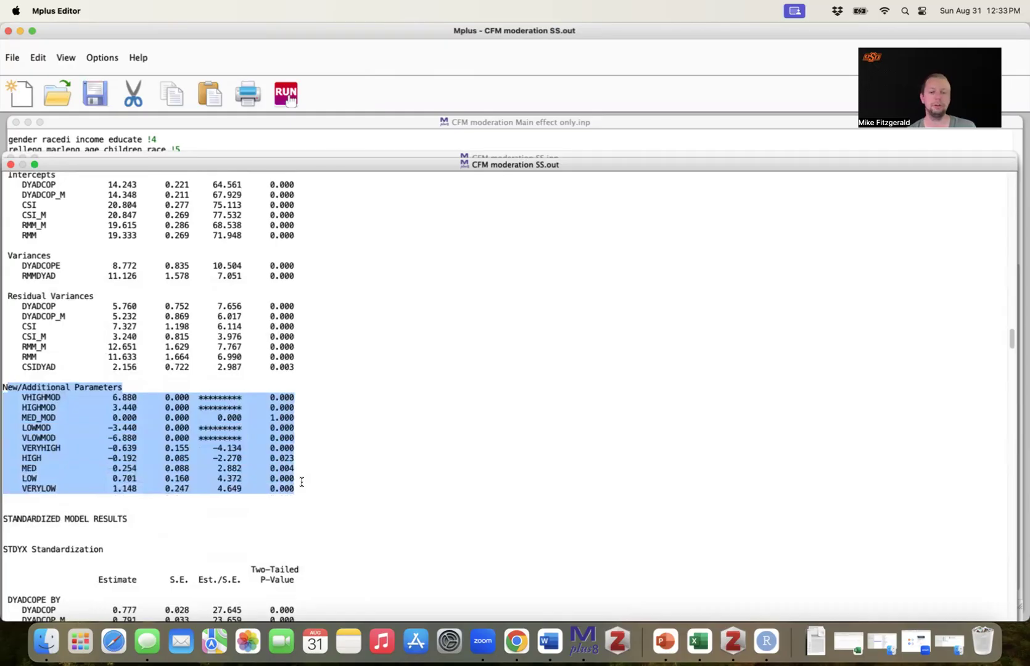
click(133, 412)
drag(22, 398, 302, 436)
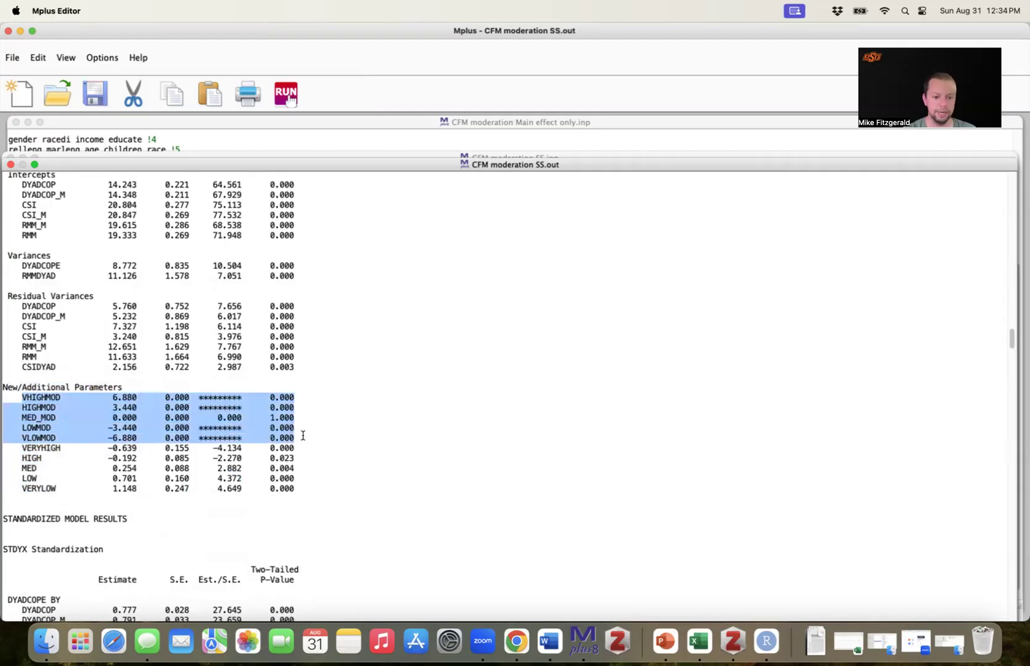
Check the VHighMod to VLowMod values defined under Model Constraint in the output's input instructions
scroll(302, 435, up, 20)
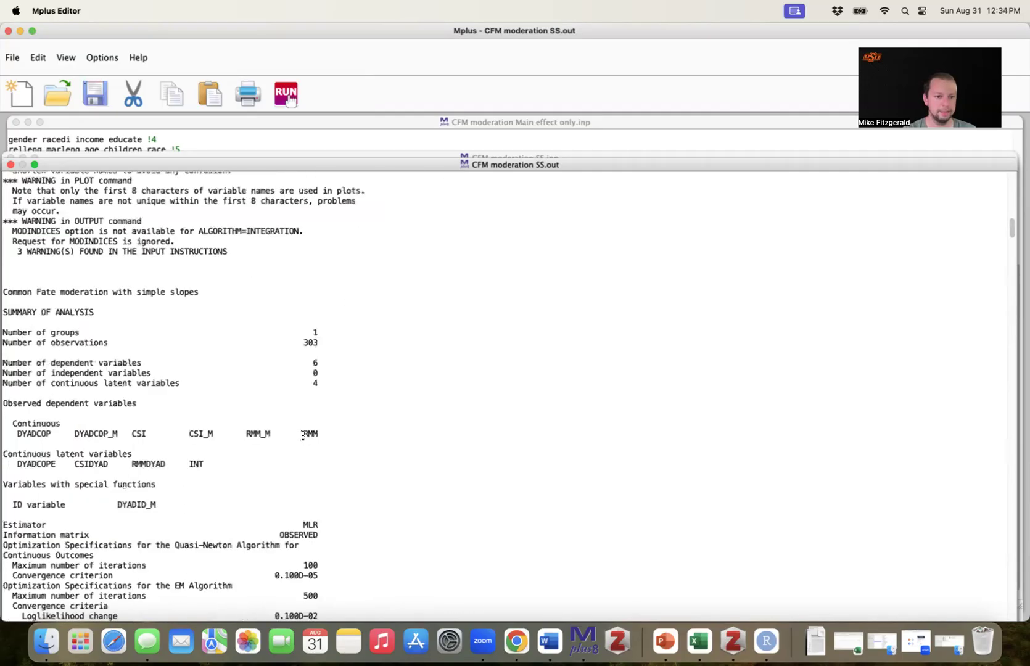
scroll(303, 435, down, 15)
drag(69, 370, 153, 409)
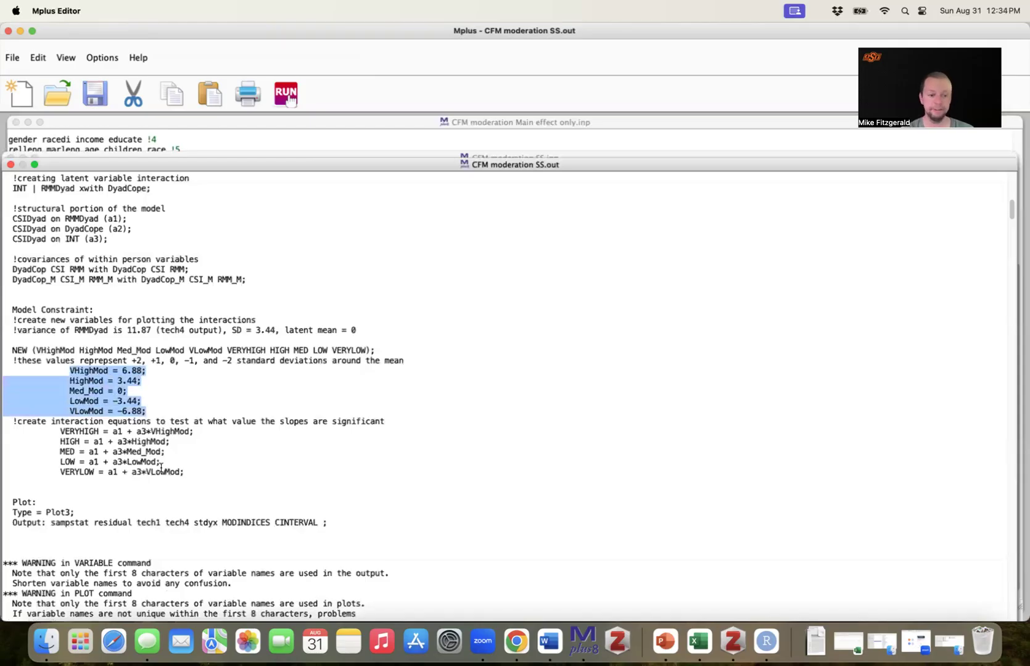
Delete the VHIGHMOD to VLOWMOD rows from the model results' New/Additional Parameters and inspect the VERYHIGH to VERYLOW simple slopes
scroll(200, 457, down, 20)
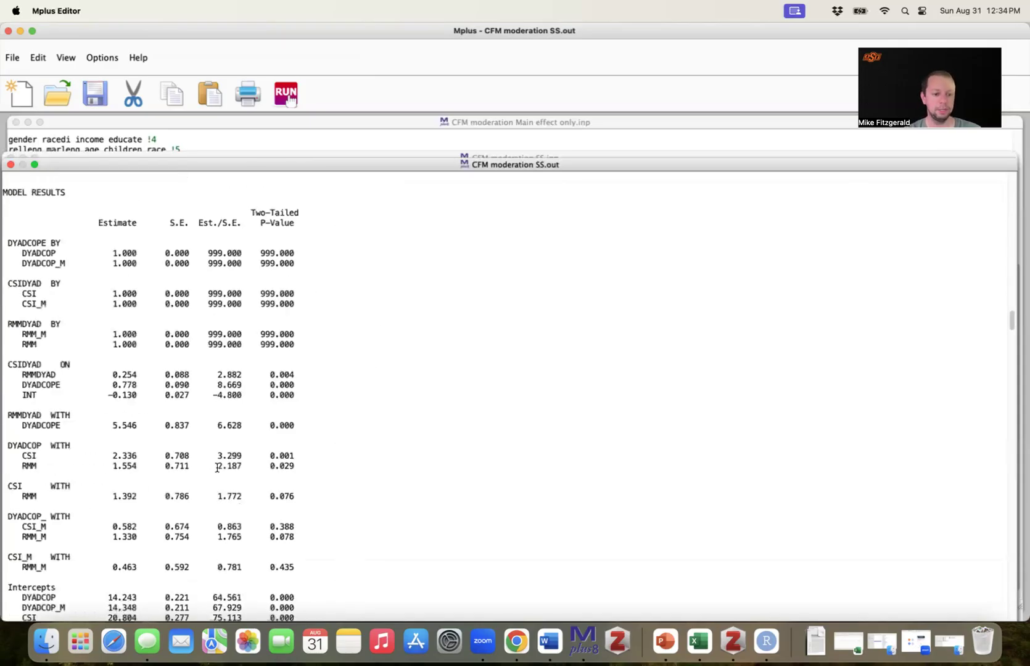
scroll(217, 467, down, 5)
scroll(24, 395, down, 2)
drag(22, 397, 300, 436)
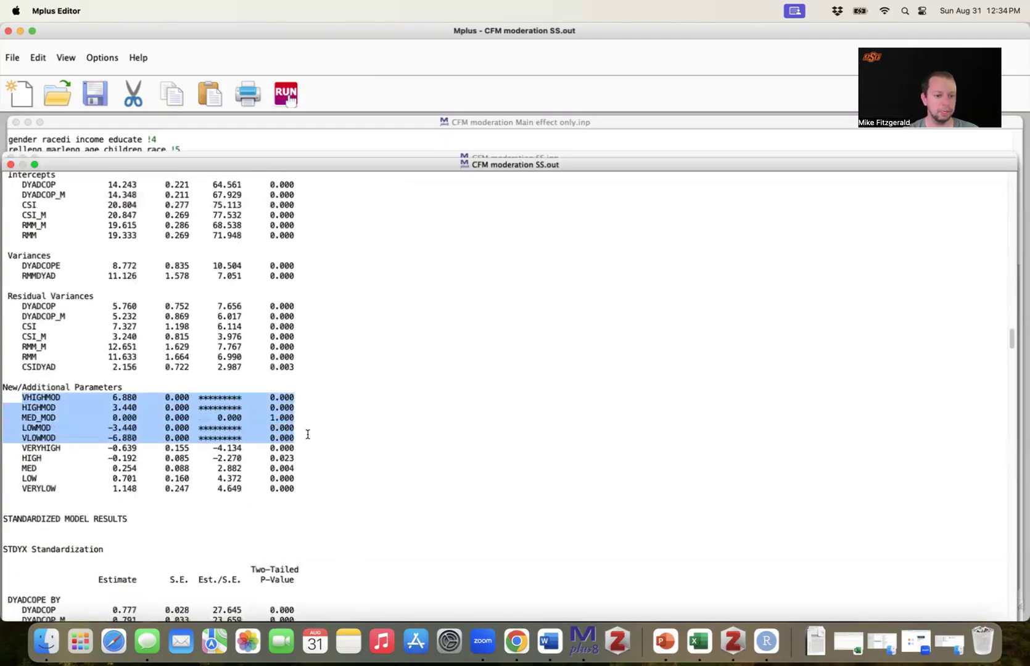
key(BackSpace)
key(BackSpace)
key(BackSpace)
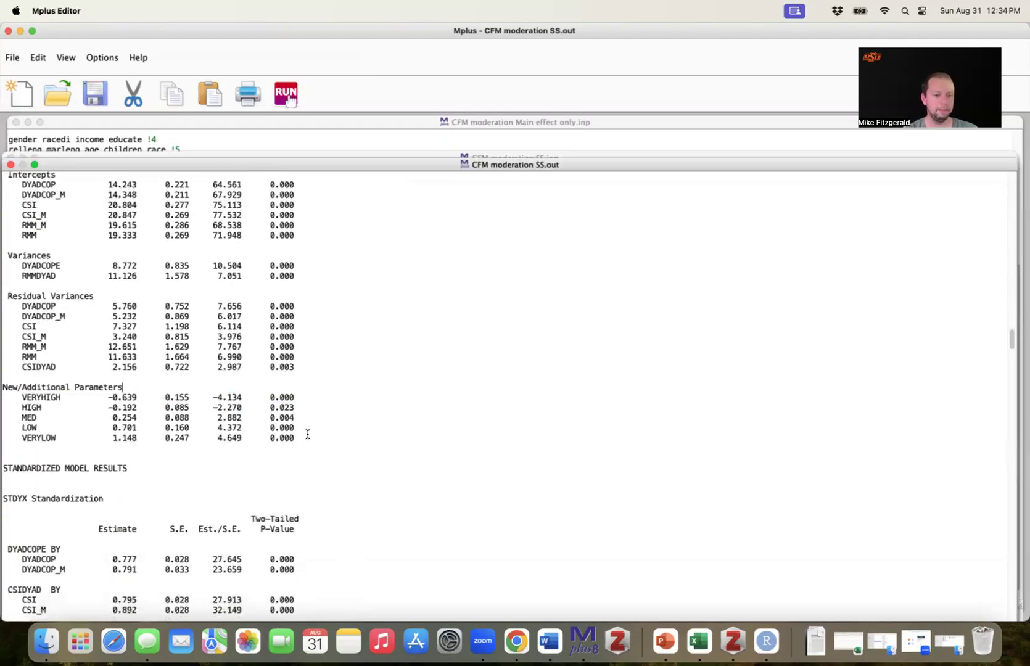
drag(24, 397, 303, 438)
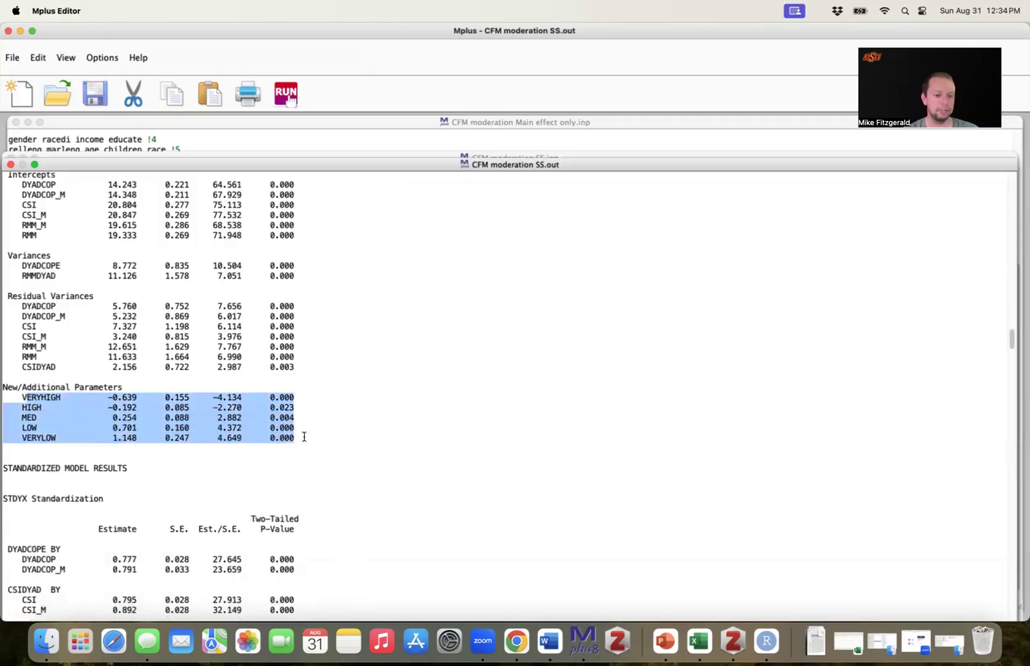
click(103, 424)
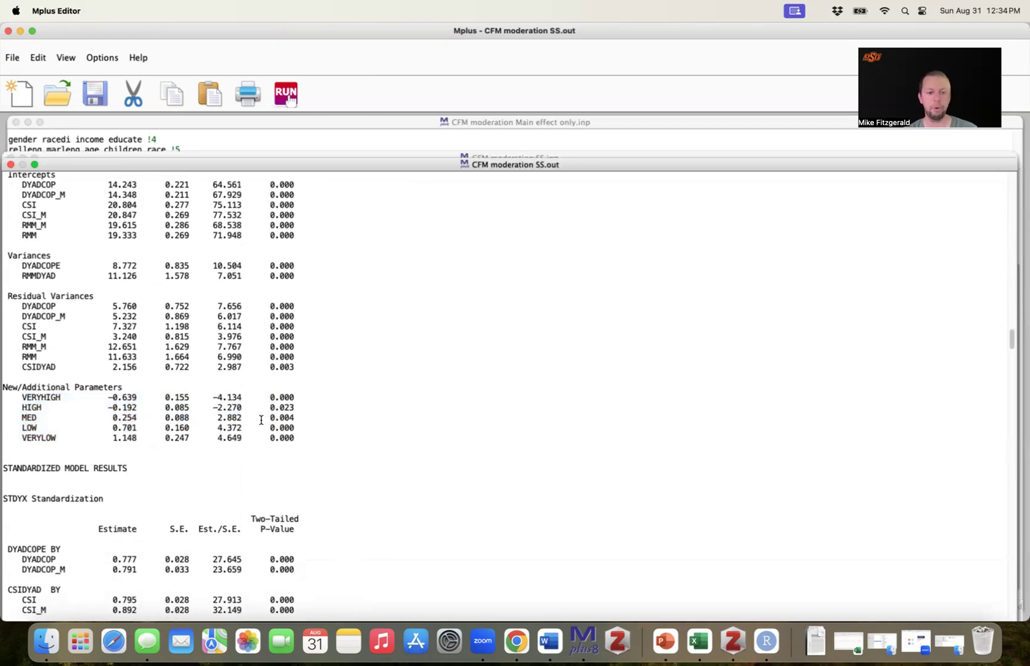
Delete the VHIGHMOD to VLOWMOD rows from the New/Additional Parameters in the unstandardized confidence intervals
scroll(245, 411, down, 10)
scroll(246, 411, down, 20)
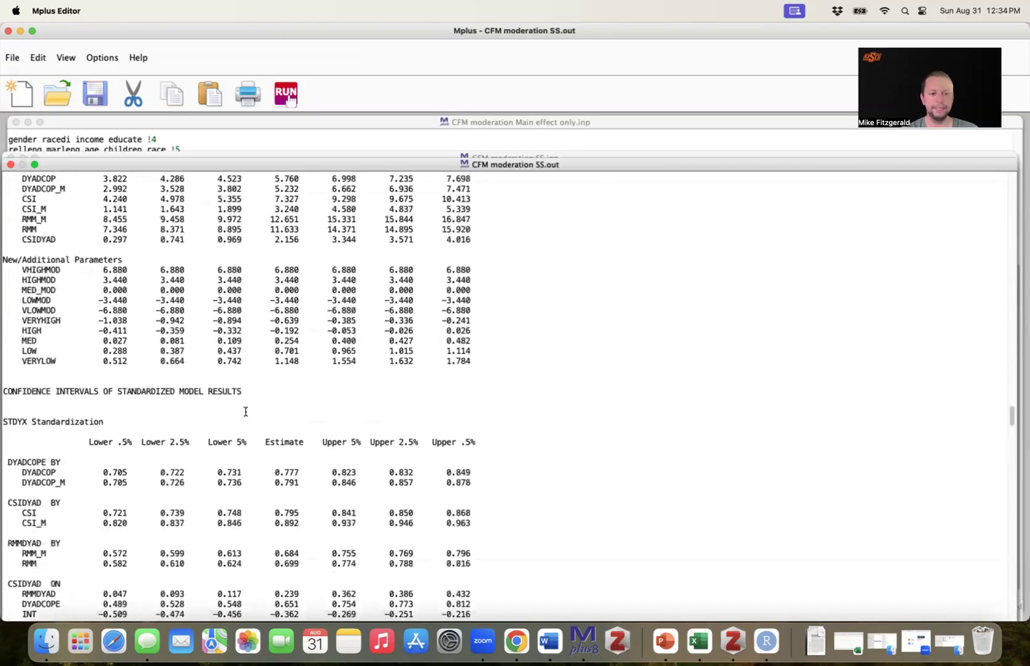
scroll(246, 411, down, 6)
scroll(245, 411, up, 6)
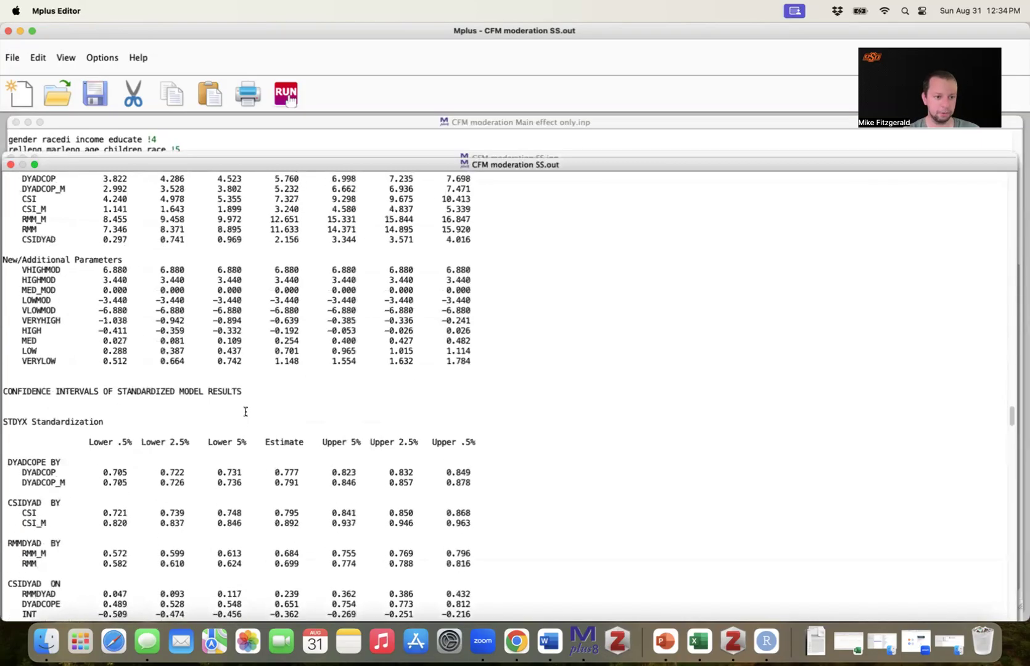
scroll(29, 333, up, 2)
drag(22, 315, 487, 359)
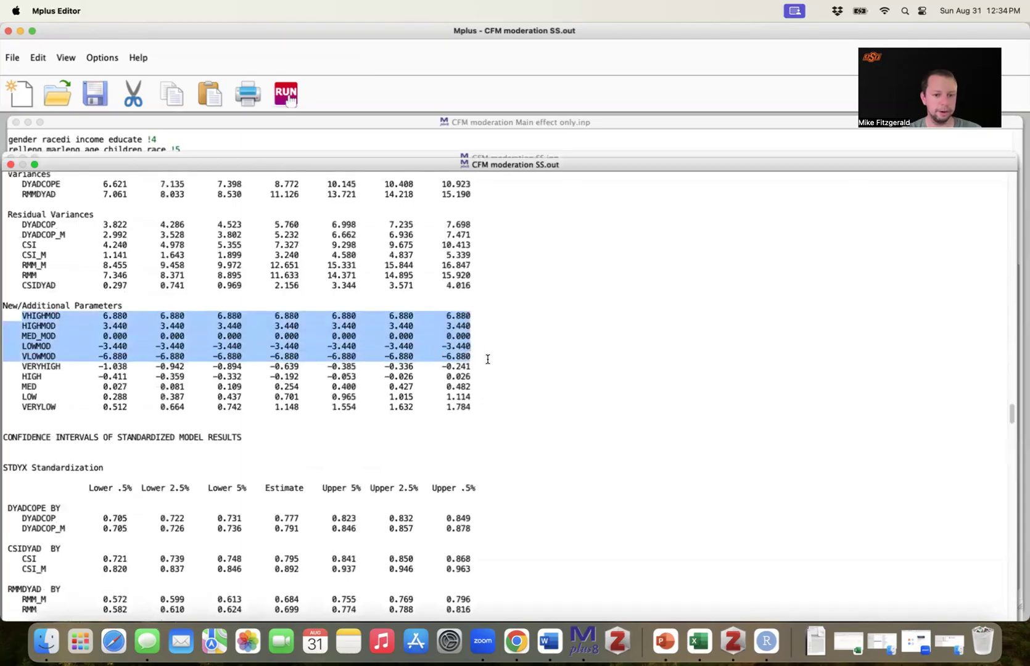
key(BackSpace)
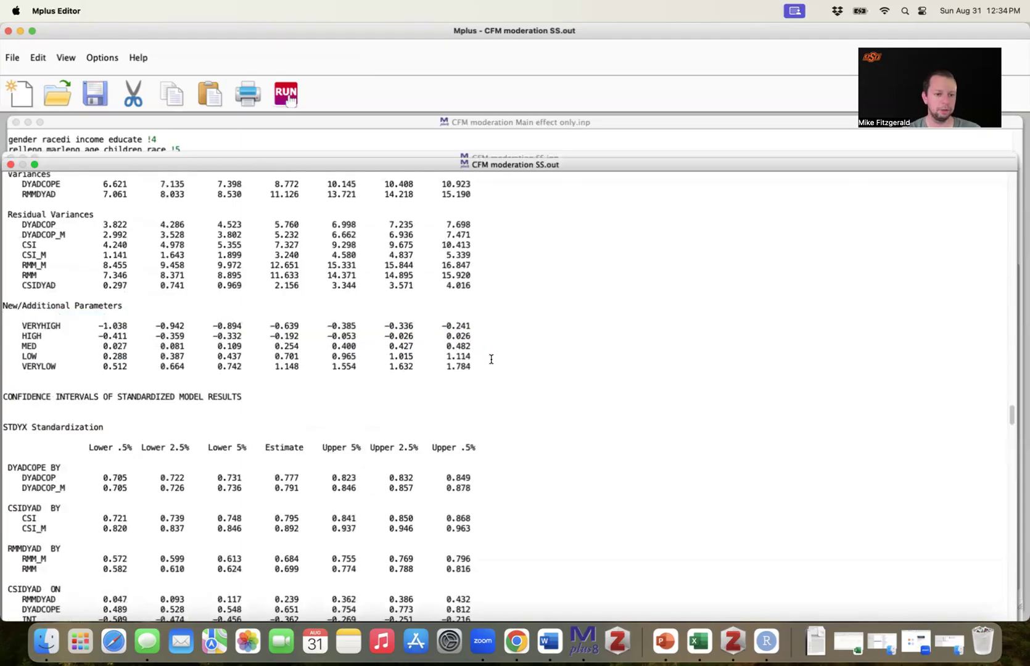
key(BackSpace)
Examine the VERYHIGH slope's estimate and upper limits, then its interval from Lower 2.5% to Upper 2.5%
double_click(287, 316)
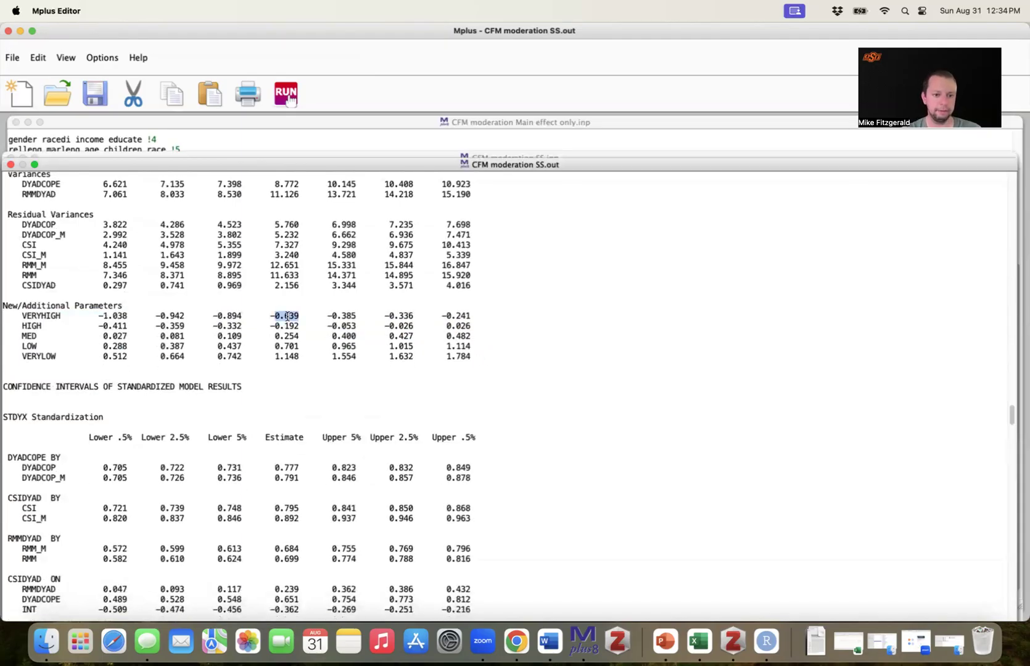
triple_click(351, 315)
click(356, 315)
double_click(408, 315)
double_click(463, 315)
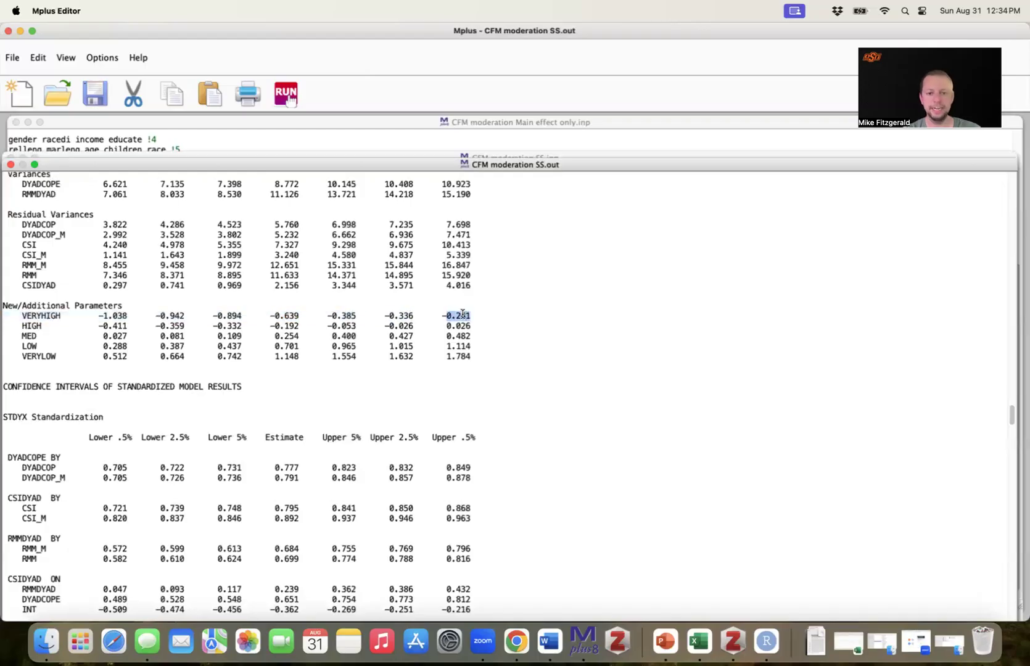
click(491, 339)
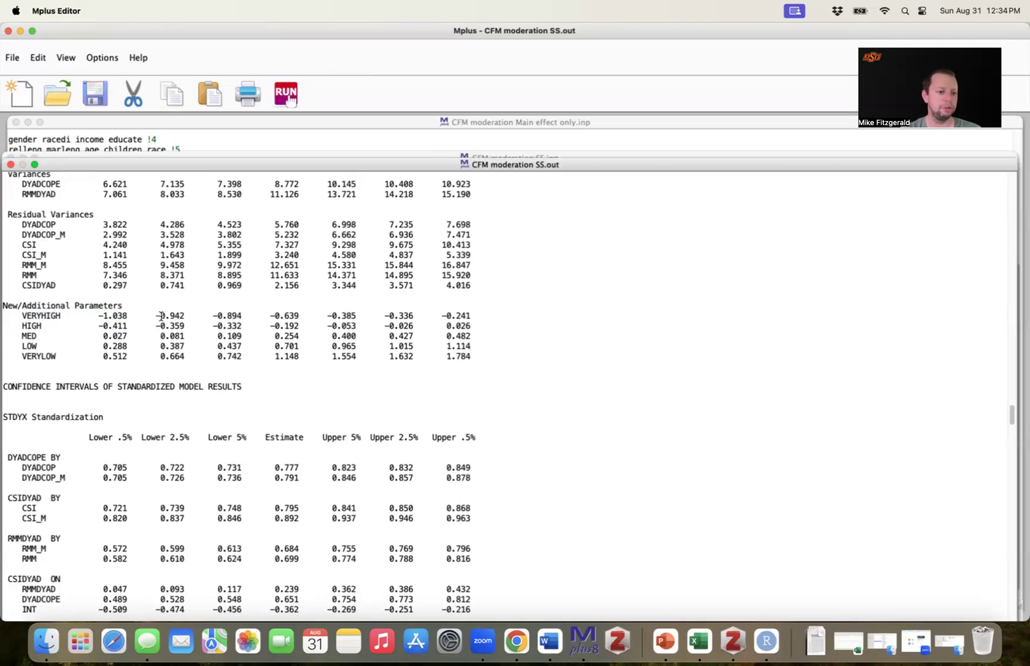
drag(155, 315, 417, 315)
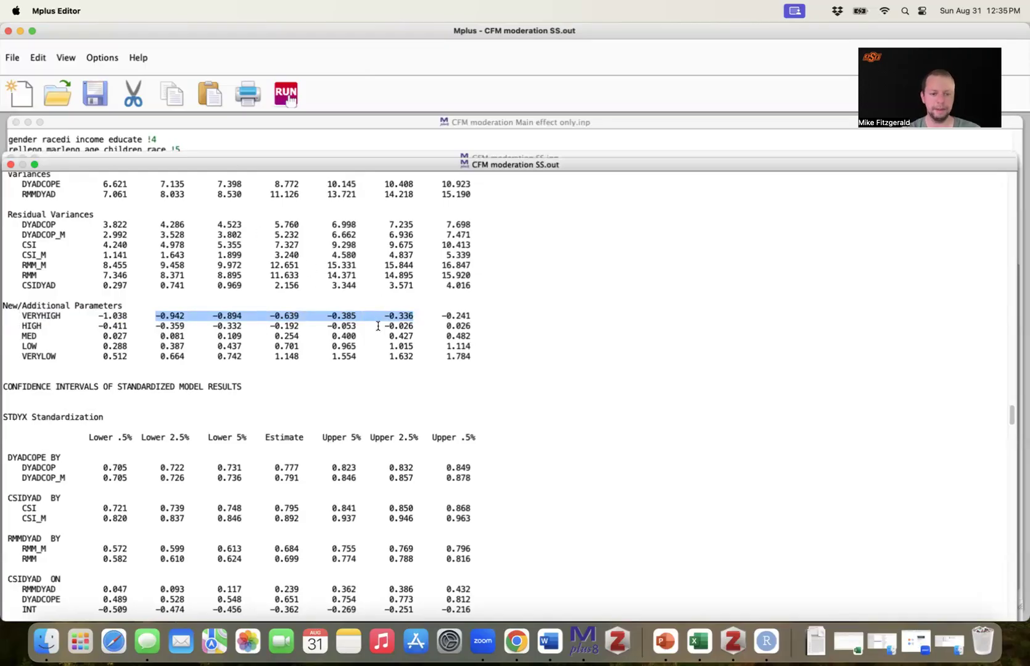
Compare the simple slopes in the model results with the New/Additional Parameters in the confidence interval table
scroll(378, 326, up, 15)
scroll(370, 327, up, 15)
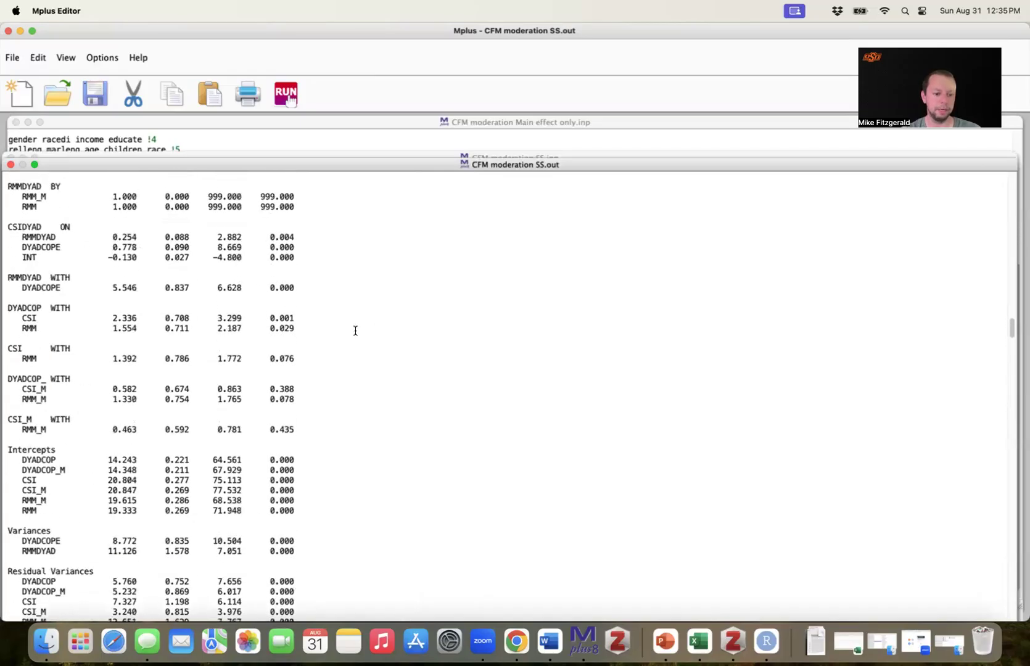
scroll(355, 330, down, 5)
drag(23, 533, 304, 570)
scroll(304, 569, down, 20)
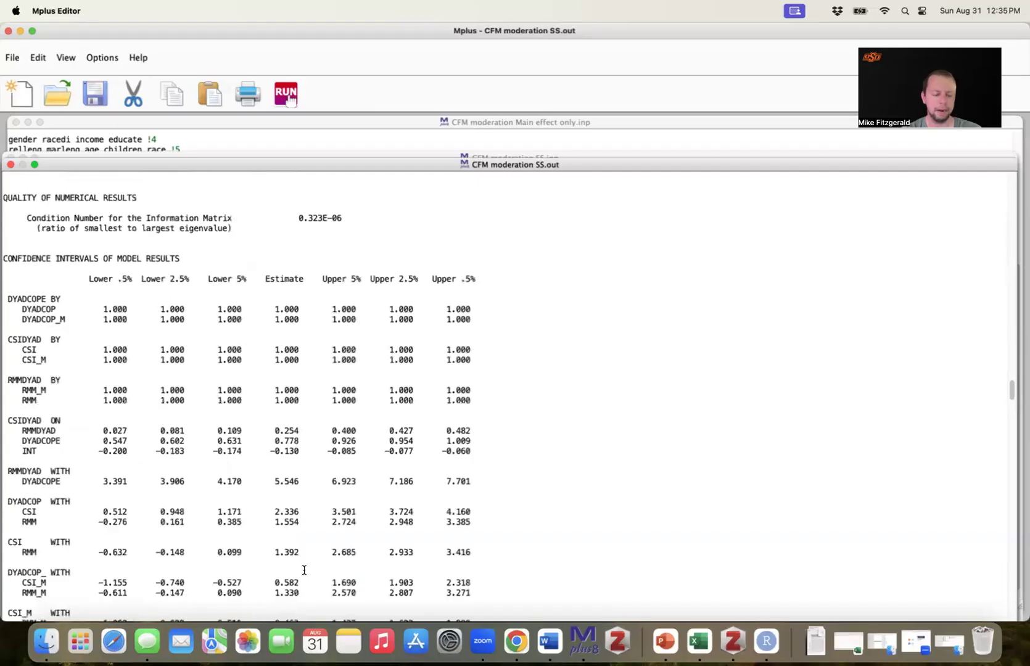
scroll(304, 569, down, 20)
scroll(283, 409, up, 15)
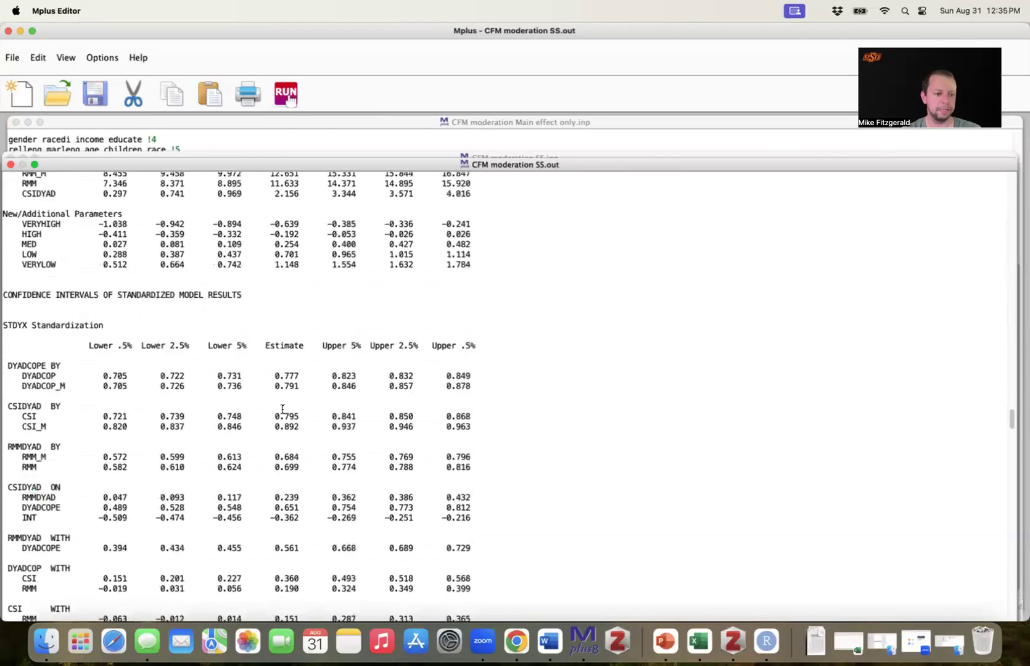
scroll(282, 409, up, 5)
drag(3, 351, 473, 401)
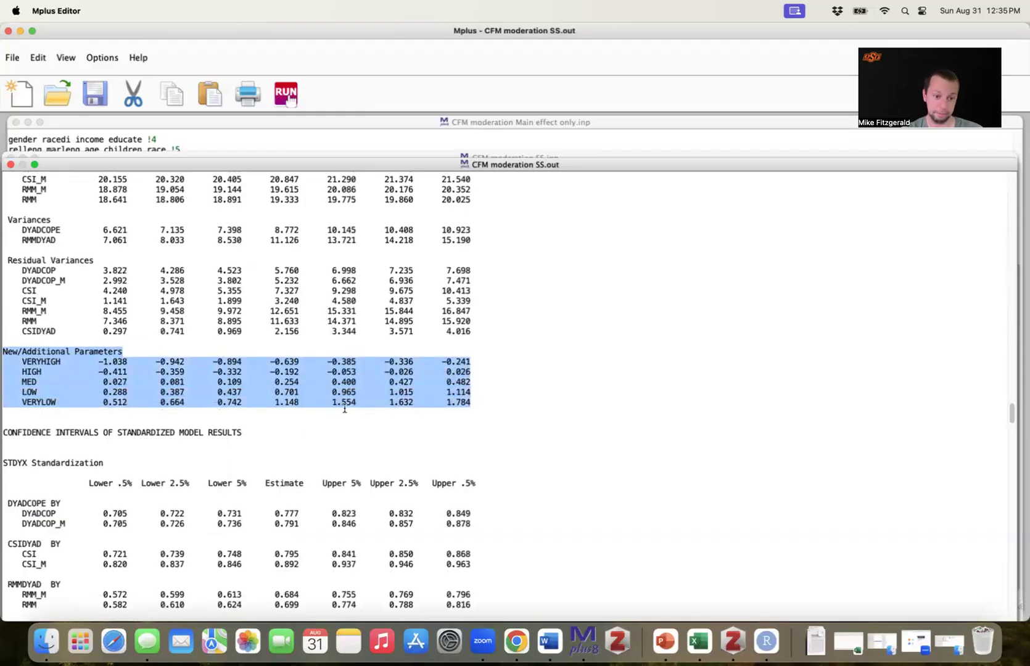
click(385, 435)
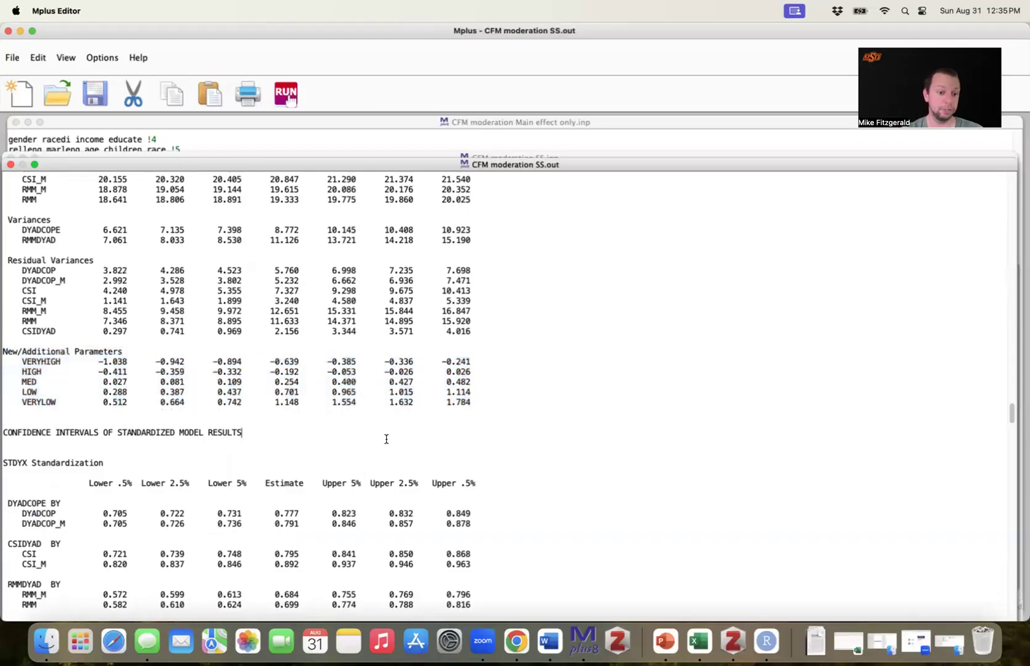
Examine the Lower 2.5% and Upper 2.5% limits of VERYHIGH as the bounds of its 95% confidence interval
drag(159, 361, 413, 362)
click(412, 363)
double_click(406, 364)
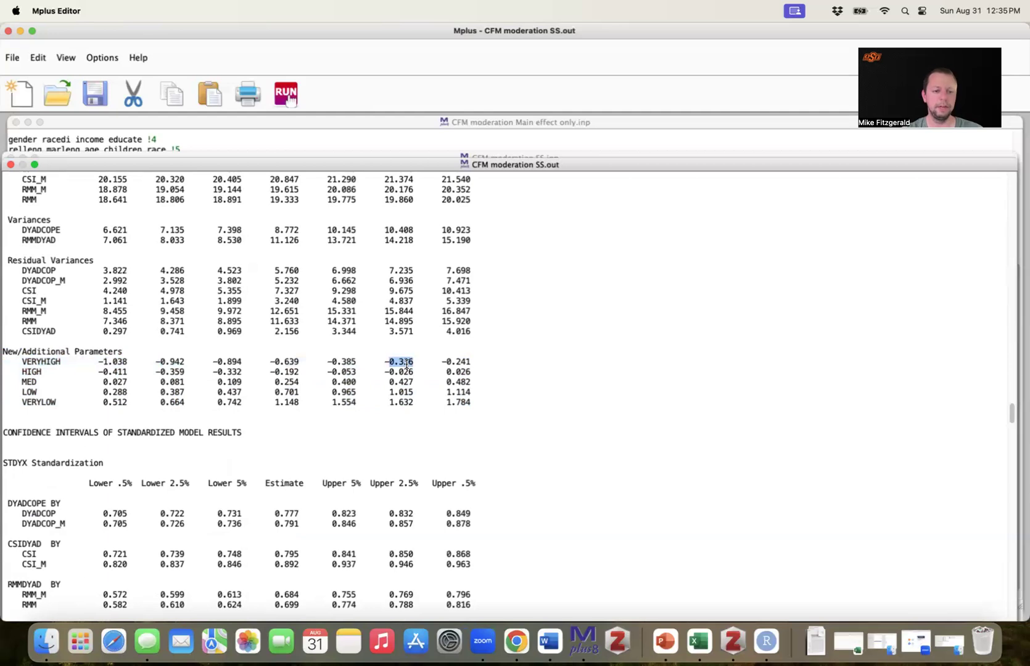
click(172, 360)
double_click(172, 360)
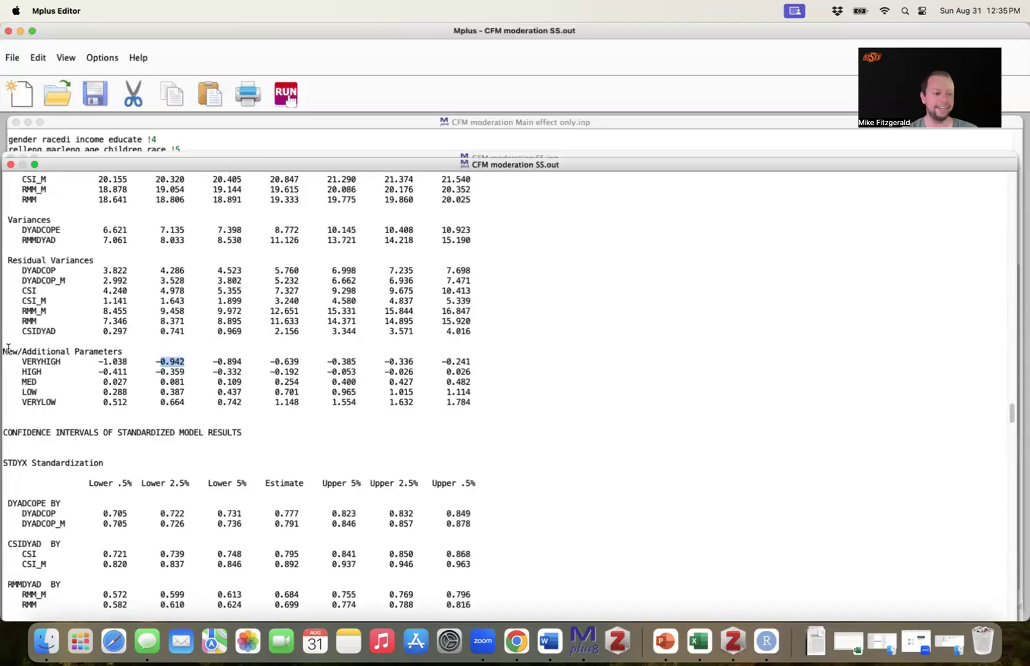
click(172, 382)
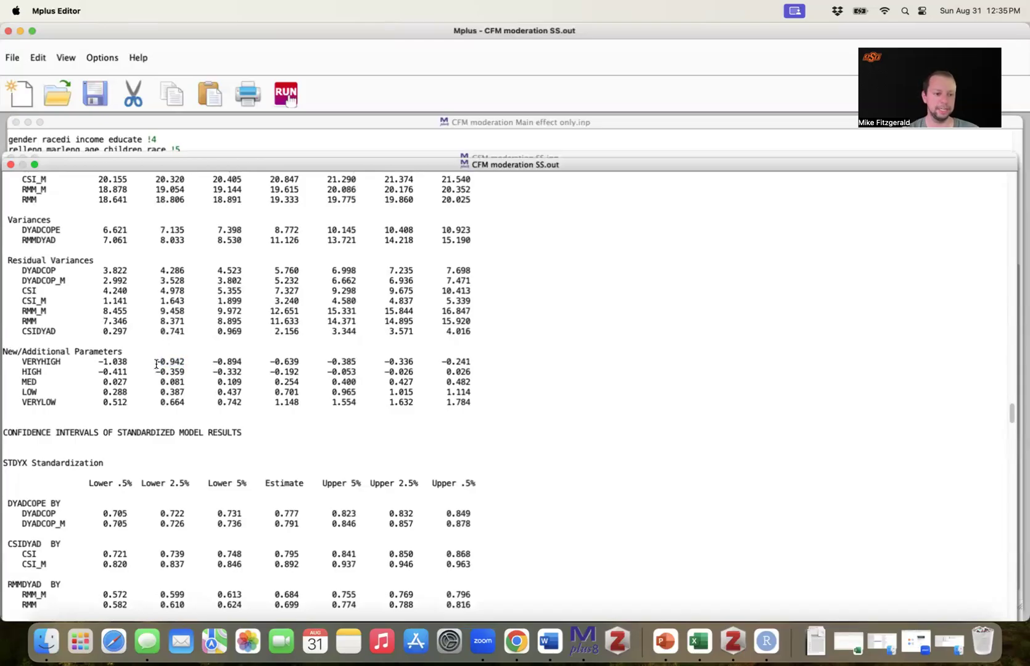
drag(157, 364, 414, 362)
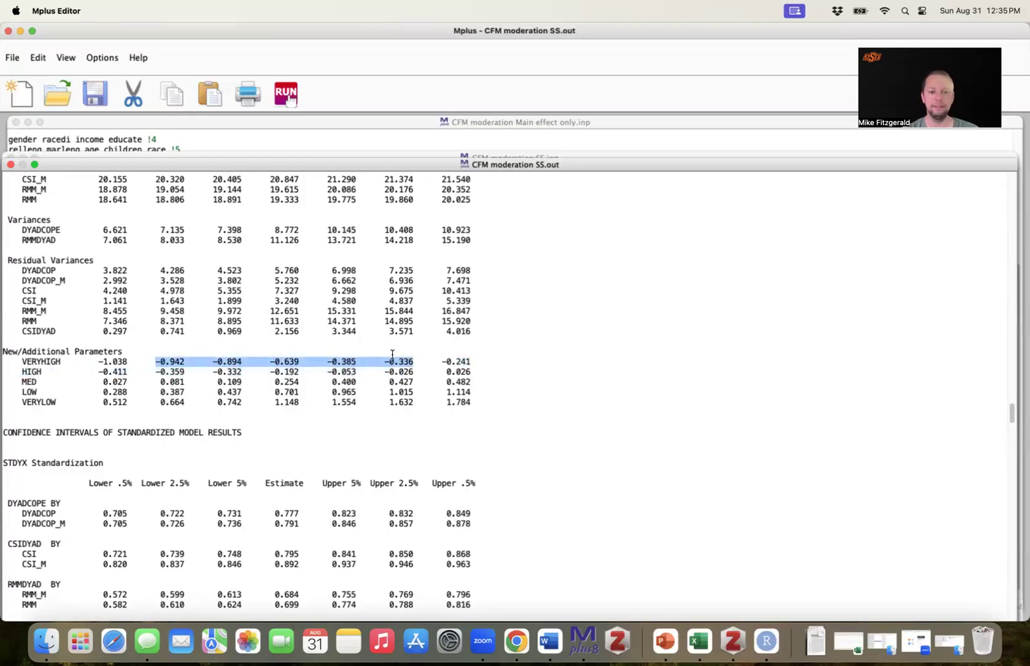